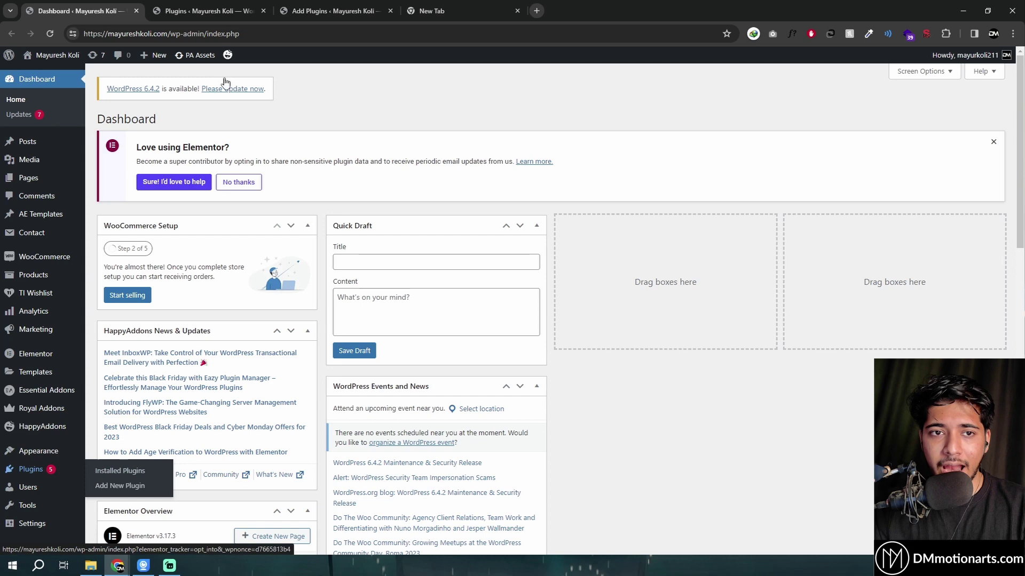
Step: Activate the UiPress lite plugin from the plugin search results
key("ctrl+Tab")
key("ctrl+Tab")
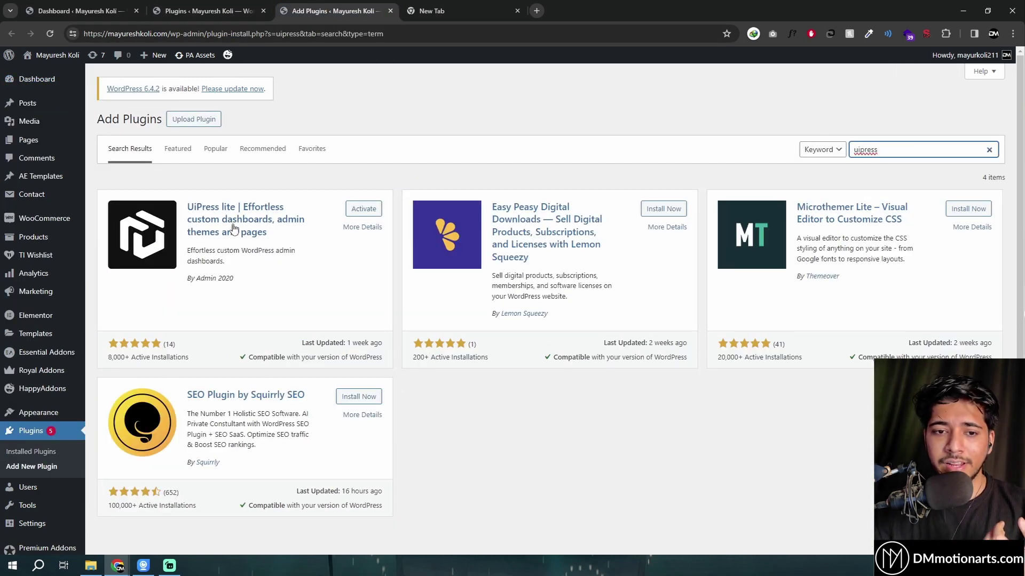
left_click(375, 211)
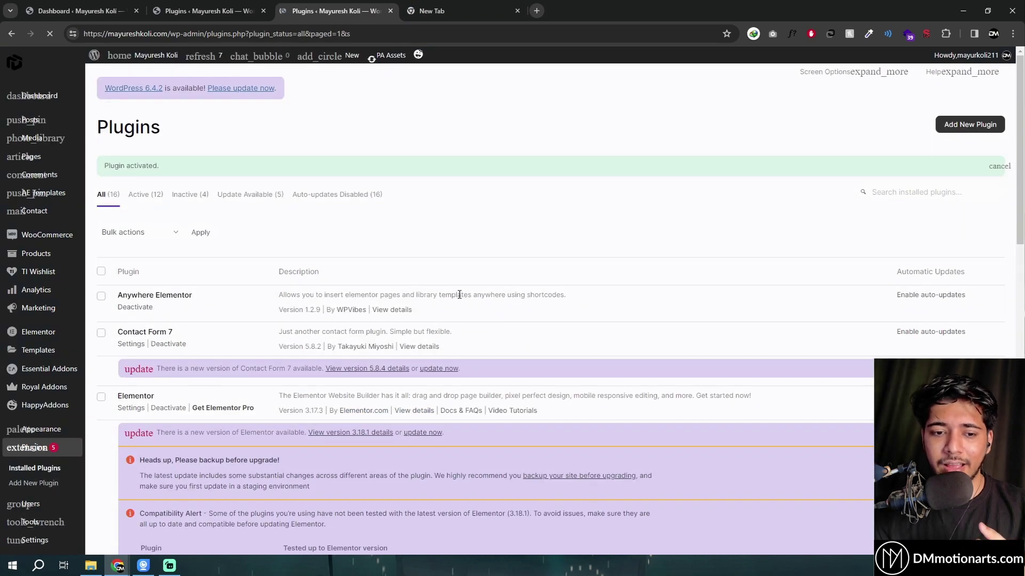
Step: Open the uiBuilder page and create a new template
scroll(437, 293, "down", 3)
scroll(411, 299, "up", 3)
scroll(59, 392, "down", 4)
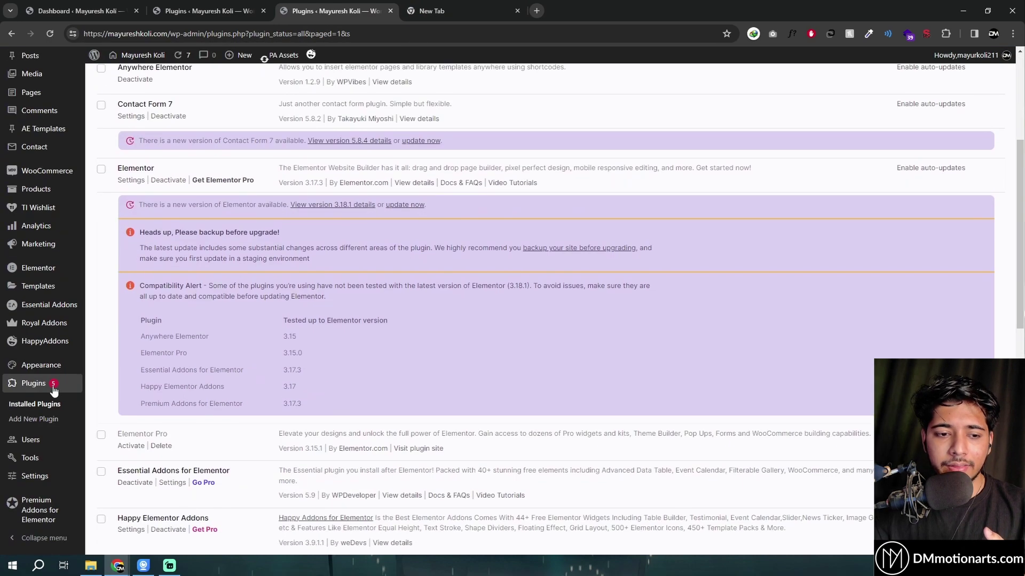
scroll(306, 209, "down", 5)
scroll(182, 248, "up", 8)
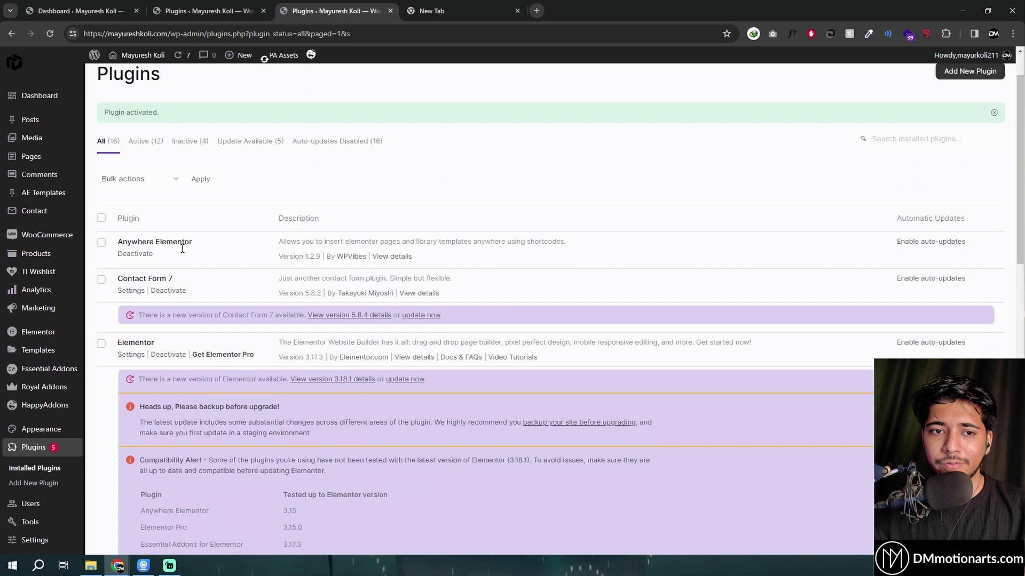
scroll(45, 422, "down", 2)
mouse_move(43, 483)
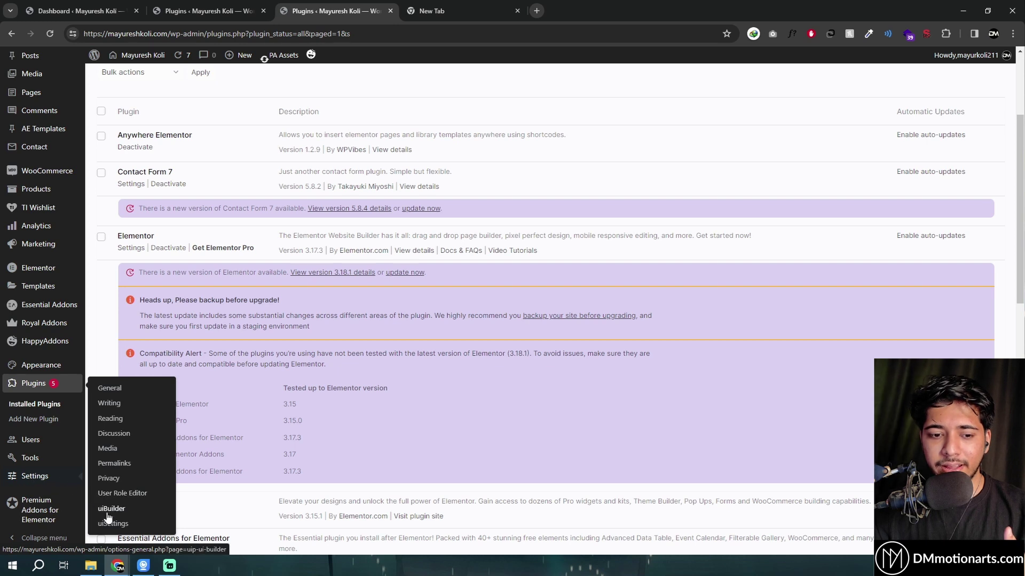
left_click(109, 510)
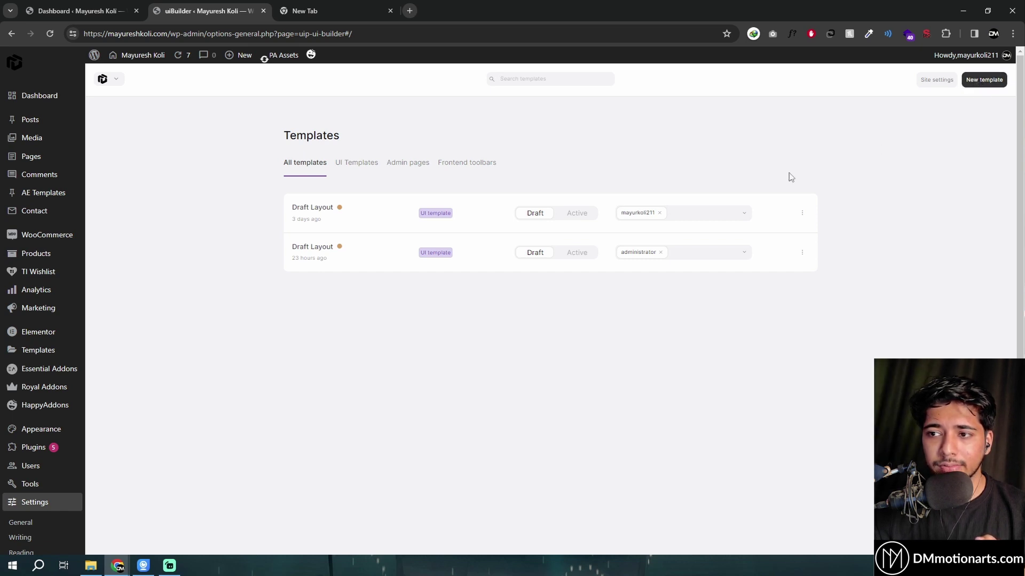
left_click(983, 80)
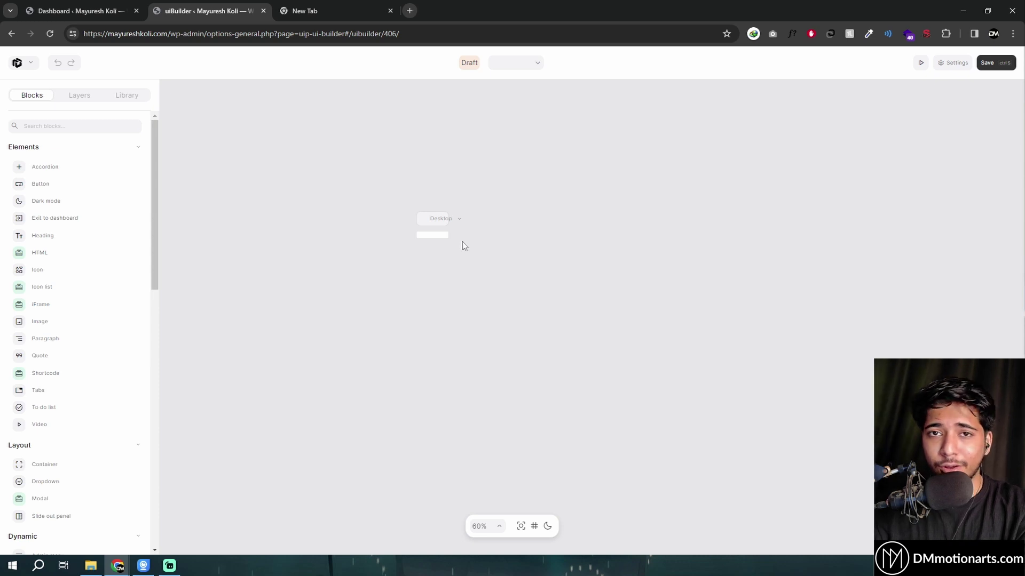
Step: Import the GutenPress UI template from the library into the new template
left_click(133, 101)
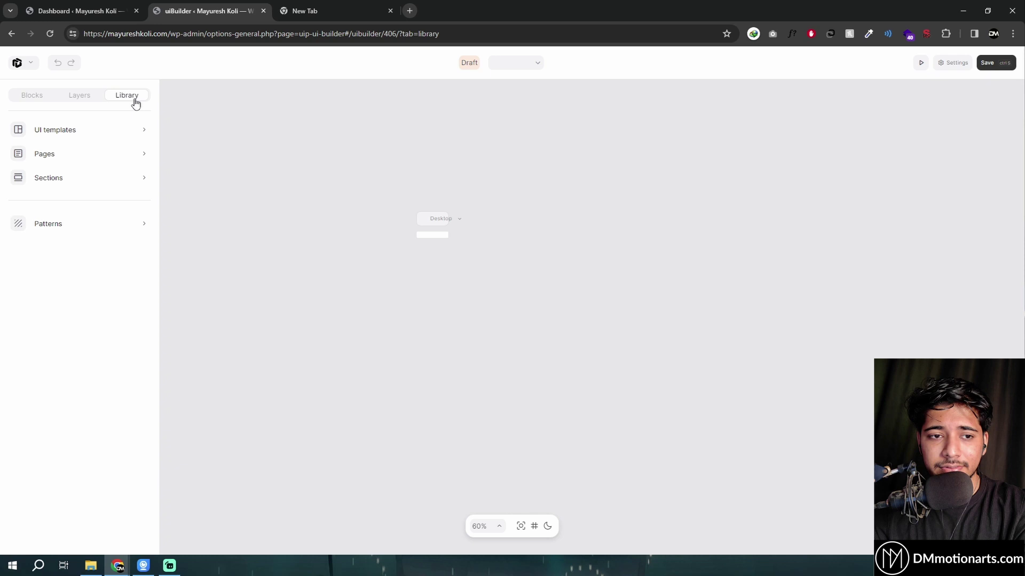
left_click(88, 135)
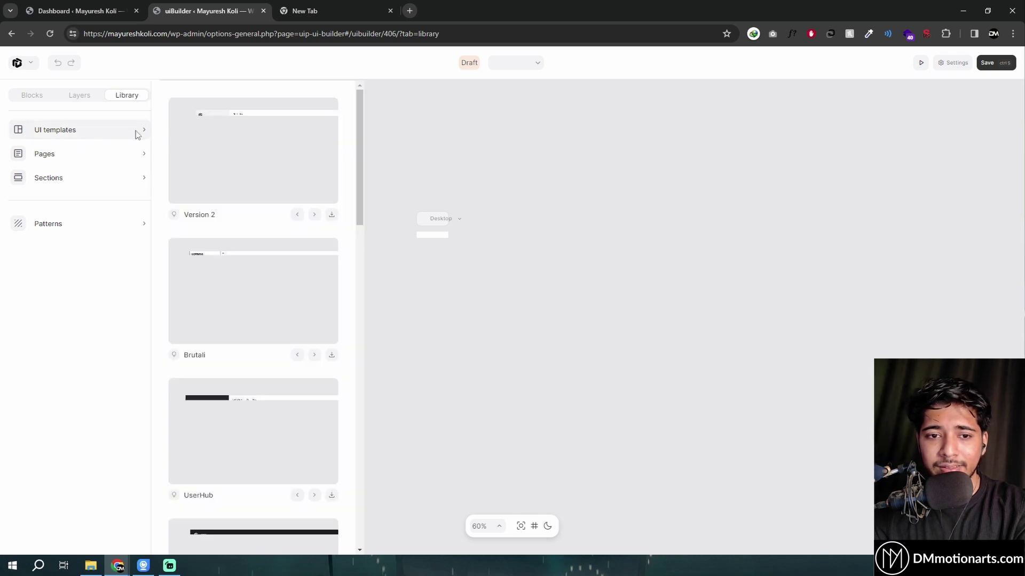
scroll(269, 213, "down", 1)
scroll(272, 235, "down", 15)
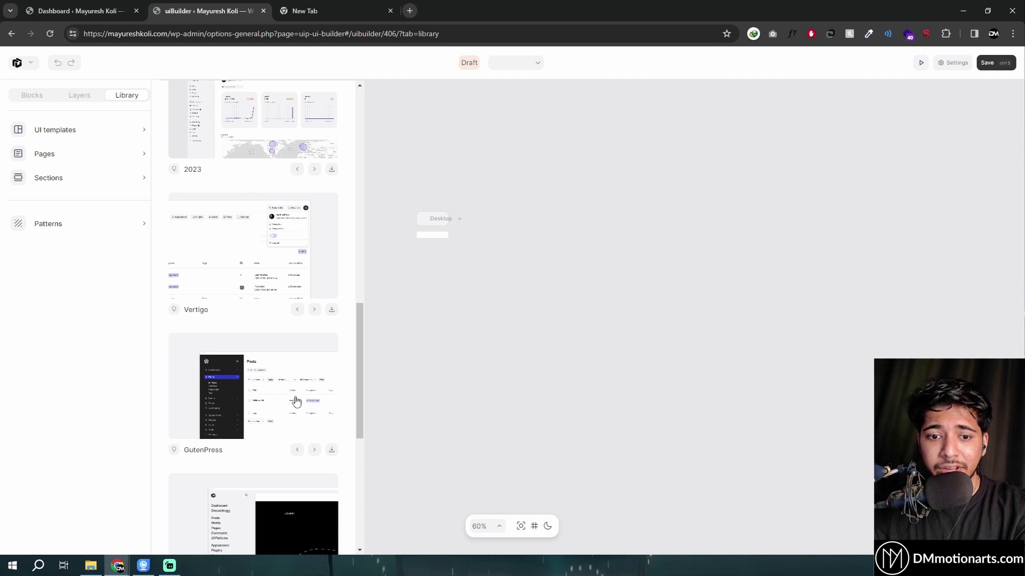
left_click(332, 452)
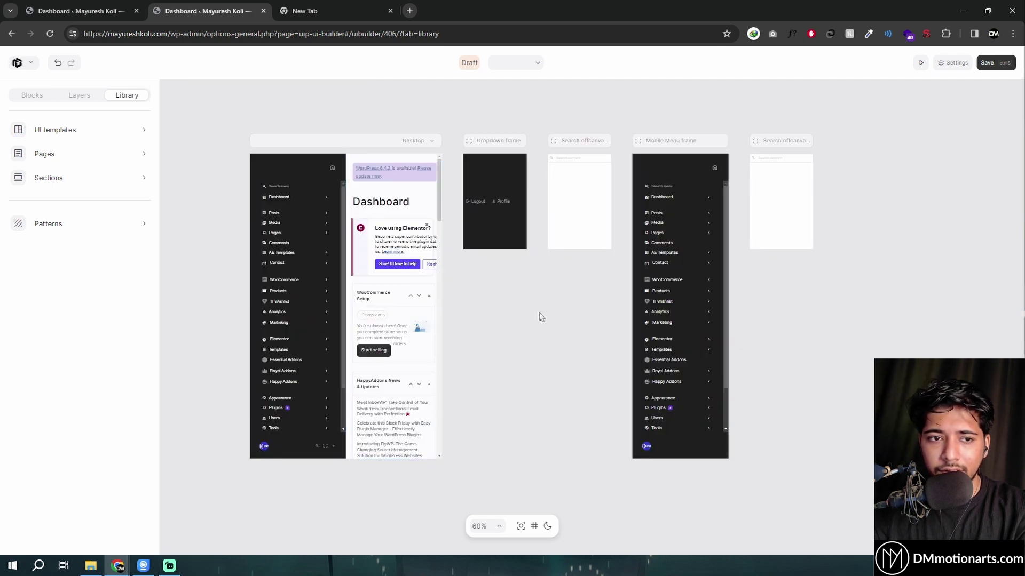
Step: Set the template type to User interface
left_click(499, 64)
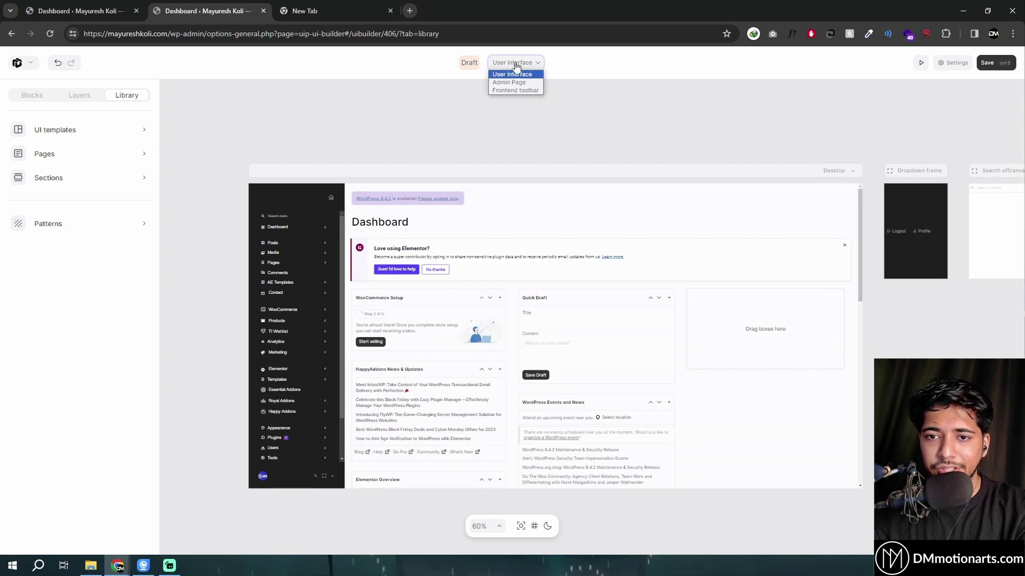
left_click(515, 65)
left_click(513, 66)
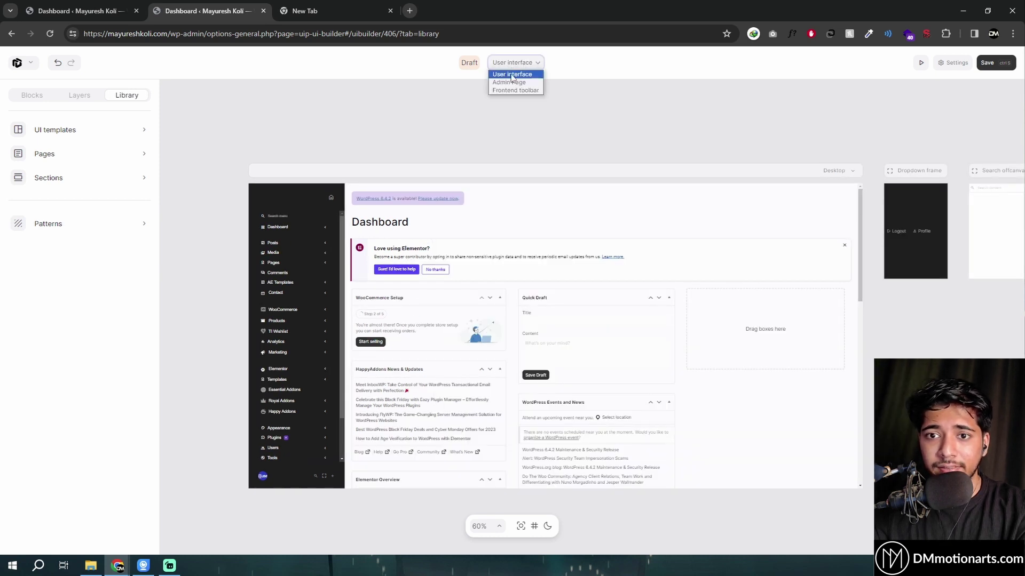
left_click(506, 75)
left_click(515, 63)
left_click(466, 86)
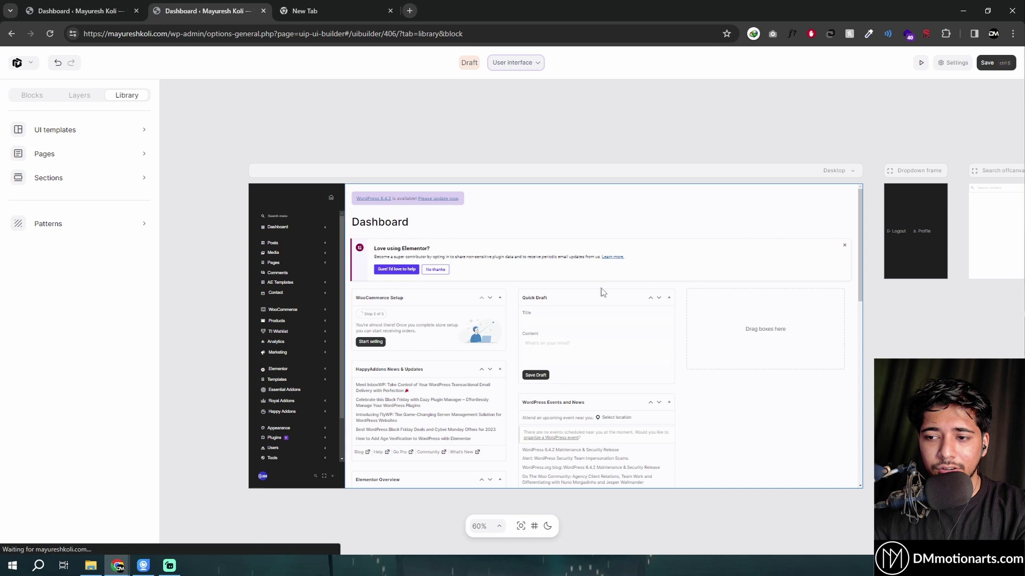
Step: Inspect the settings of the logo container, the admin menu and the page content block in the desktop frame
left_click(614, 125)
left_click_drag(643, 113, 502, 112)
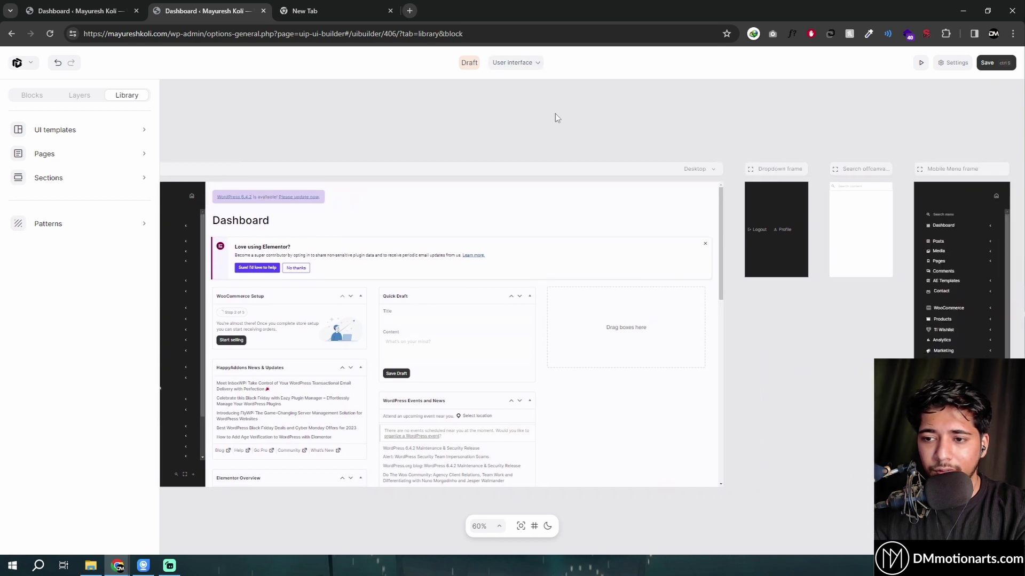
scroll(753, 123, "up", 7)
left_click_drag(578, 109, 764, 98)
scroll(229, 110, "up", 2)
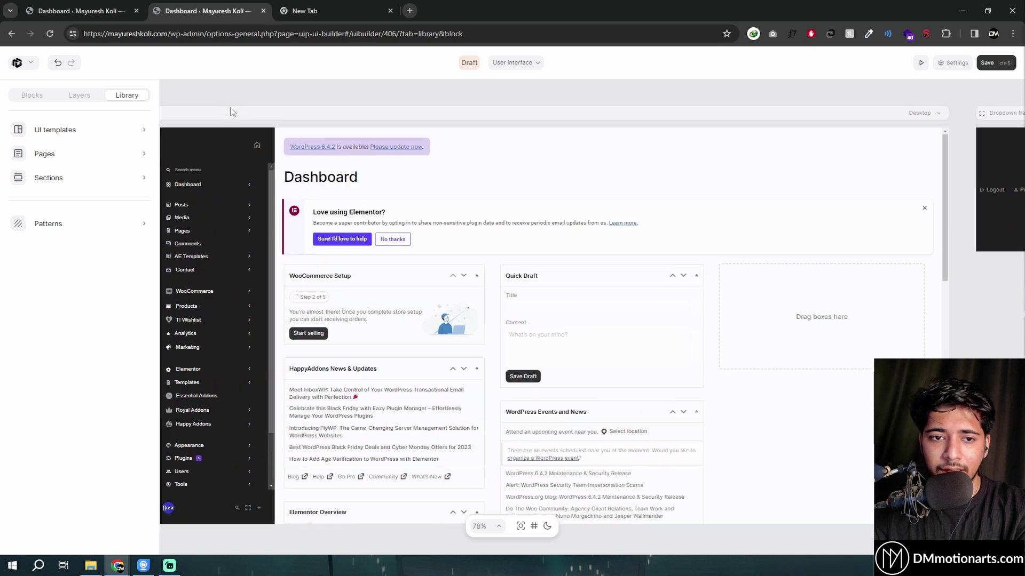
left_click_drag(270, 102, 301, 77)
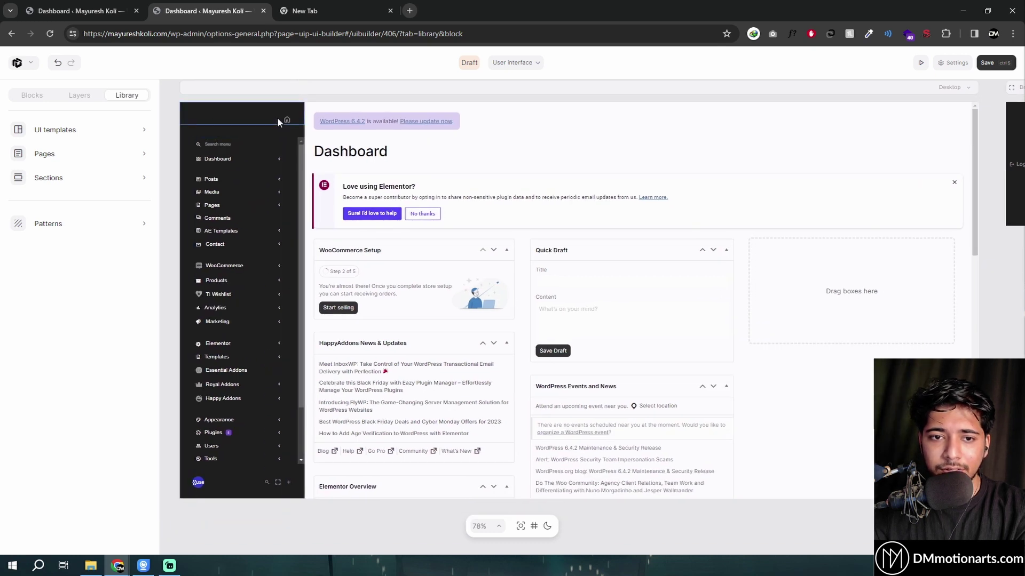
left_click(241, 118)
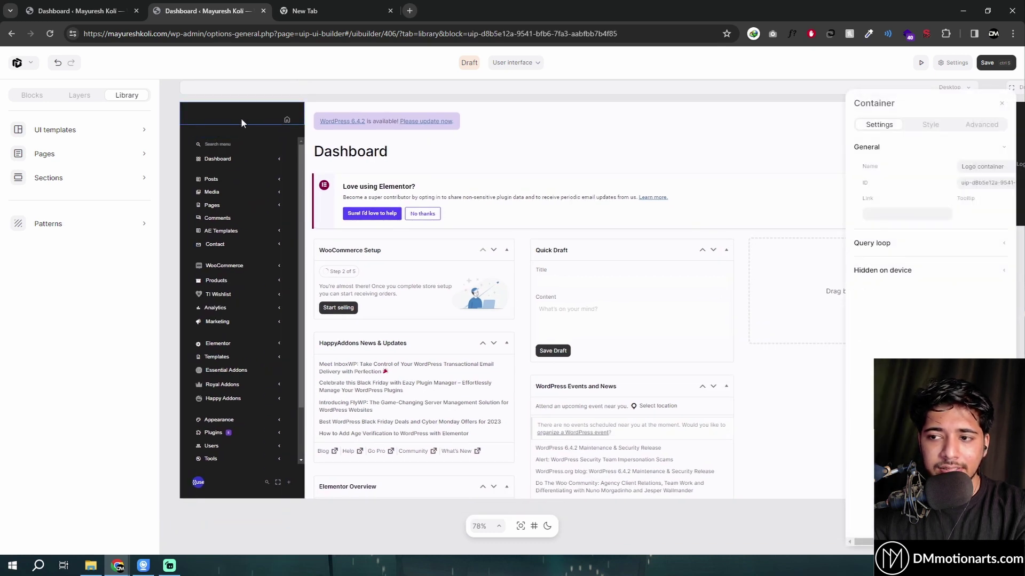
left_click(276, 144)
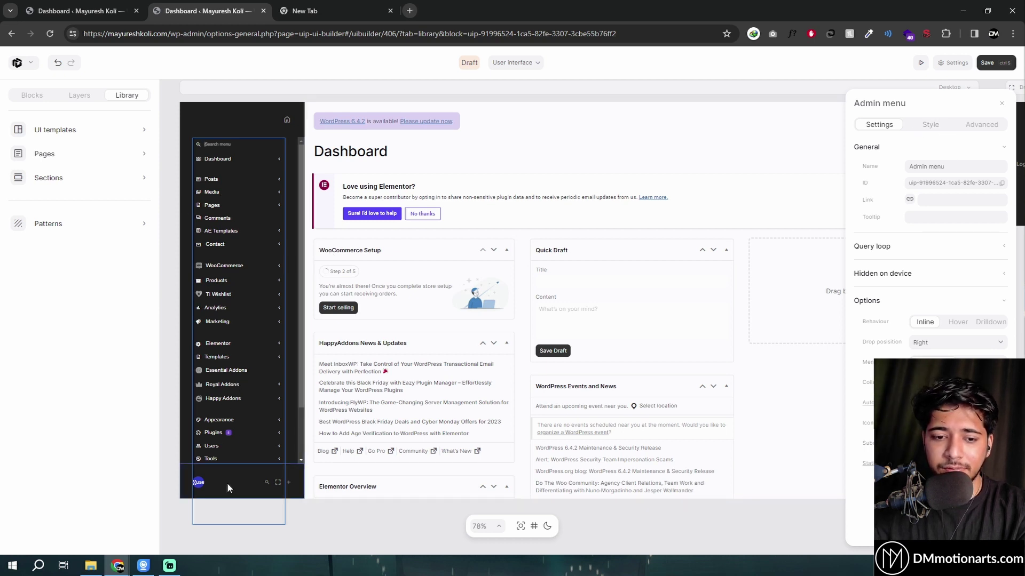
left_click(495, 140)
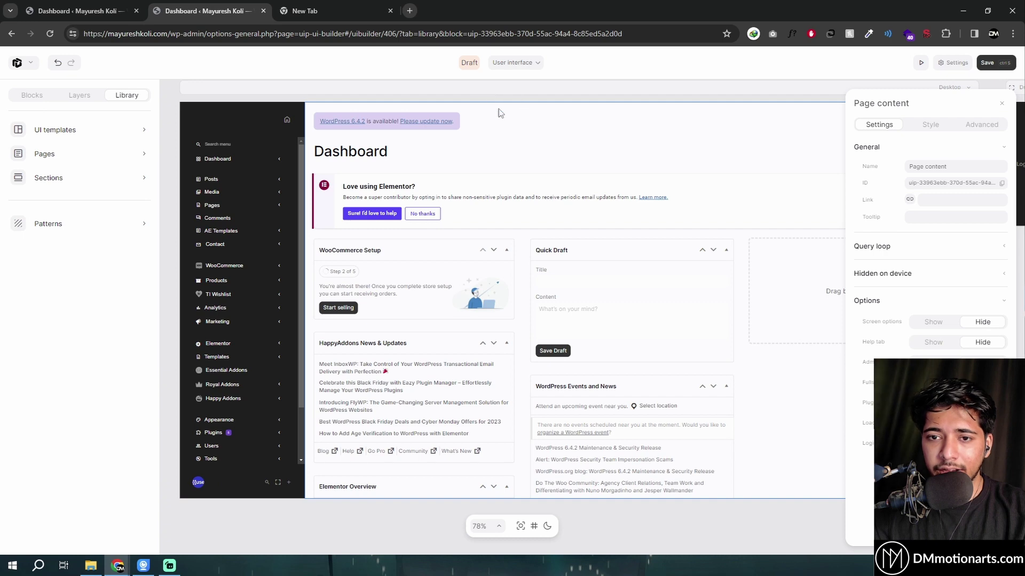
Step: Deselect the page content block and look over the sidebar and dashboard layout of the desktop frame
scroll(286, 245, "up", 2)
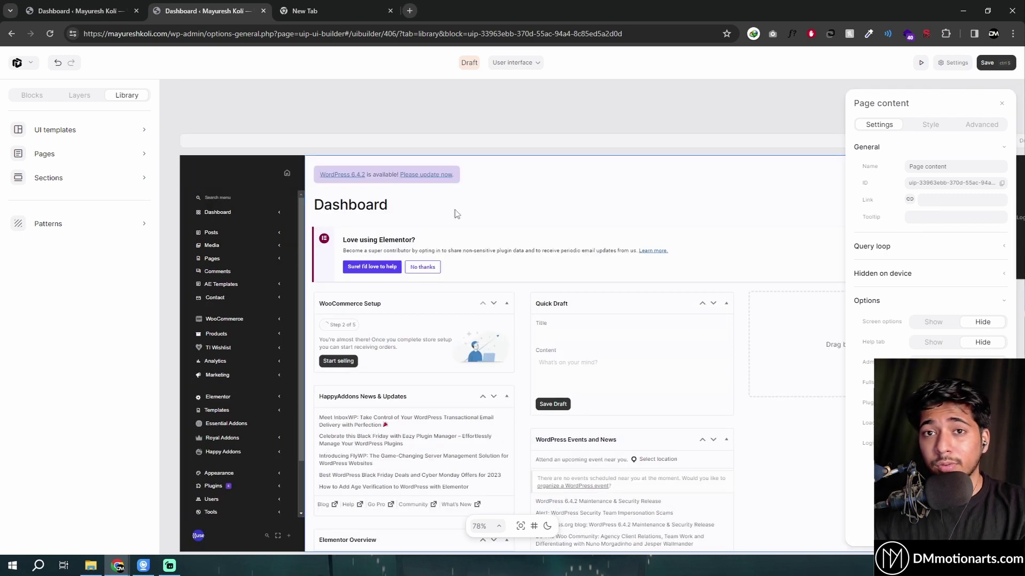
scroll(361, 220, "up", 2)
scroll(216, 223, "down", 4)
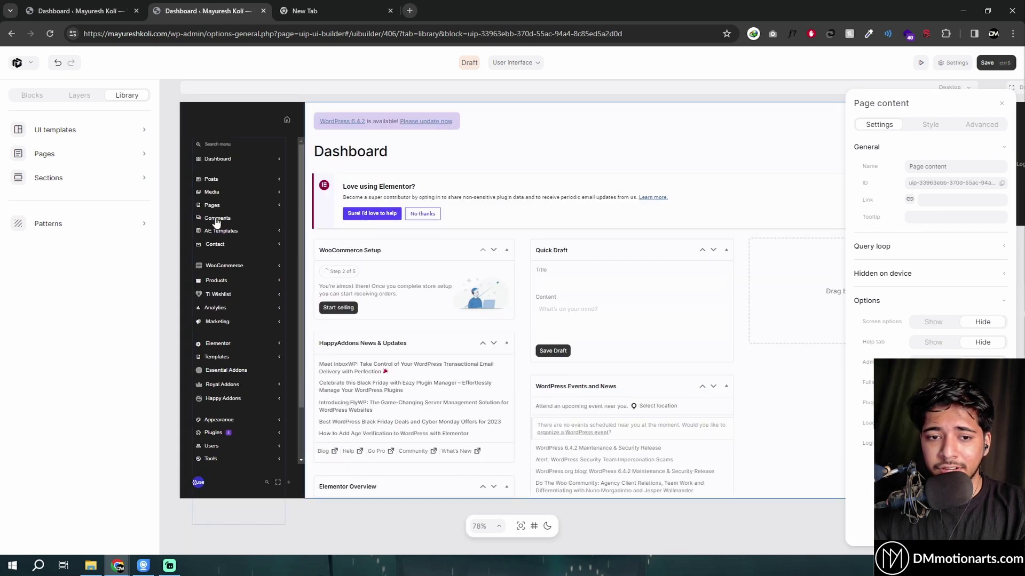
left_click_drag(172, 238, 209, 291)
left_click_drag(216, 85, 204, 121)
left_click_drag(267, 132, 232, 153)
left_click(329, 144)
scroll(479, 168, "up", 4)
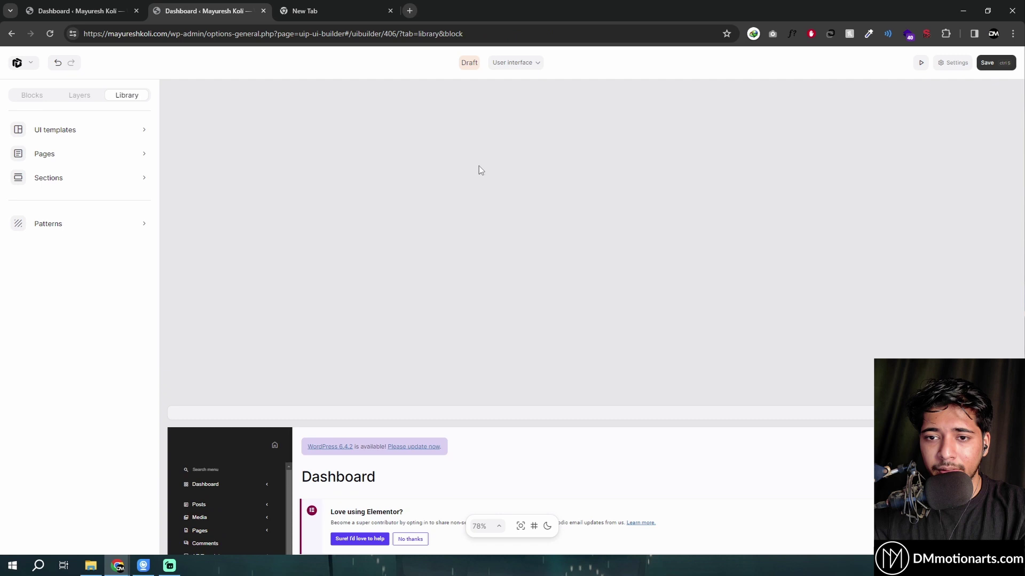
scroll(470, 303, "down", 6)
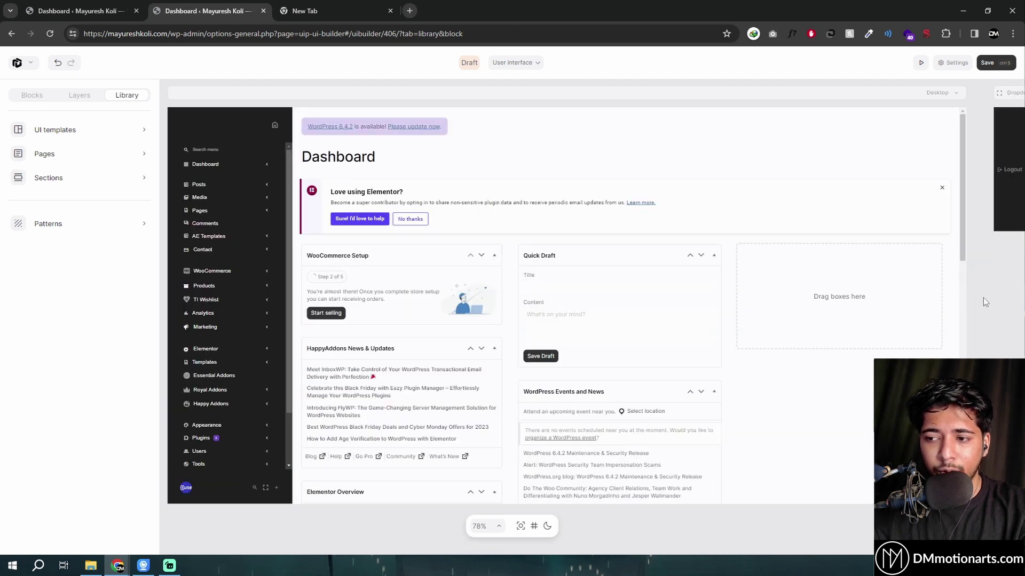
scroll(404, 235, "down", 3)
scroll(404, 235, "up", 6)
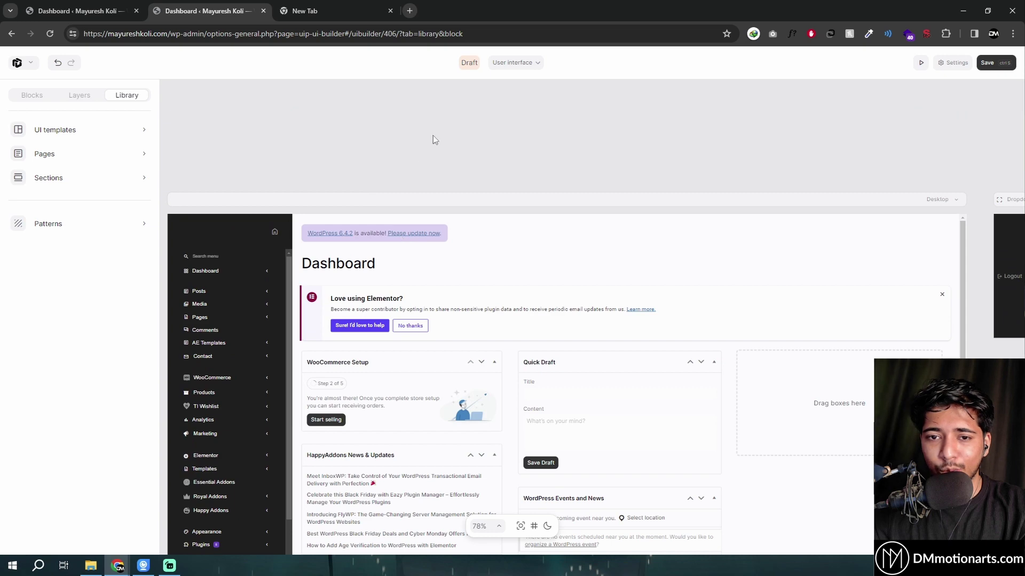
left_click_drag(434, 137, 523, 113)
scroll(460, 239, "down", 1)
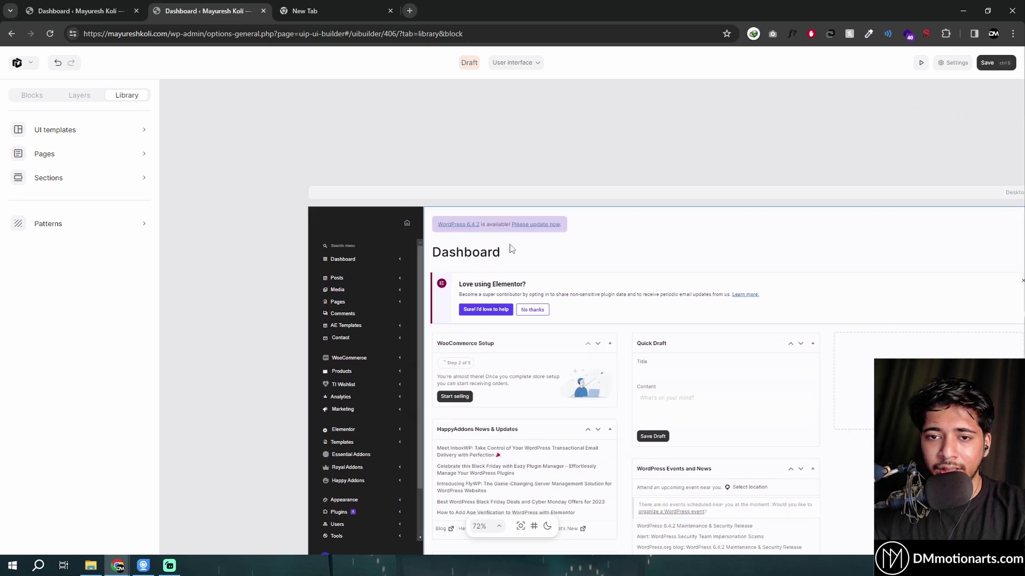
scroll(510, 250, "down", 3)
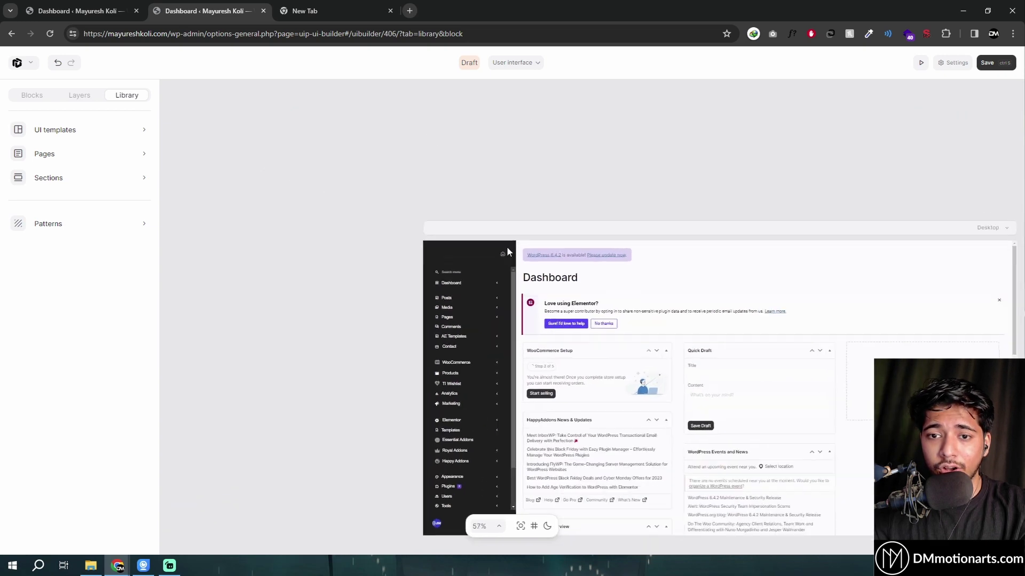
scroll(512, 253, "up", 3)
Step: Change the canvas zoom and look over the dropdown, search and mobile menu frames beside the desktop frame
left_click(494, 527)
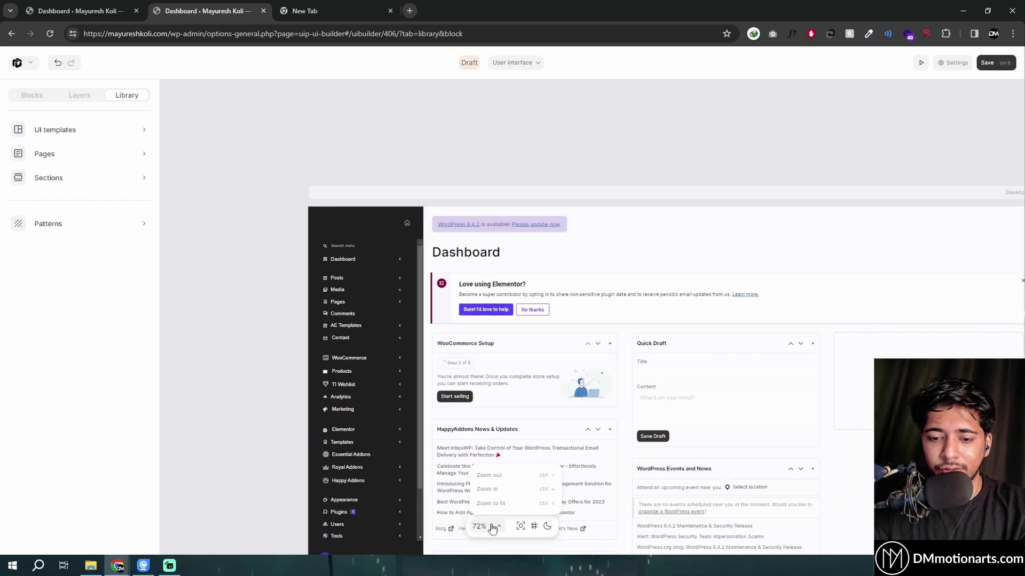
left_click(496, 490)
scroll(439, 162, "down", 1)
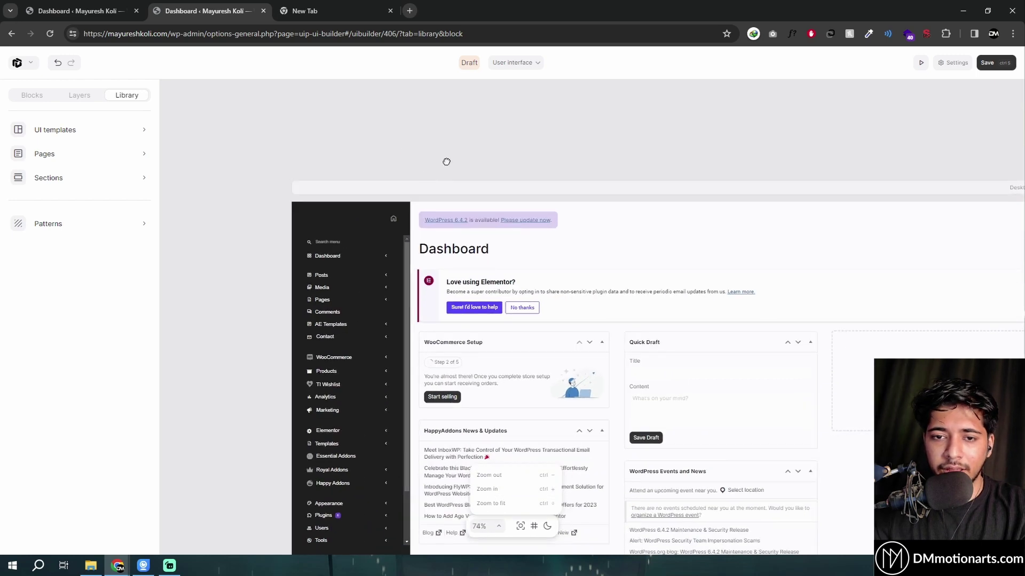
left_click_drag(446, 162, 347, 142)
scroll(449, 150, "down", 2)
left_click_drag(551, 142, 425, 127)
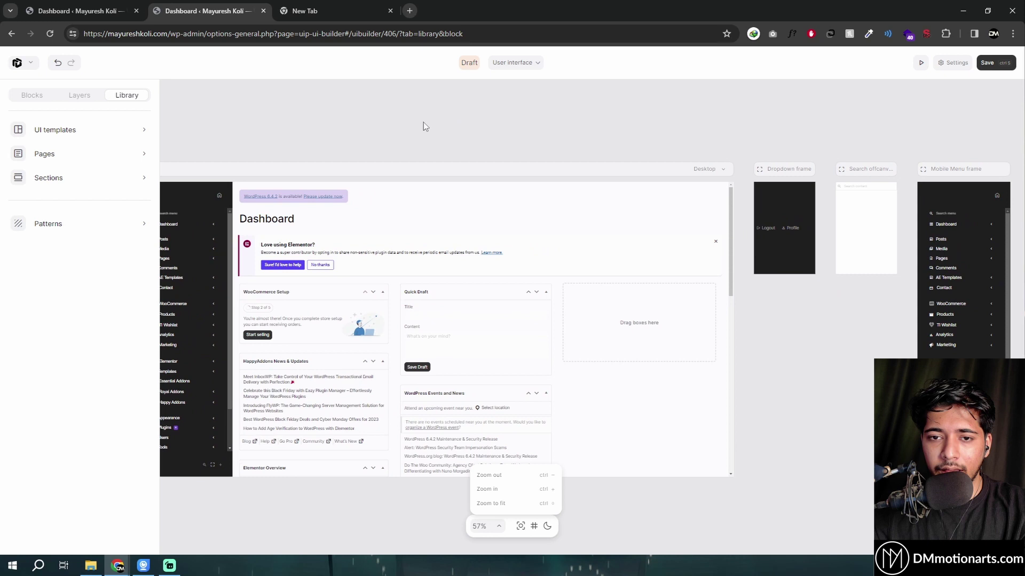
scroll(516, 126, "up", 1)
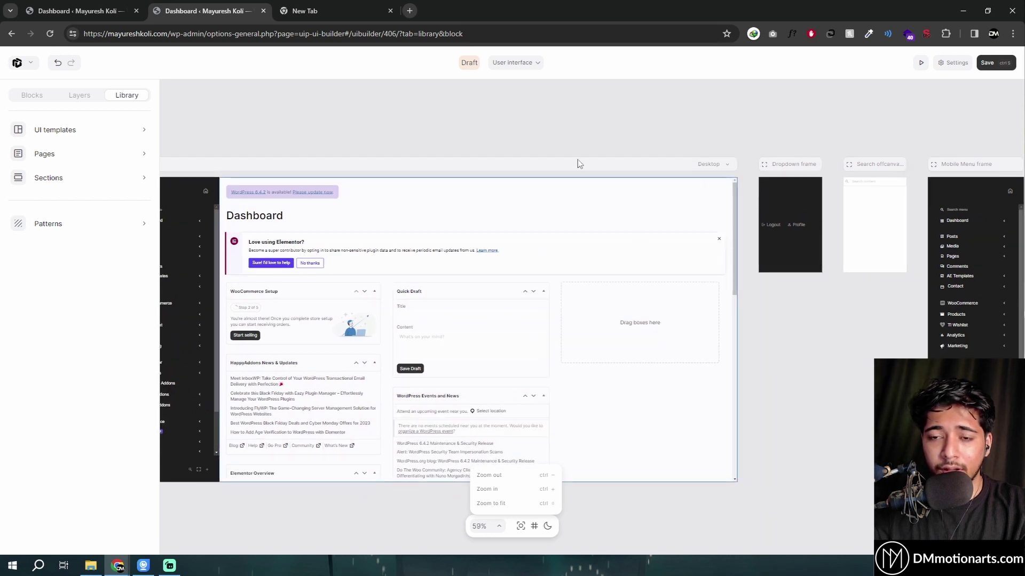
Step: Open the settings of the page content block in the desktop frame
left_click_drag(537, 115, 559, 113)
mouse_move(497, 113)
left_mouse_down()
mouse_move(558, 121)
mouse_move(482, 116)
left_mouse_up()
left_click_drag(642, 516, 628, 506)
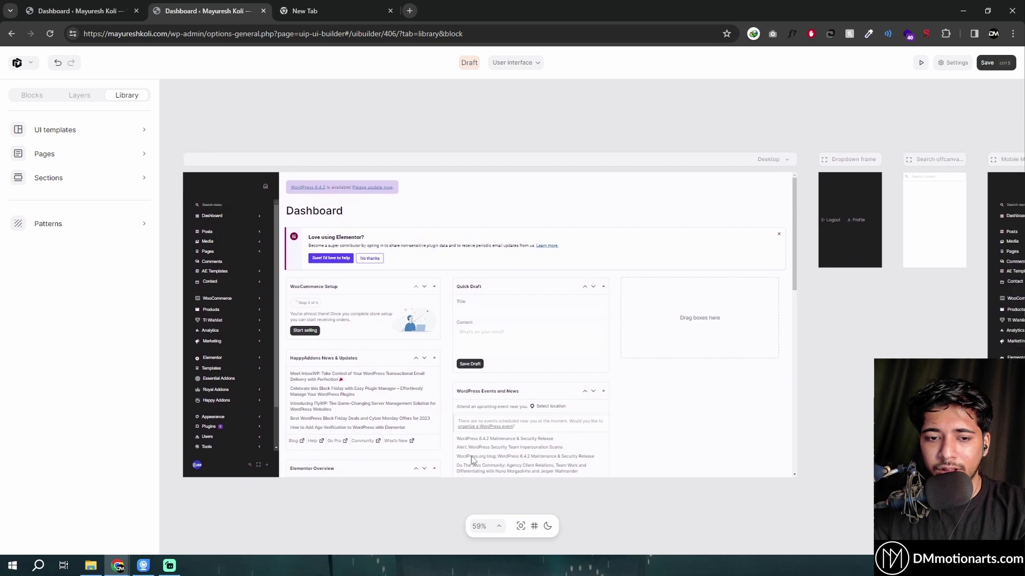
left_click_drag(160, 298, 168, 301)
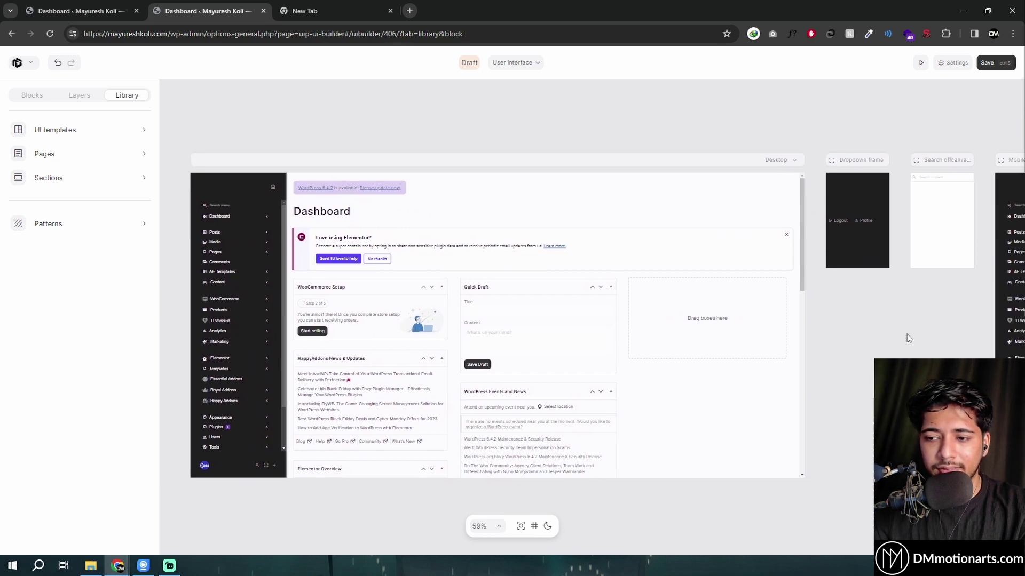
left_click_drag(160, 340, 196, 335)
mouse_move(349, 121)
left_mouse_down()
mouse_move(297, 106)
mouse_move(345, 106)
left_mouse_up()
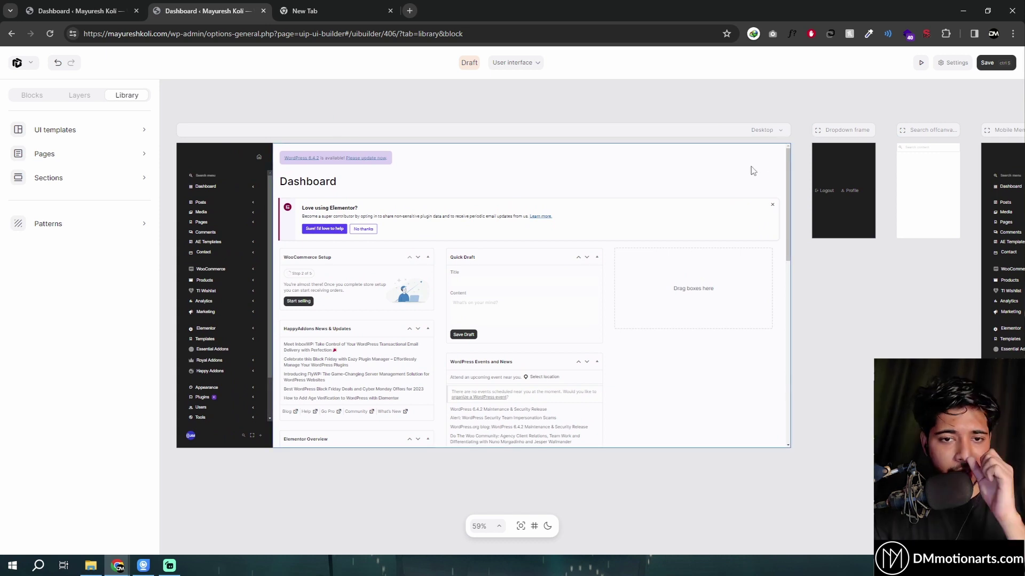
left_click(487, 183)
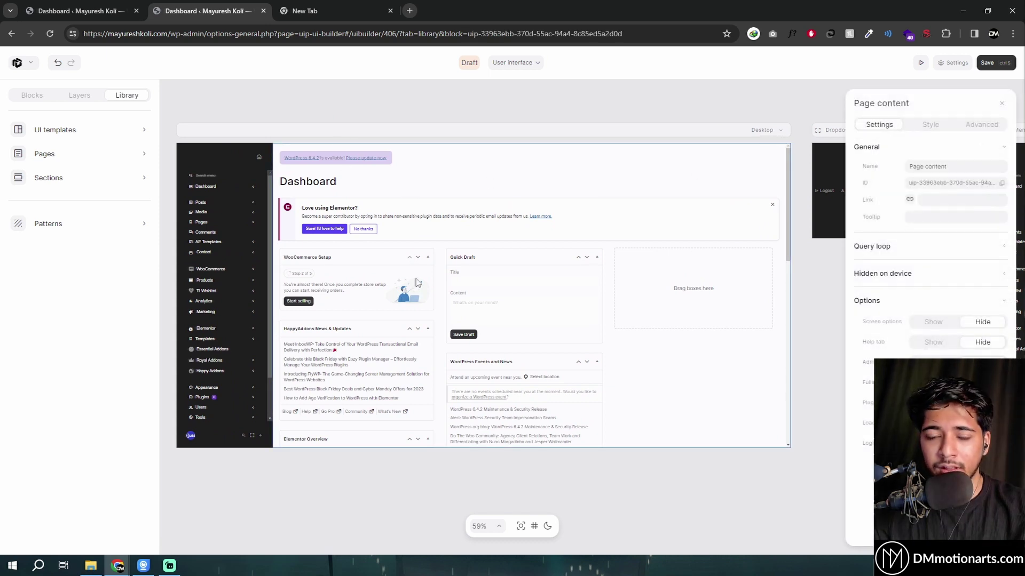
Step: Browse the available element, layout and dynamic blocks in the builder's block list
left_click(22, 98)
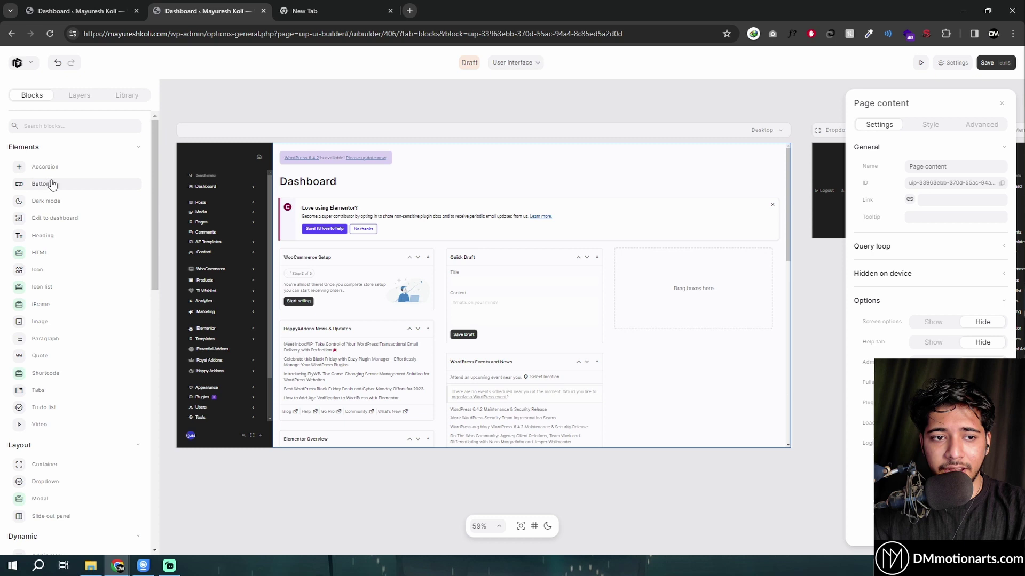
scroll(52, 320, "down", 4)
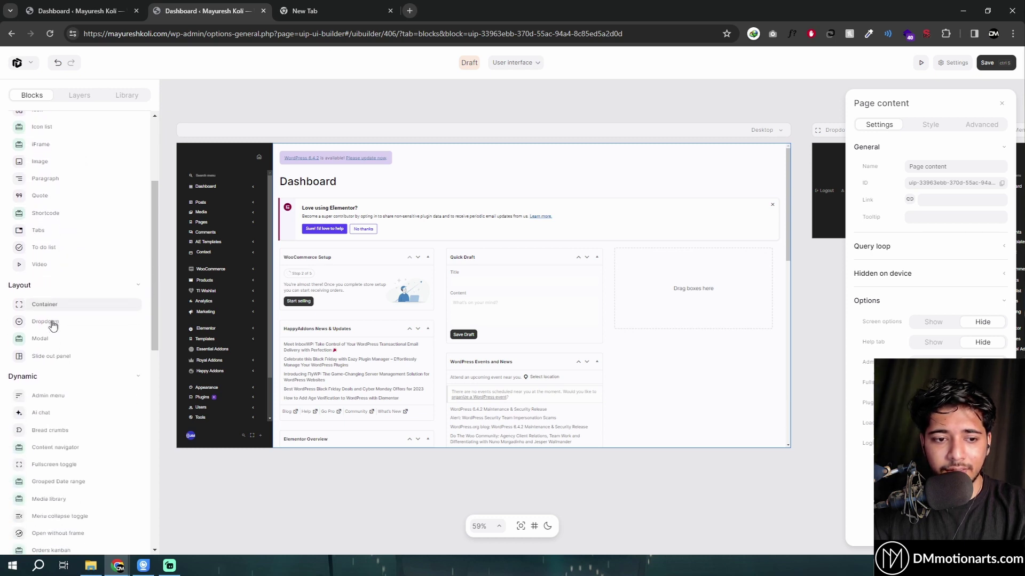
scroll(53, 368, "down", 1)
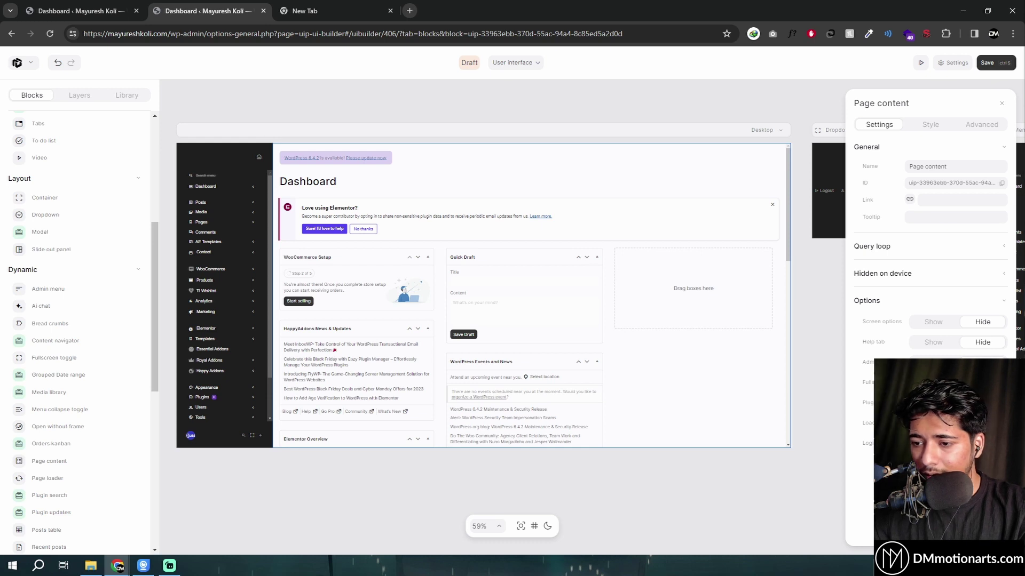
Step: Set the page content block's screen options to Show
left_click(934, 324)
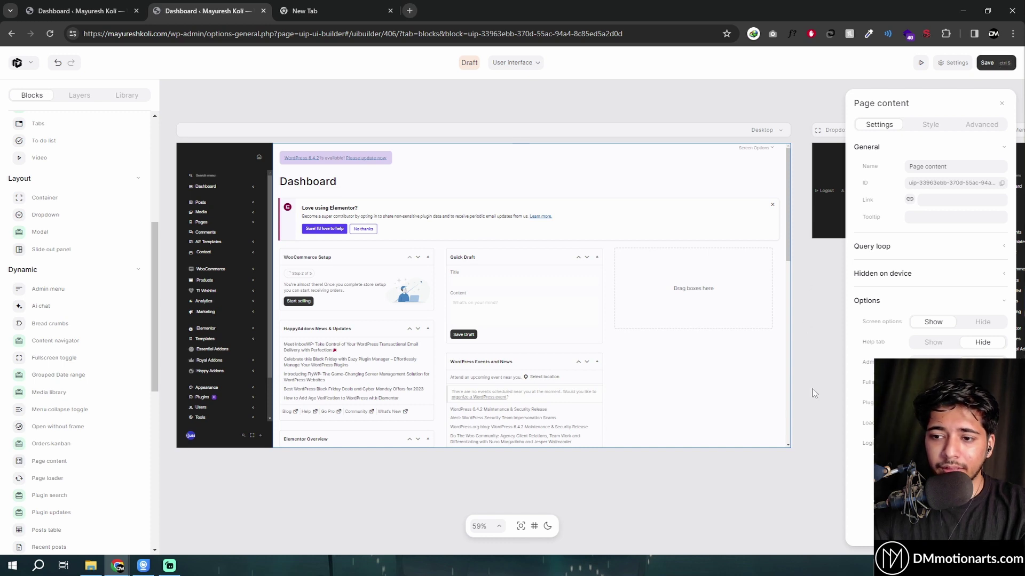
mouse_move(727, 490)
left_mouse_down()
mouse_move(704, 477)
mouse_move(735, 487)
left_mouse_up()
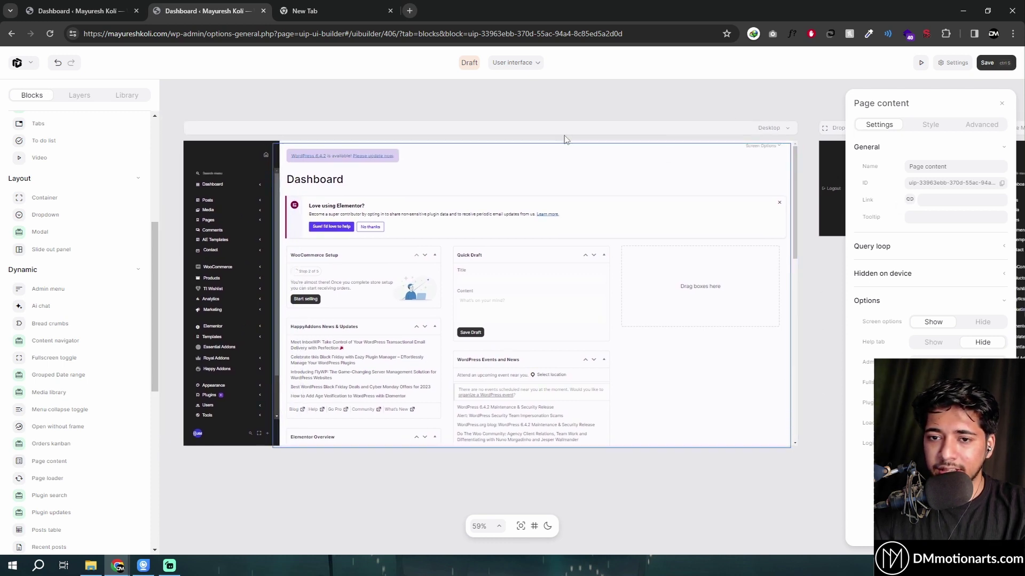
Step: Inspect the fill and background image options for the Loading bar part of the page content block
left_click(930, 124)
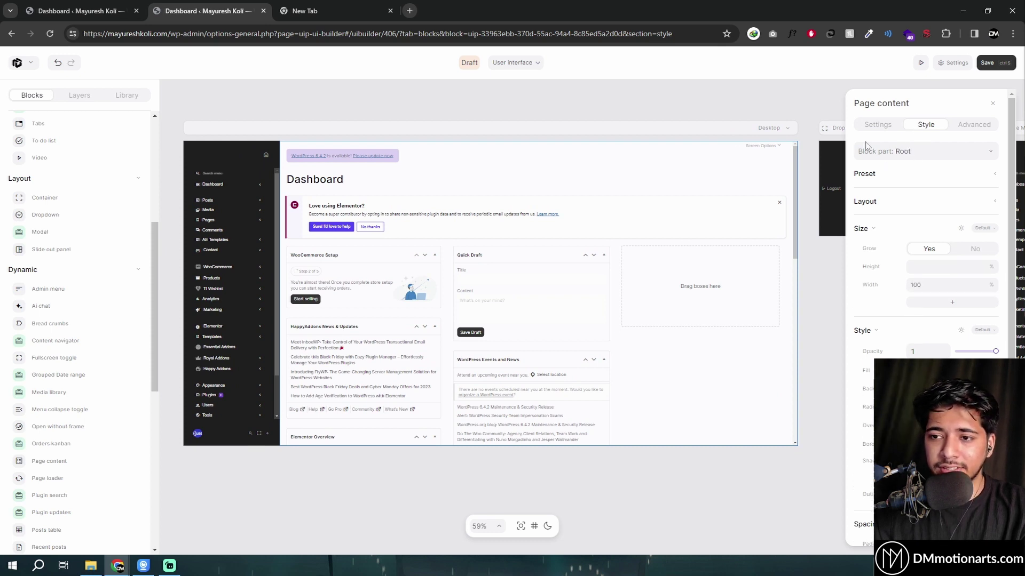
left_click(881, 131)
left_click(926, 125)
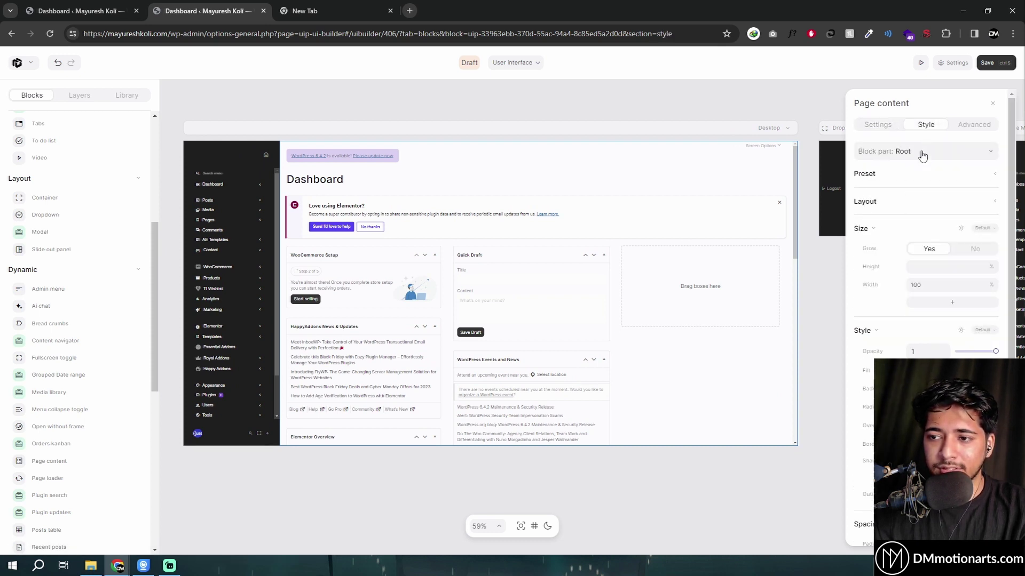
left_click(922, 152)
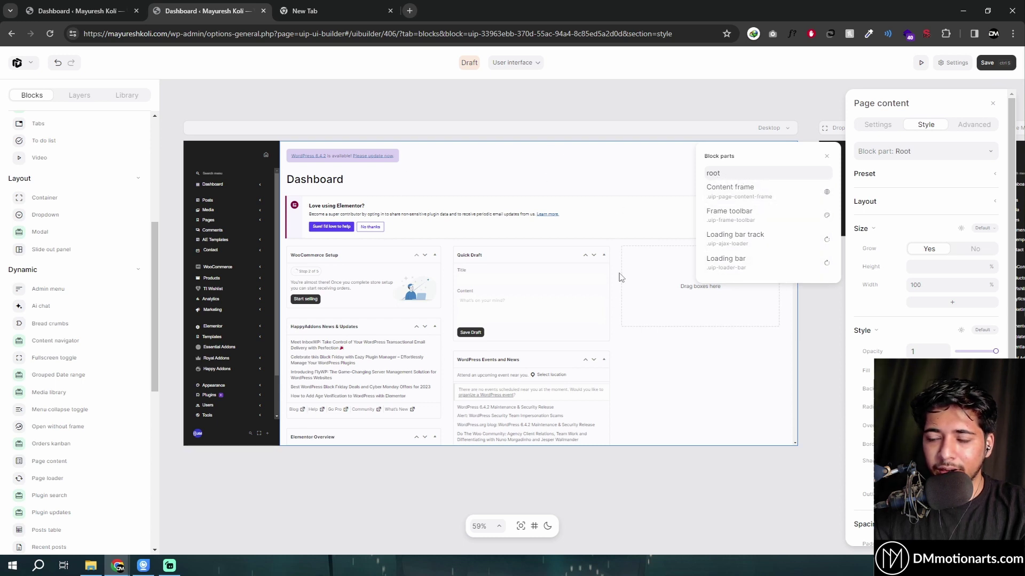
left_click(765, 263)
scroll(887, 341, "down", 2)
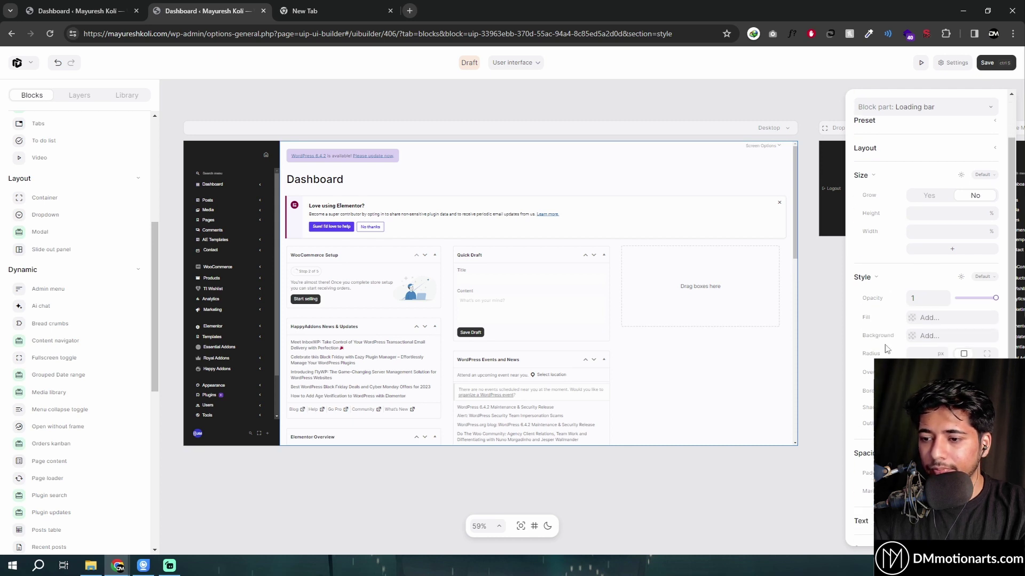
left_click(917, 324)
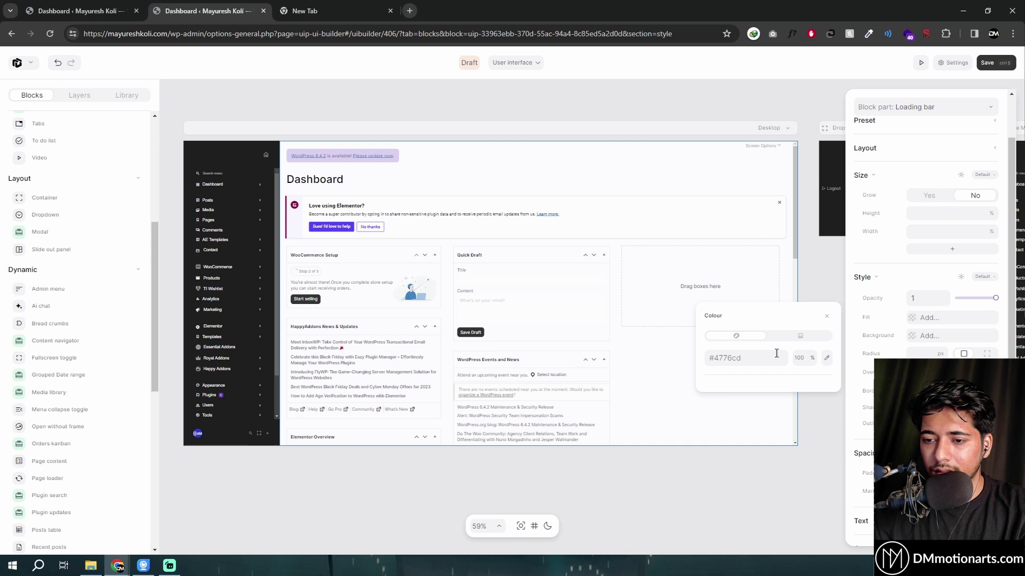
left_click(873, 324)
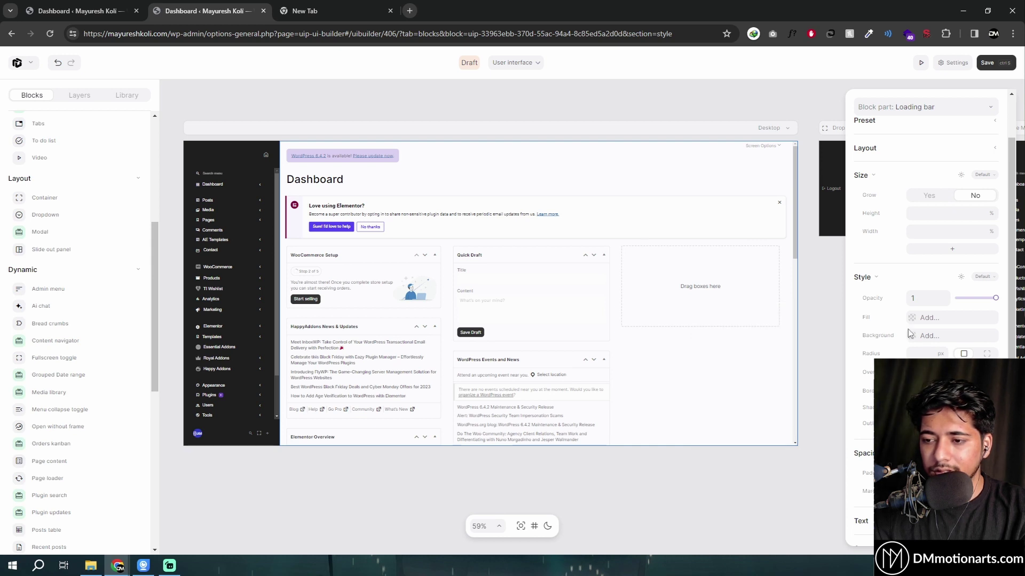
left_click(916, 336)
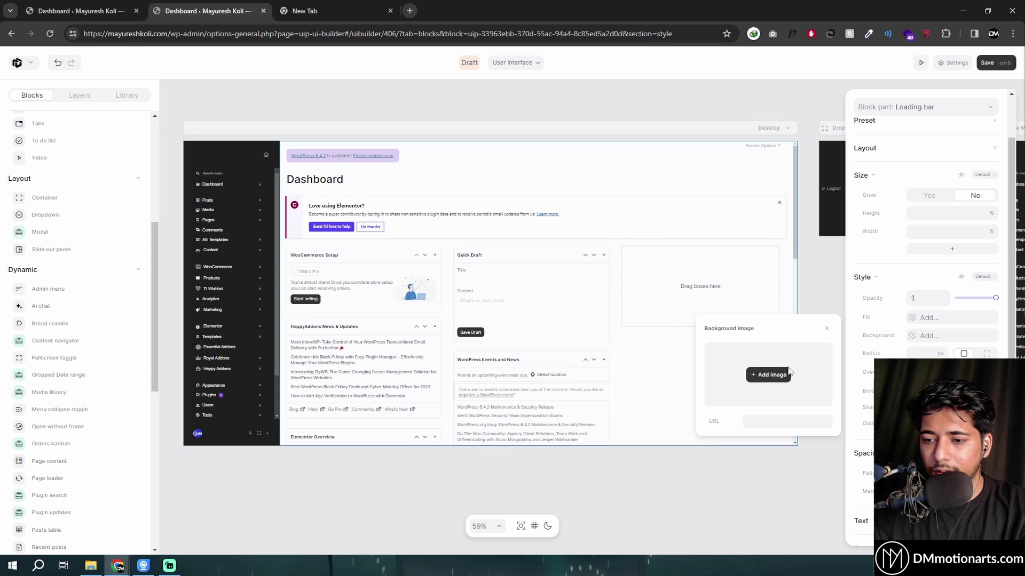
left_click(860, 352)
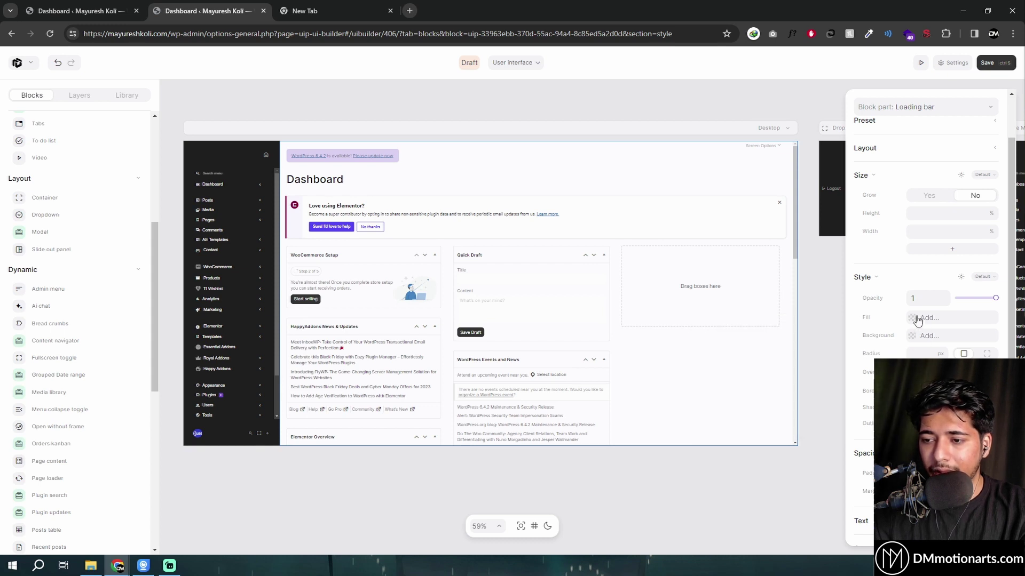
scroll(881, 139, "up", 1)
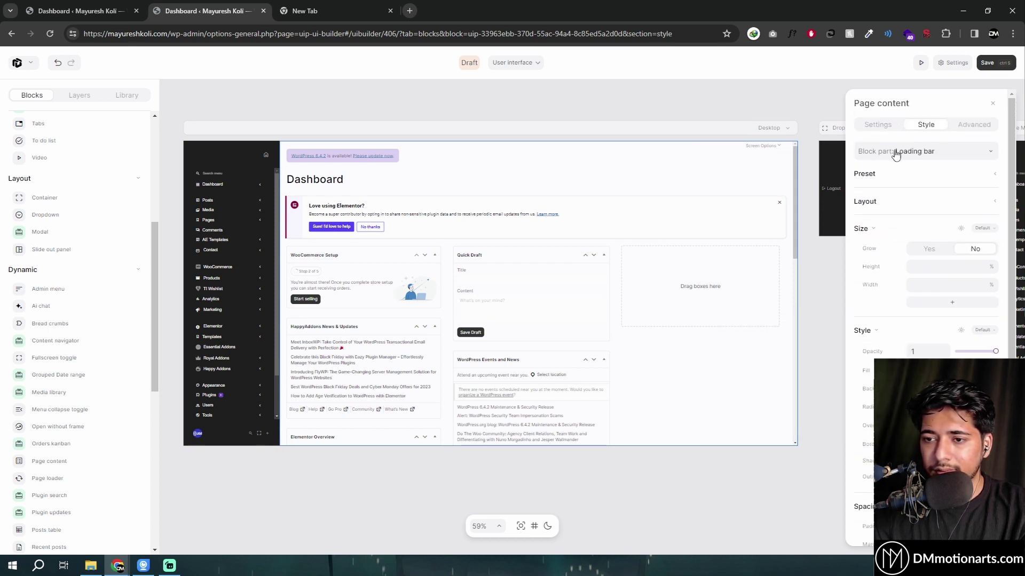
Step: Set the fill colour of the page content block's Loading bar track part to #0d070fff
left_click(896, 154)
left_click(755, 235)
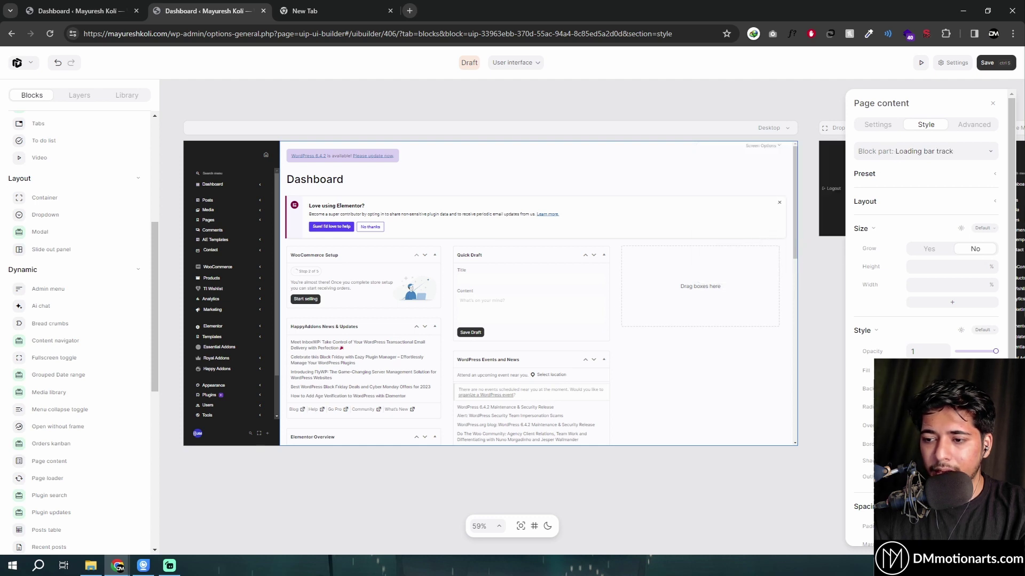
left_click(914, 371)
left_click_drag(784, 280, 776, 335)
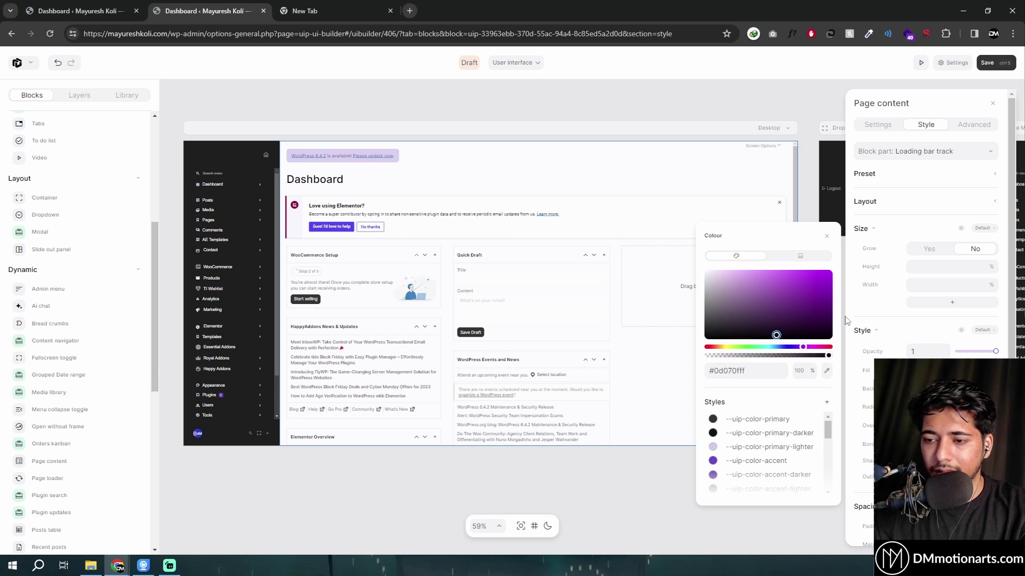
left_click(856, 303)
Step: Set the fill colour of the page content block's Loading bar part to the bright purple #b201faff
left_click(949, 155)
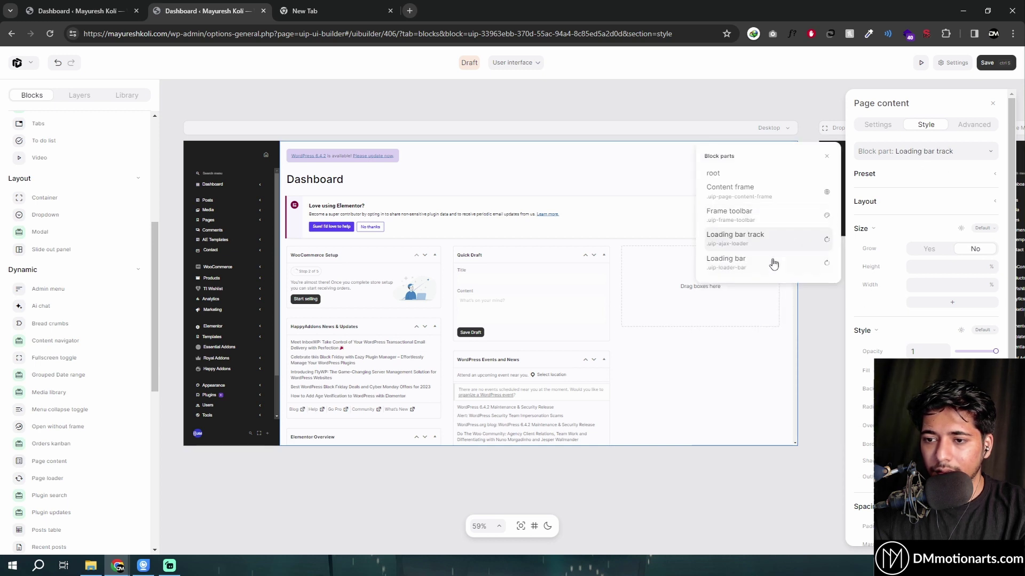
left_click(774, 263)
left_click(949, 370)
left_click_drag(818, 278, 719, 311)
left_click_drag(783, 302, 825, 274)
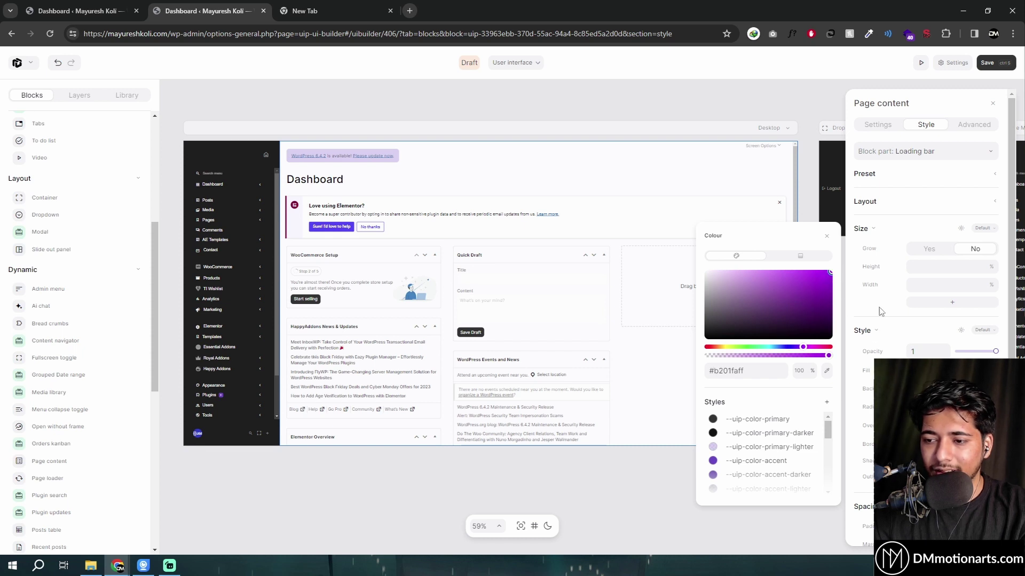
left_click(864, 283)
Step: Save the user interface template
left_click(990, 68)
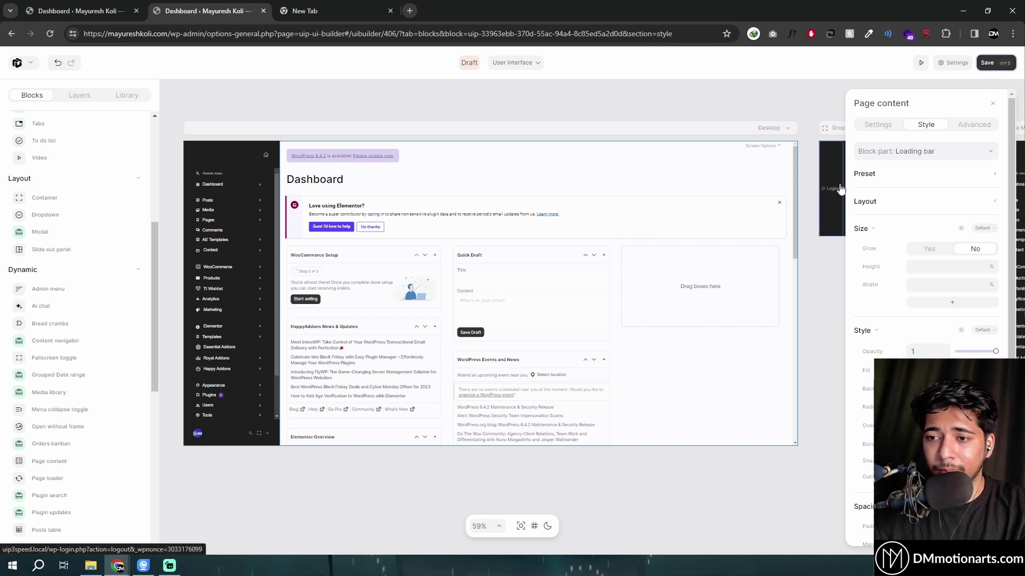
left_click(993, 64)
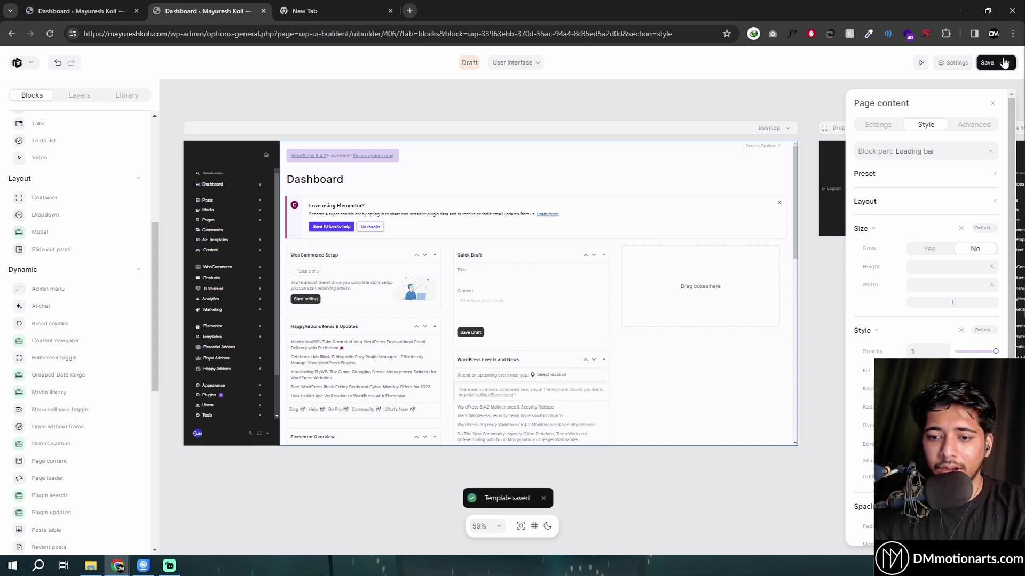
Step: Open the uiBuilder template list in the first dashboard tab and remove the user and role assignments from both Draft Layout templates
left_click(80, 11)
scroll(32, 427, "down", 4)
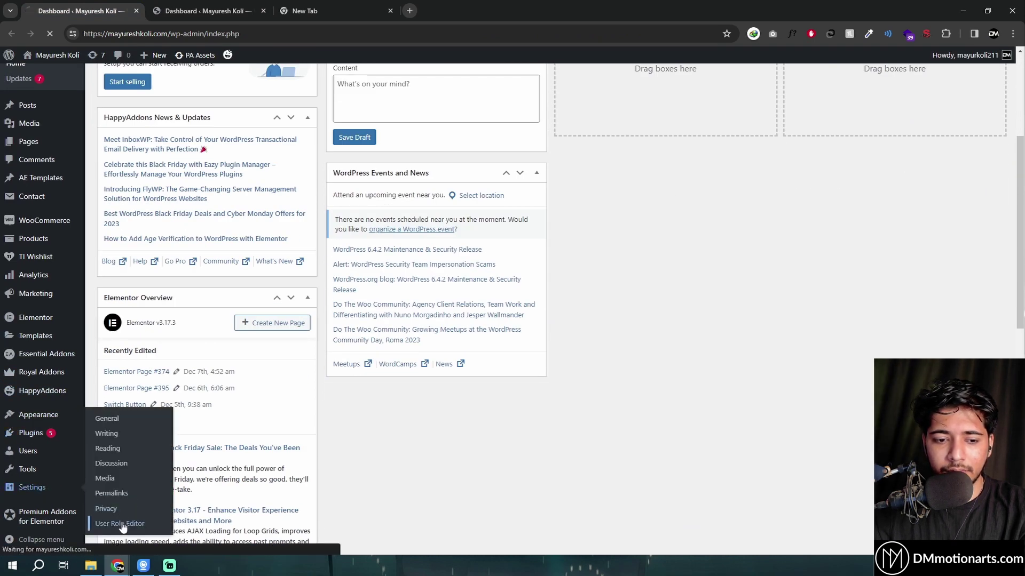
left_click(47, 497)
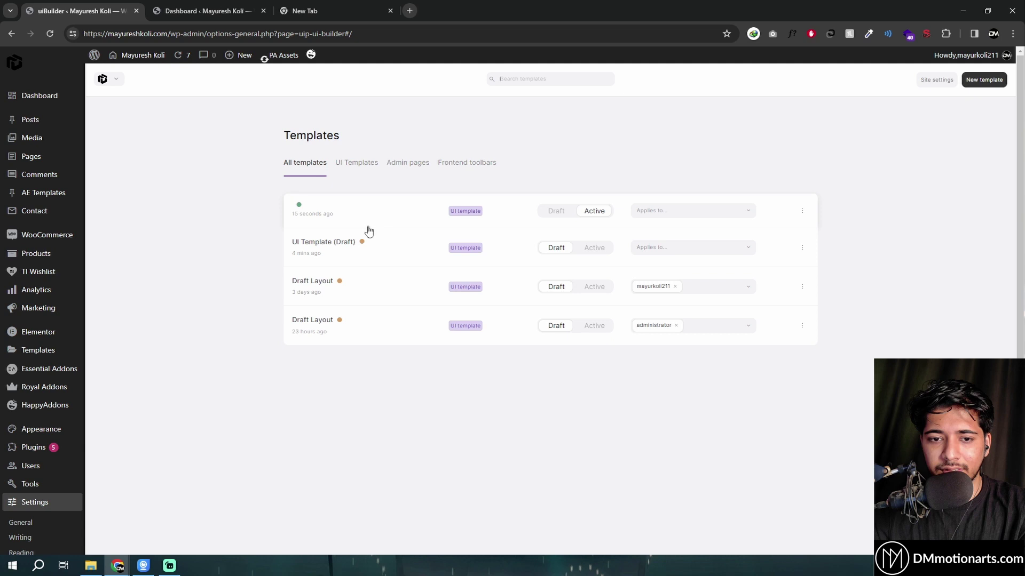
left_click(676, 287)
left_click(676, 326)
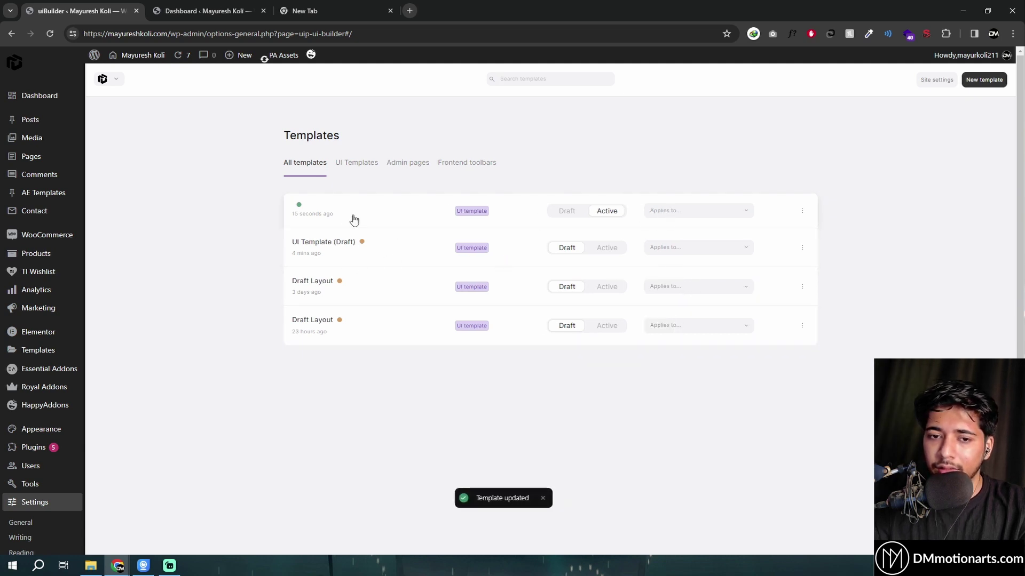
Step: Apply the active, unnamed UI template to the site owner's user account
left_click(703, 212)
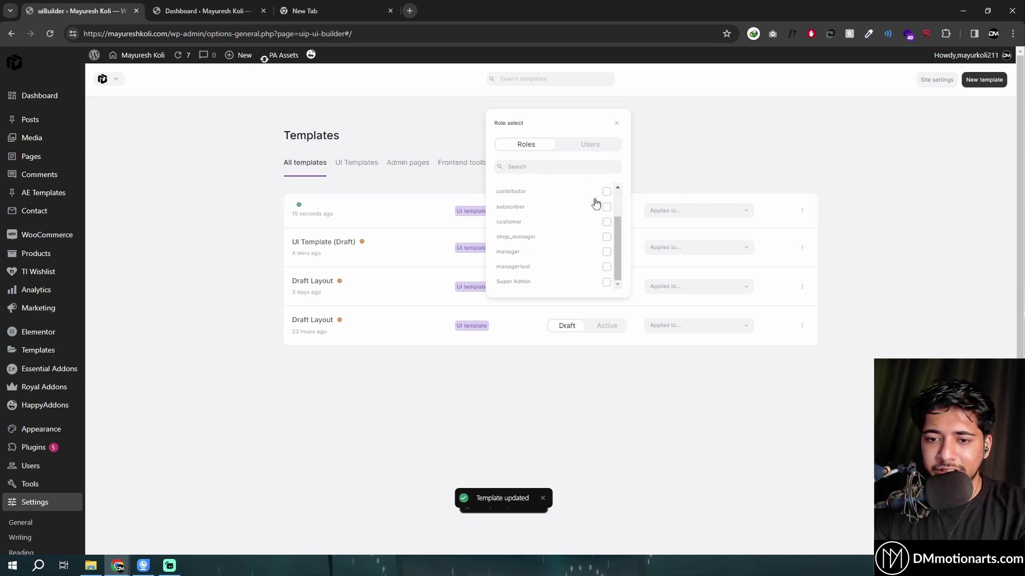
left_click(587, 147)
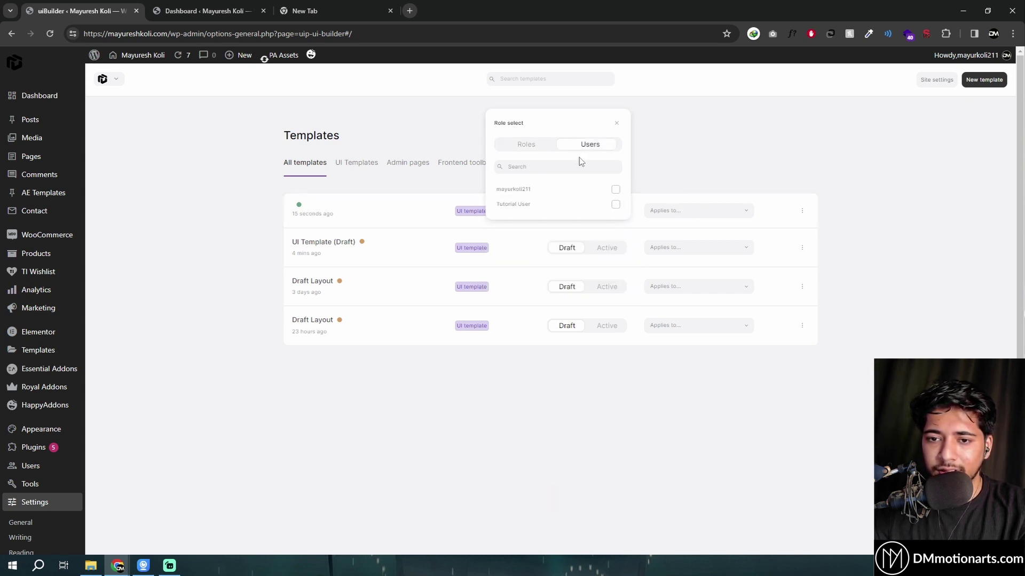
left_click(616, 191)
left_click(860, 153)
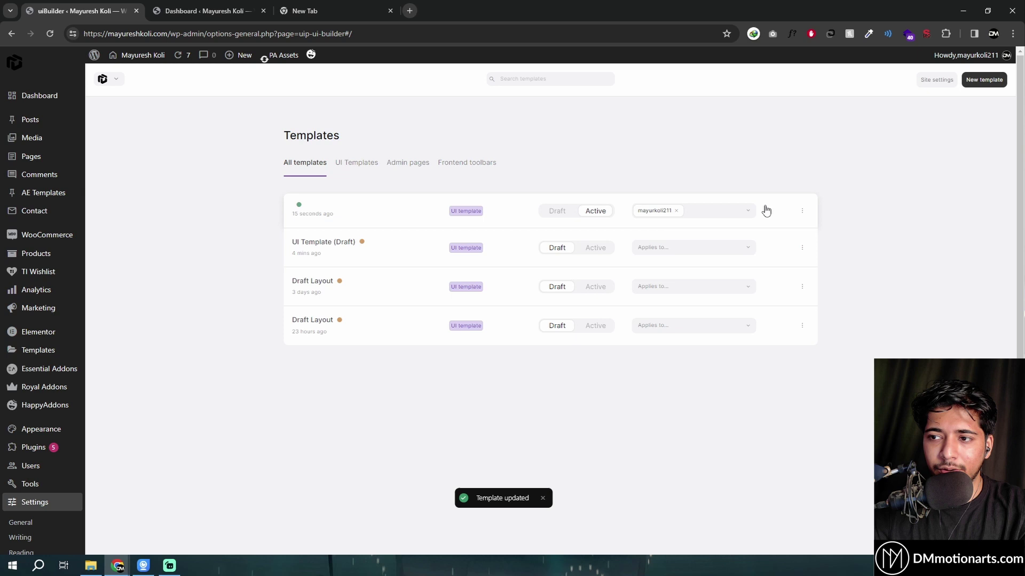
Step: Reload the WordPress admin with the template applied and look over the dashboard and its sidebar menu
left_click(48, 35)
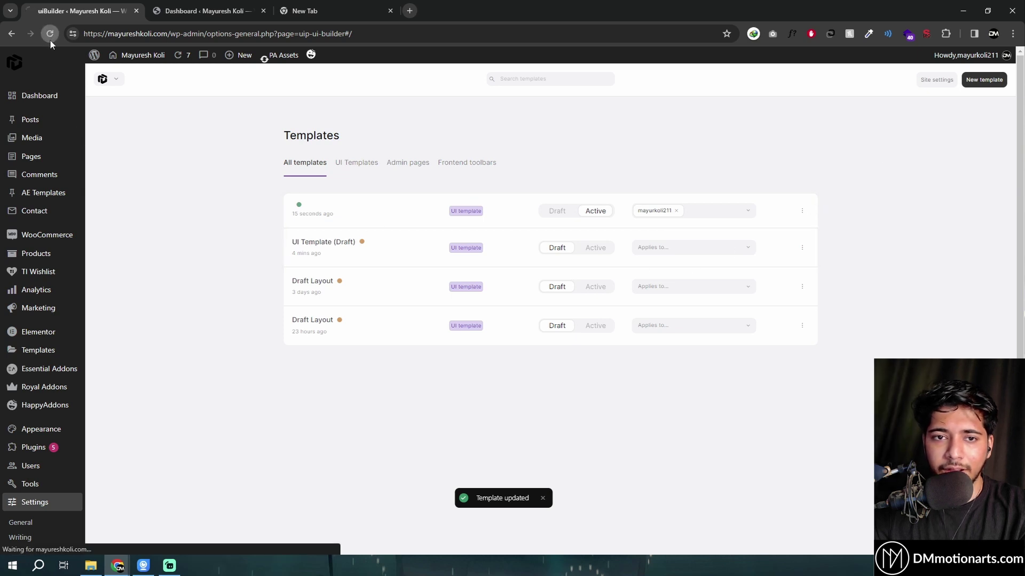
key("ctrl+w")
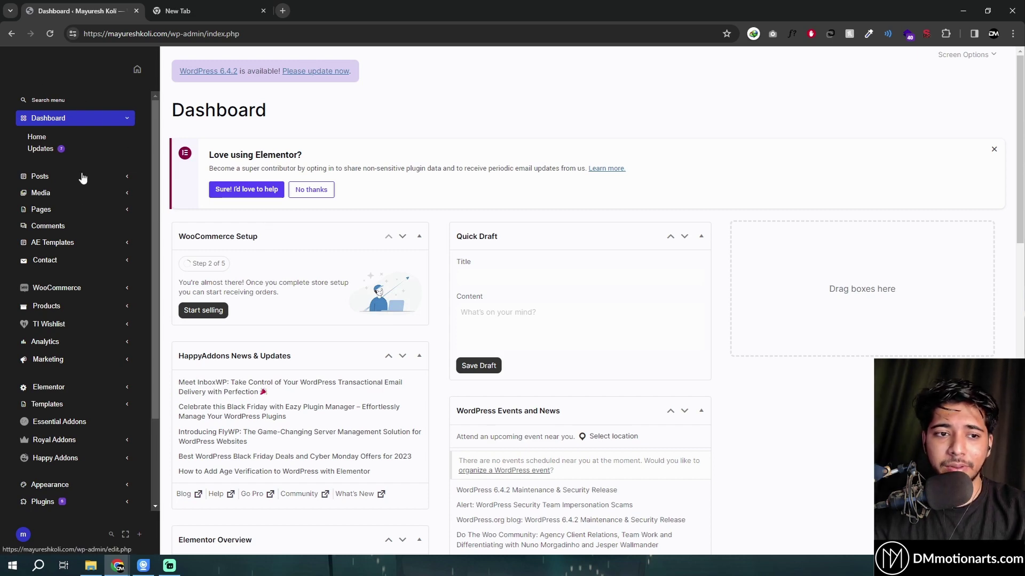
scroll(119, 222, "down", 3)
scroll(118, 261, "up", 3)
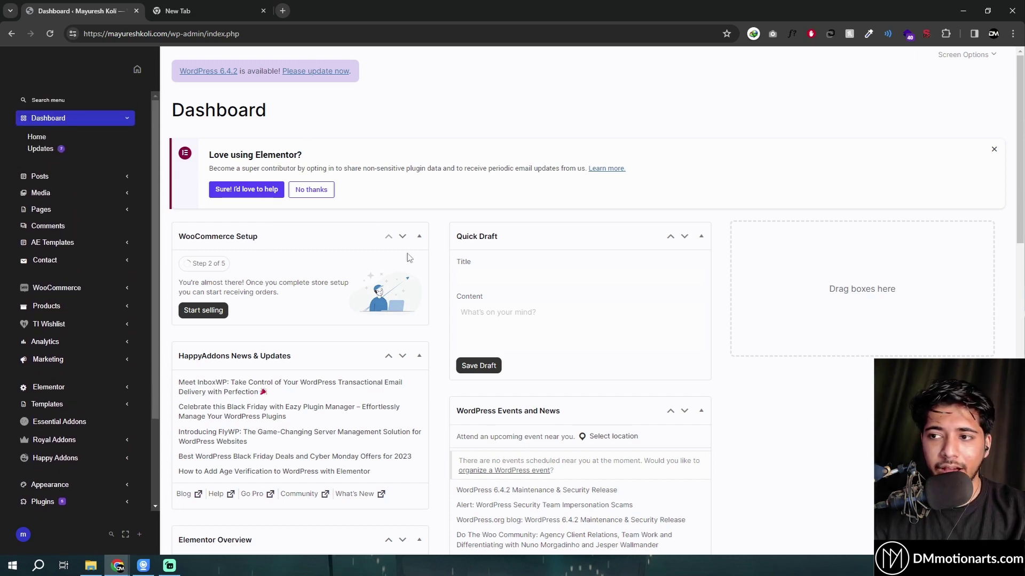
scroll(465, 248, "down", 5)
scroll(464, 248, "up", 5)
Step: View the All Posts list and the post Categories screen in the new admin interface
left_click(40, 175)
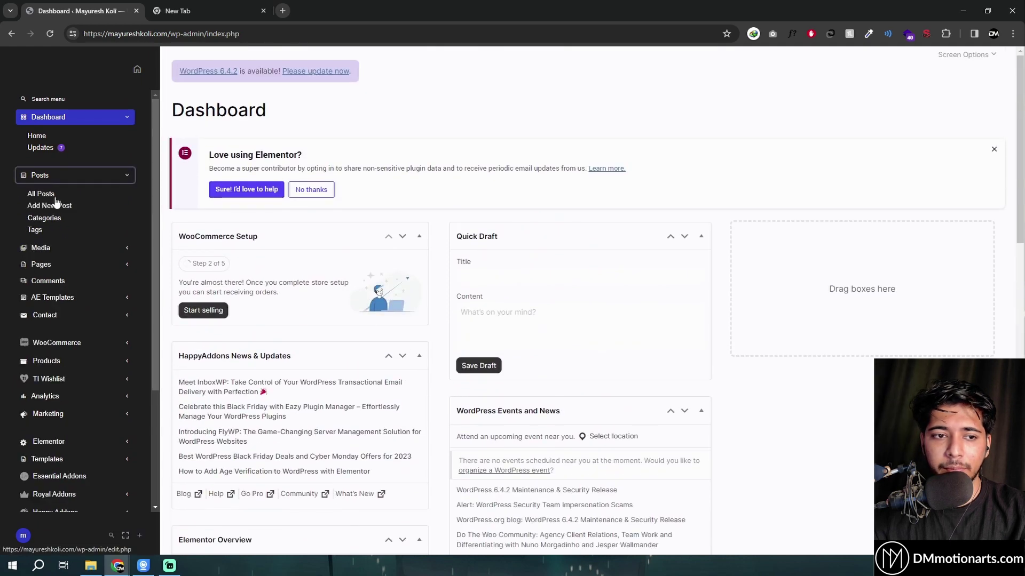
left_click(52, 196)
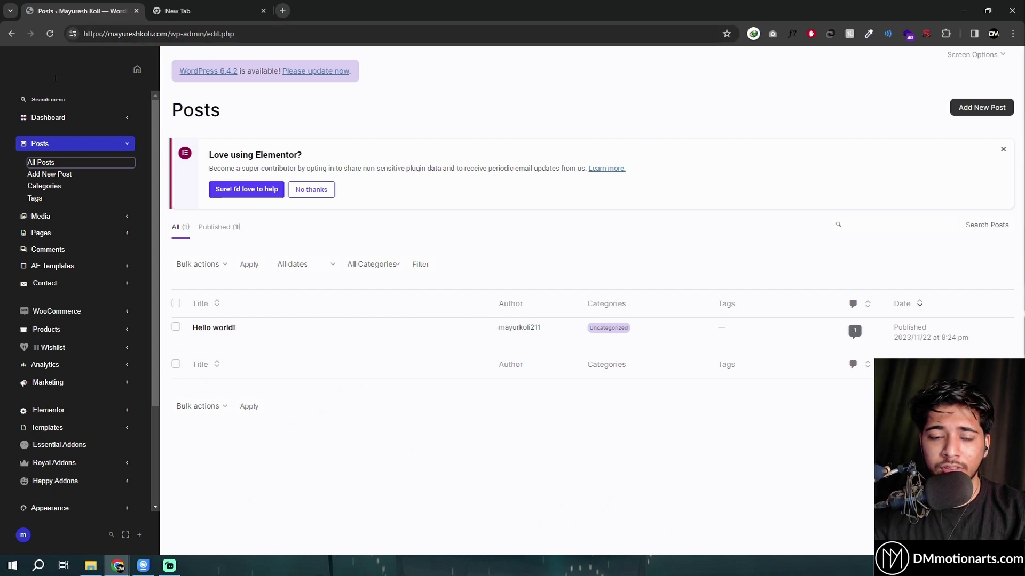
left_click(46, 186)
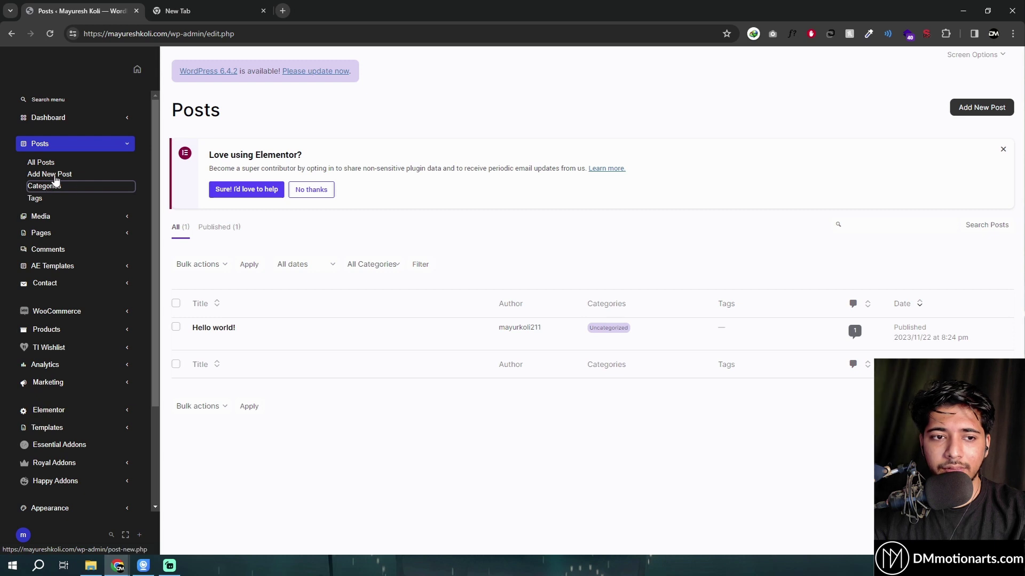
Step: Open the All Pages list and look through the site's pages in the new interface
left_click(55, 235)
left_click(52, 251)
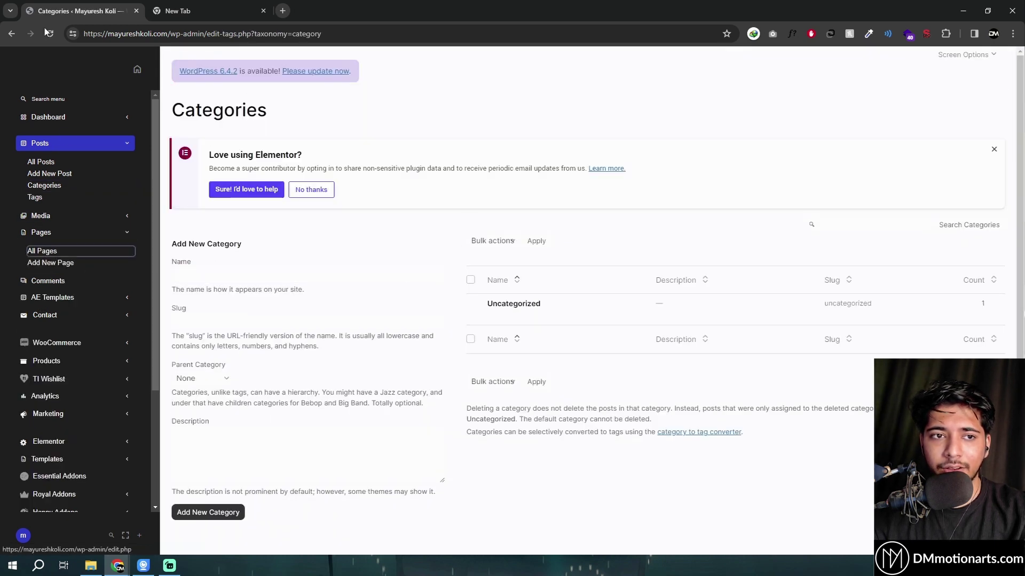
scroll(398, 329, "down", 3)
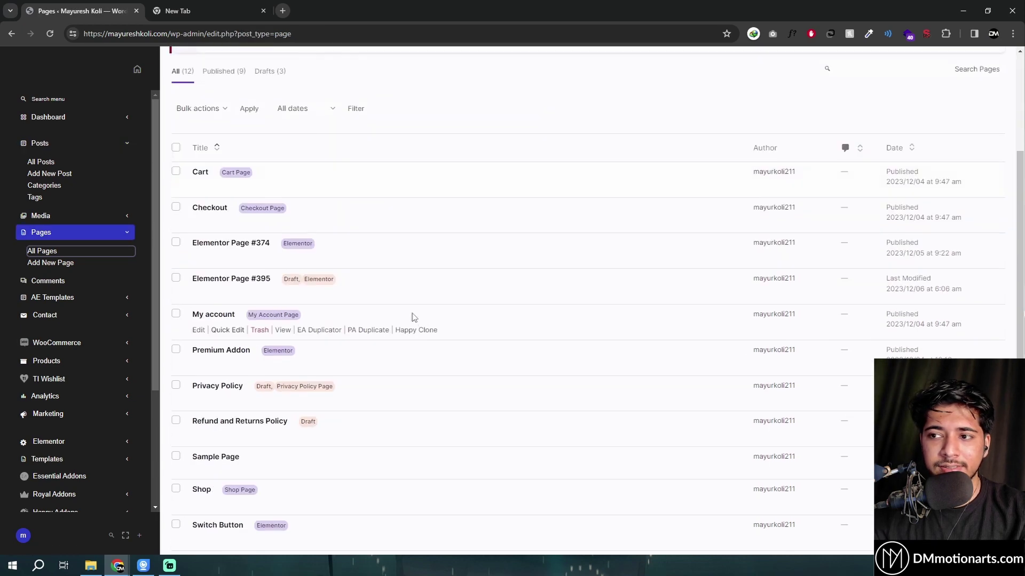
scroll(412, 315, "up", 3)
scroll(406, 230, "down", 5)
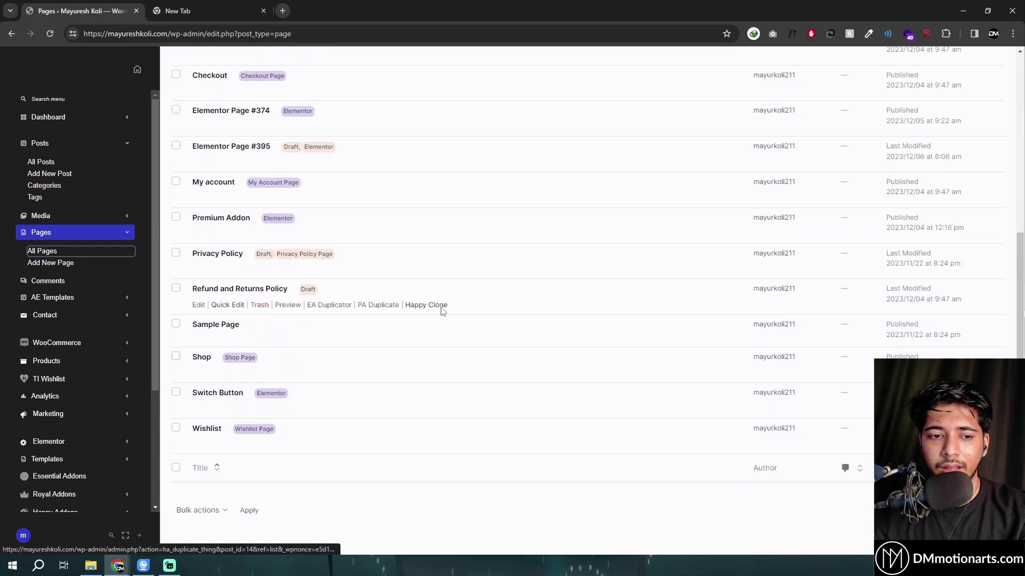
Step: Check the account options at the end of the admin menu and open the user profile
scroll(442, 309, "up", 5)
scroll(62, 320, "down", 3)
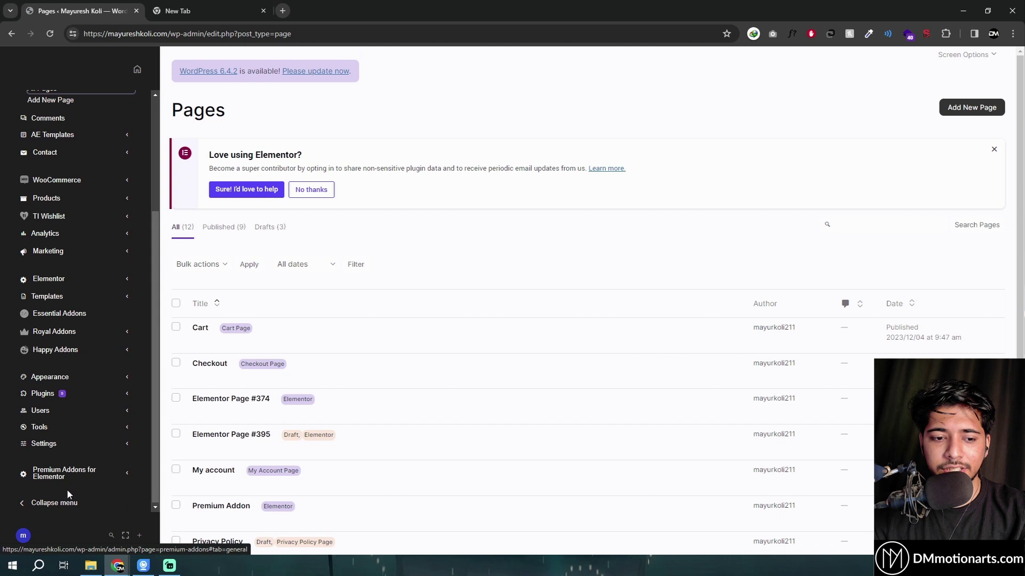
left_click(23, 539)
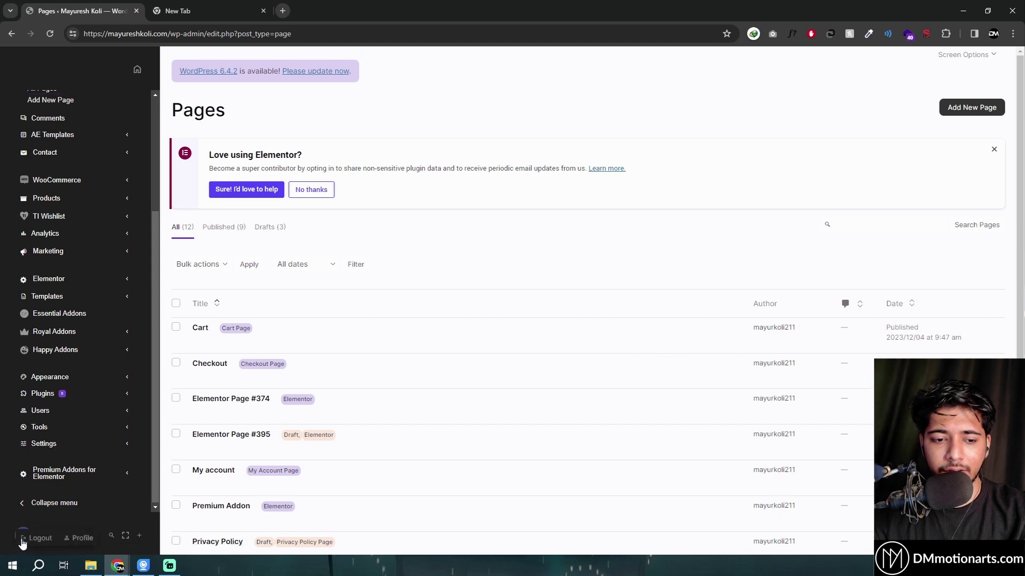
left_click(82, 539)
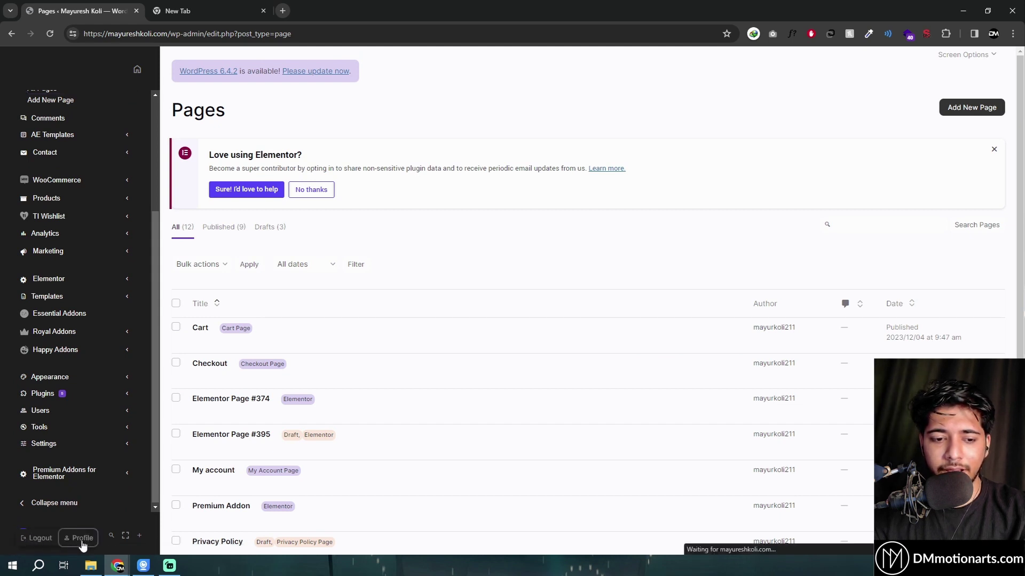
scroll(69, 144, "up", 5)
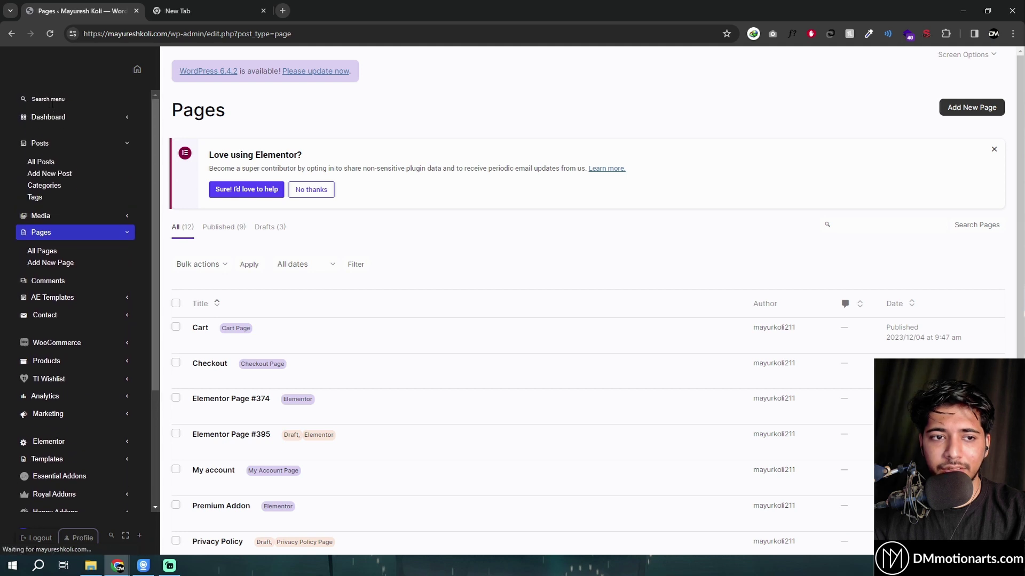
Step: Return to the Dashboard home screen and look through the sidebar menu entries
left_click(44, 137)
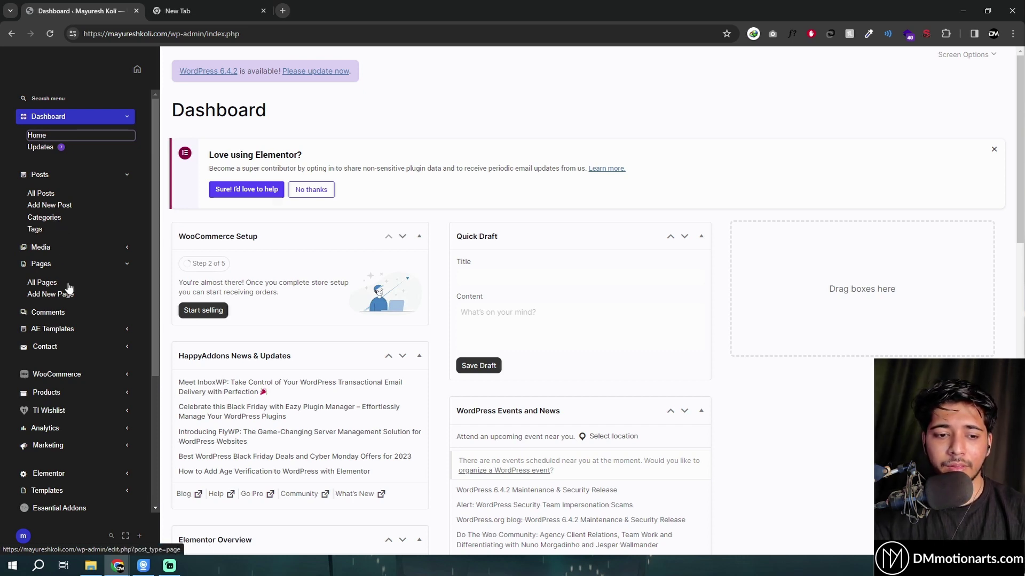
scroll(72, 293, "down", 2)
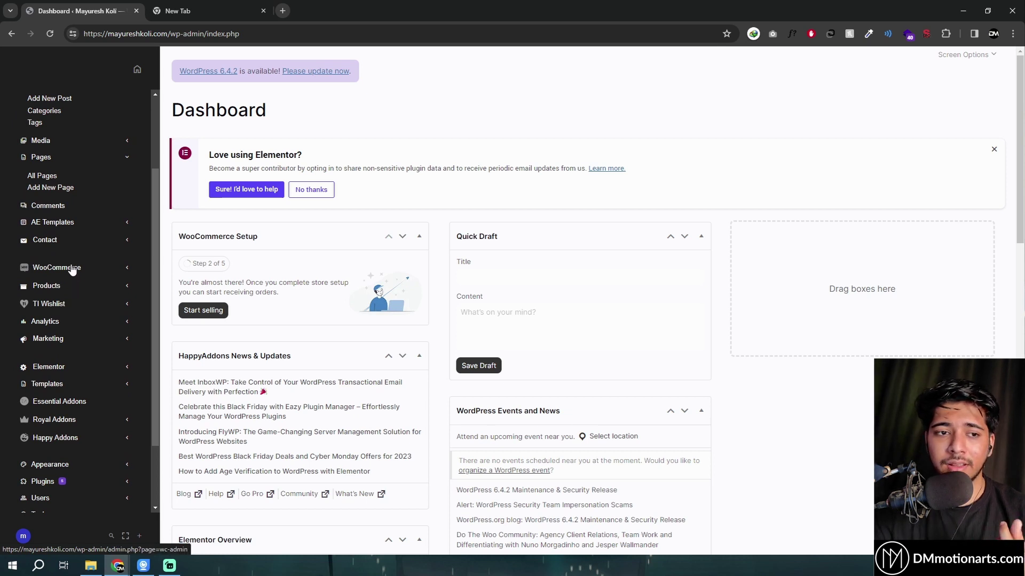
scroll(73, 268, "up", 2)
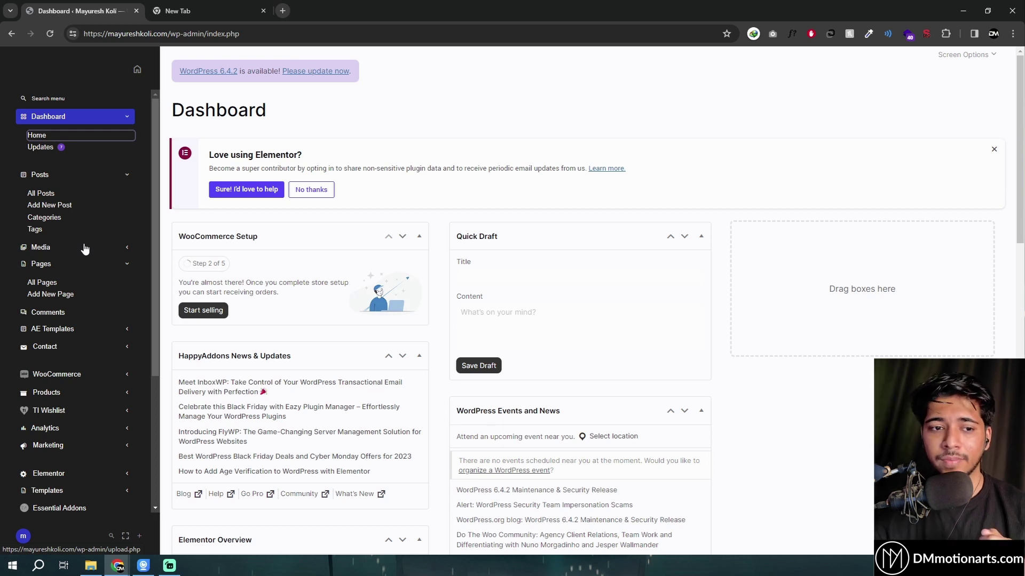
scroll(81, 277, "down", 4)
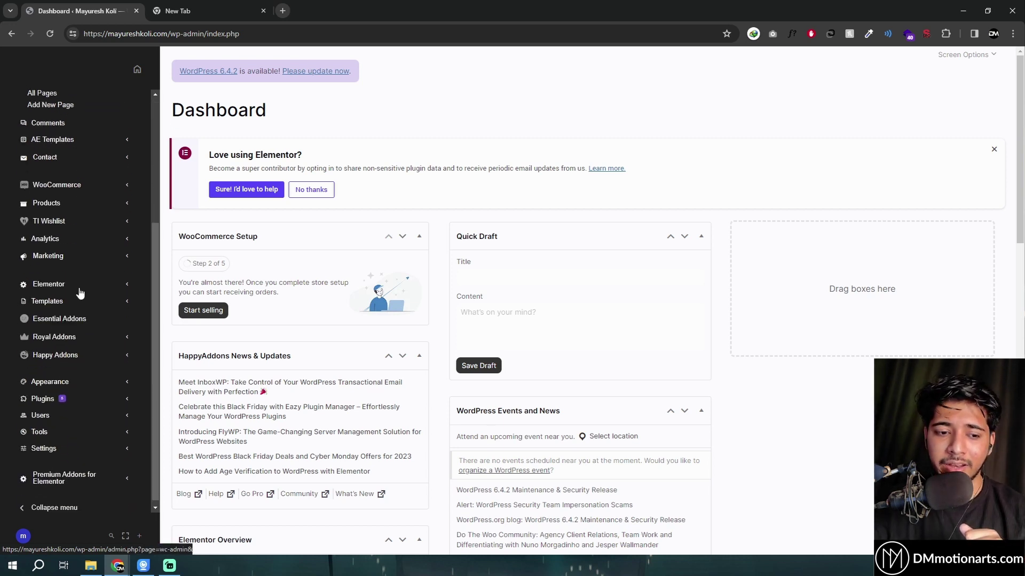
Step: Open the User Role Editor settings in a separate browser tab, glance at it and return to the Dashboard
left_click(48, 445)
scroll(48, 448, "down", 3)
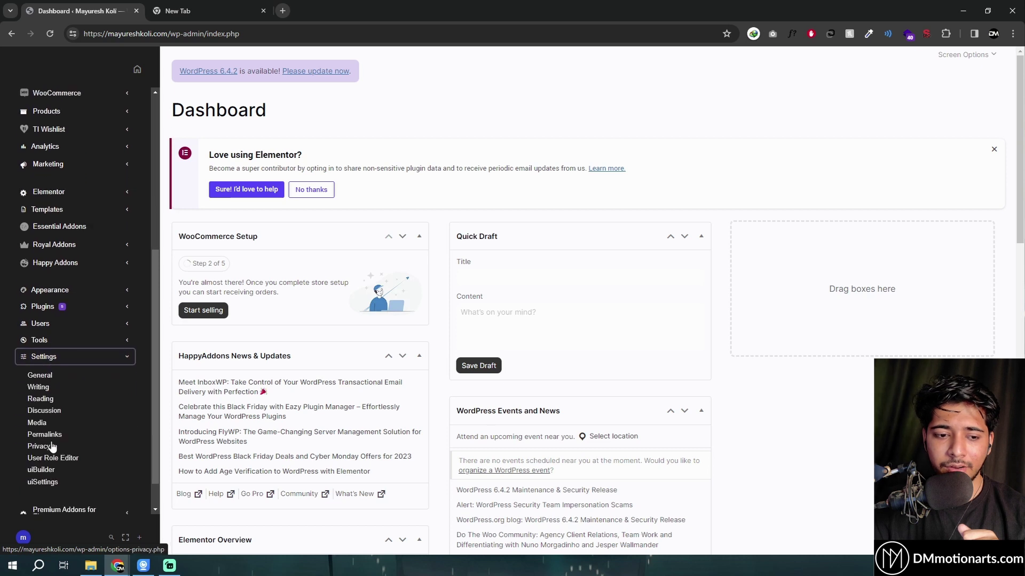
middle_click(52, 423)
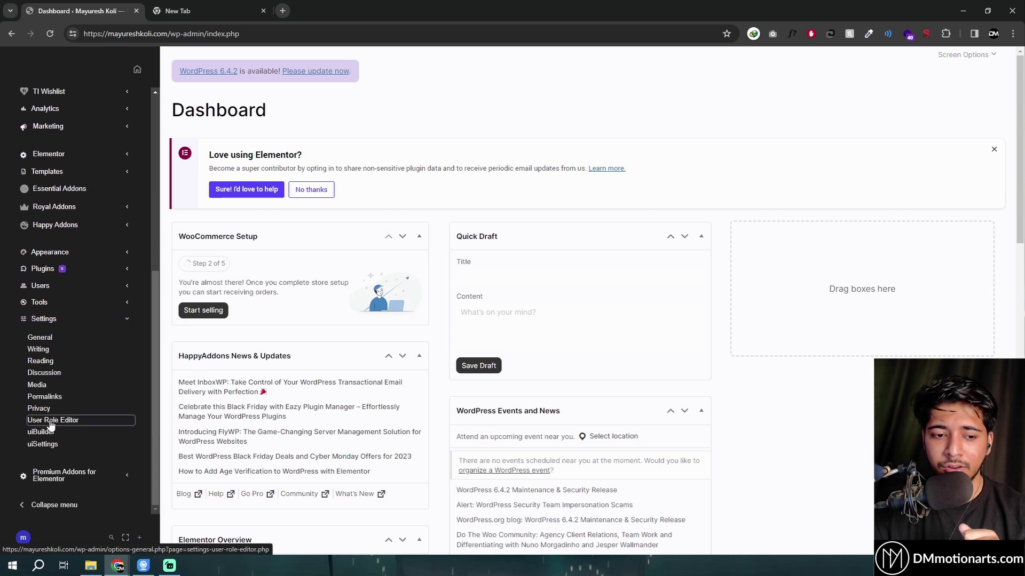
left_click(211, 7)
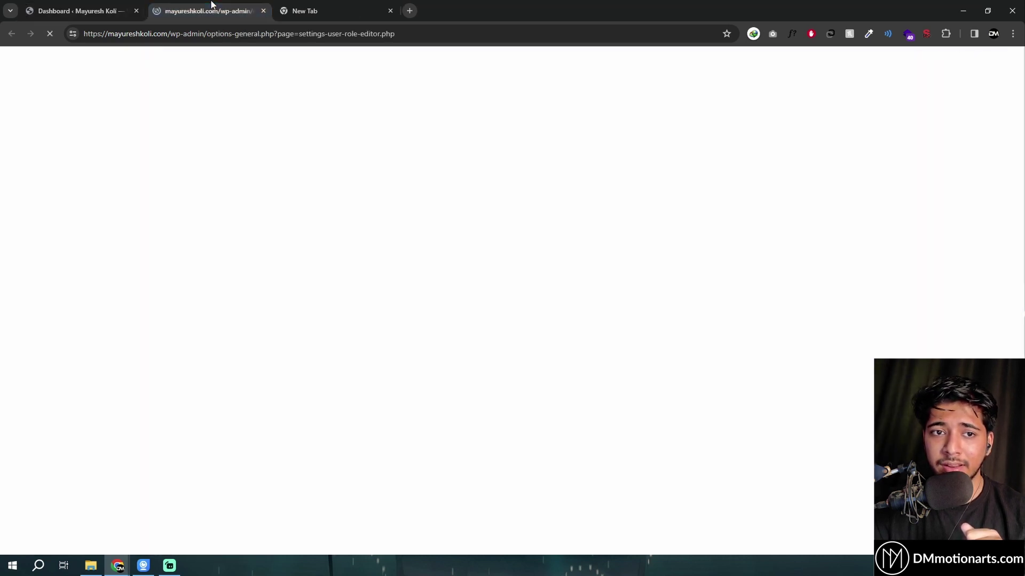
left_click(80, 11)
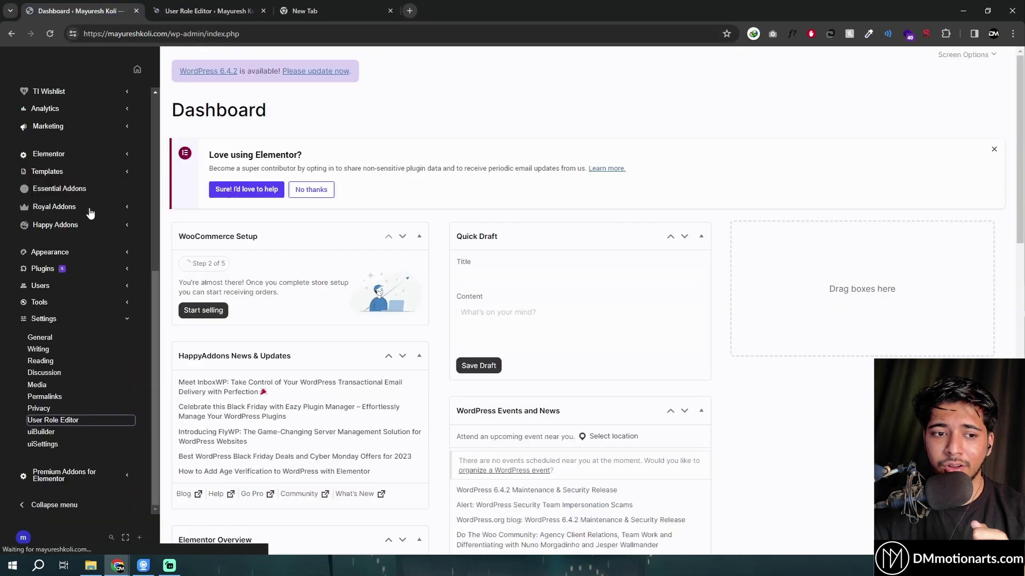
Step: Open the Add Plugins screen in a separate browser tab and search for "user role editor"
left_click(43, 268)
middle_click(49, 287)
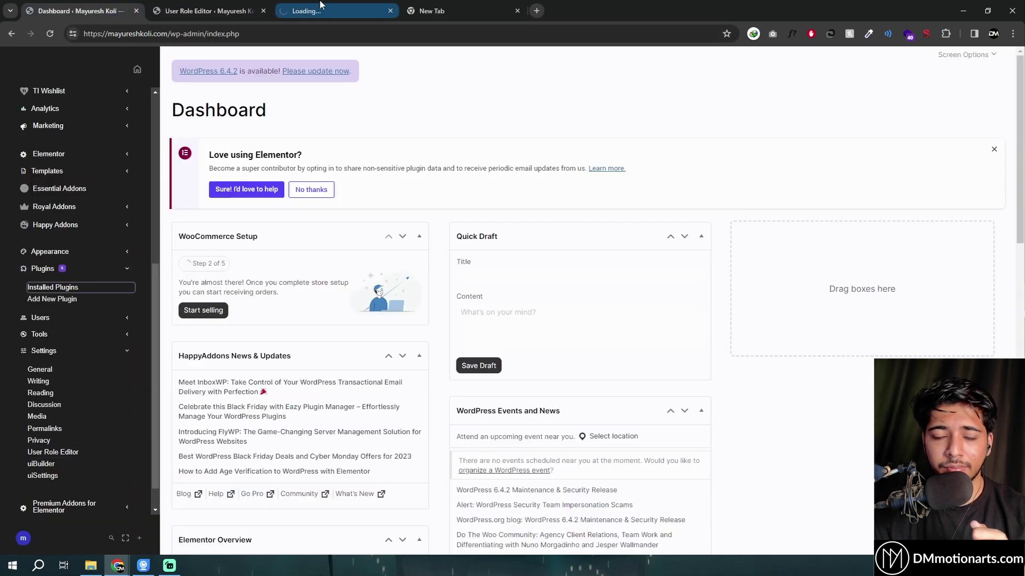
middle_click(60, 300)
middle_click(320, 10)
left_click(320, 11)
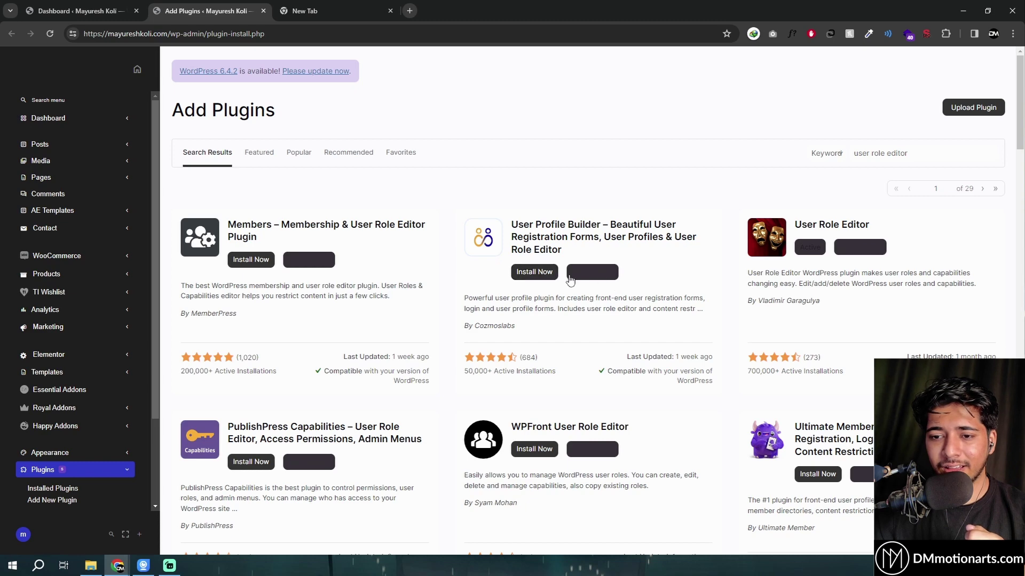
Step: Look through the plugin search results and locate the User Role Editor plugin
scroll(543, 316, "down", 1)
scroll(543, 315, "down", 3)
scroll(614, 317, "up", 3)
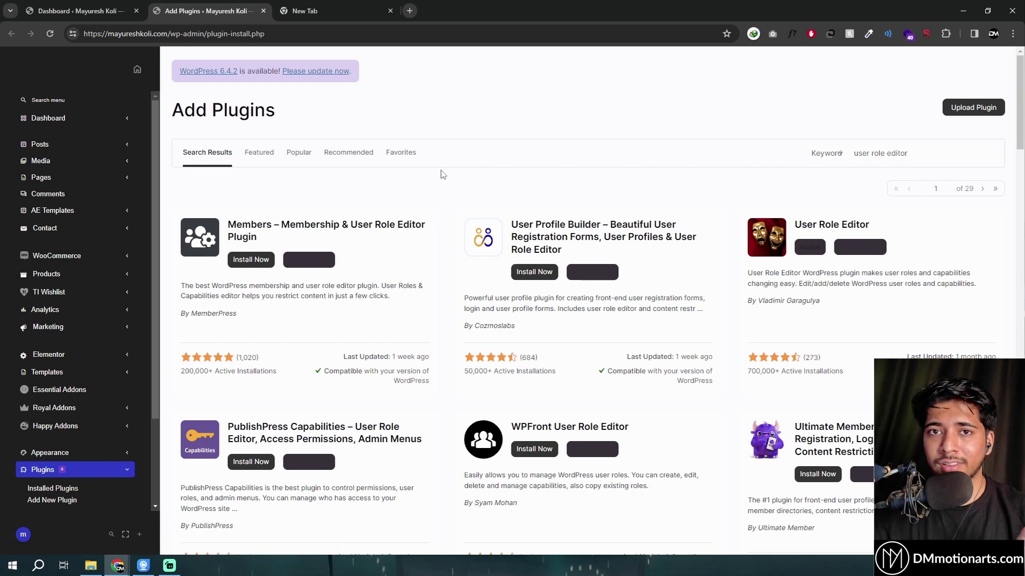
scroll(443, 174, "down", 1)
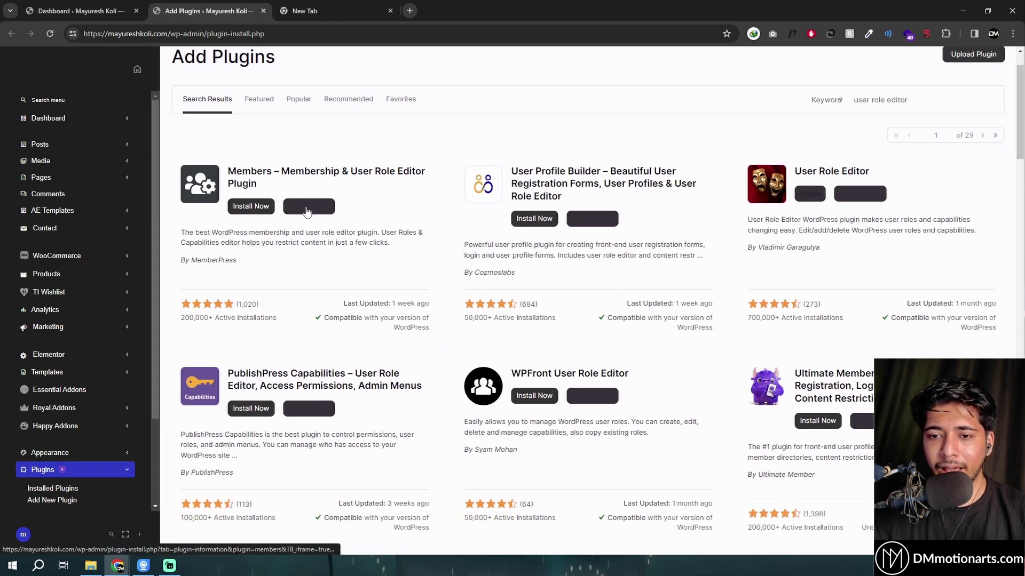
scroll(566, 187, "up", 1)
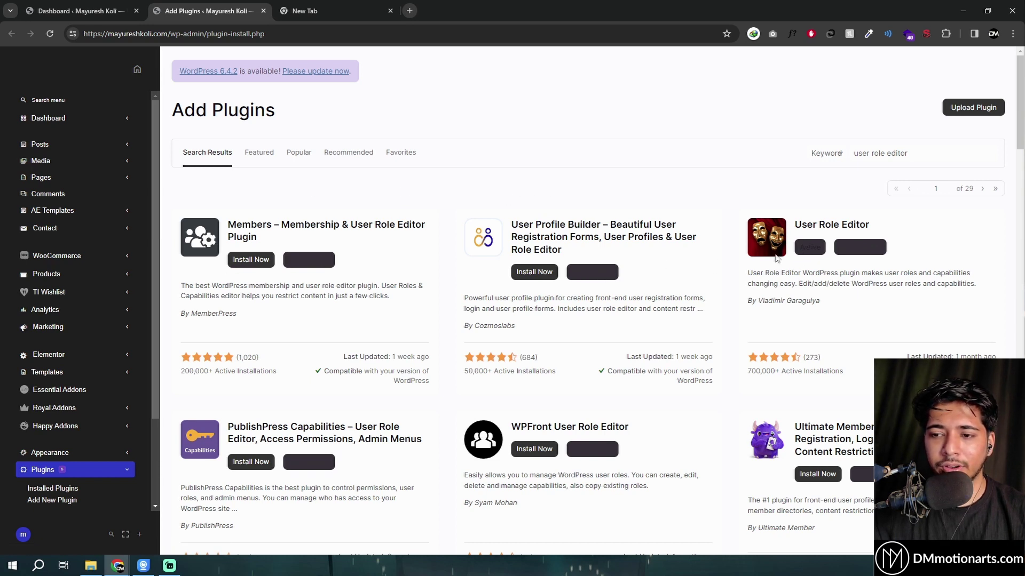
Step: Open the User Role Editor page that belongs to the Users section
scroll(57, 325, "down", 2)
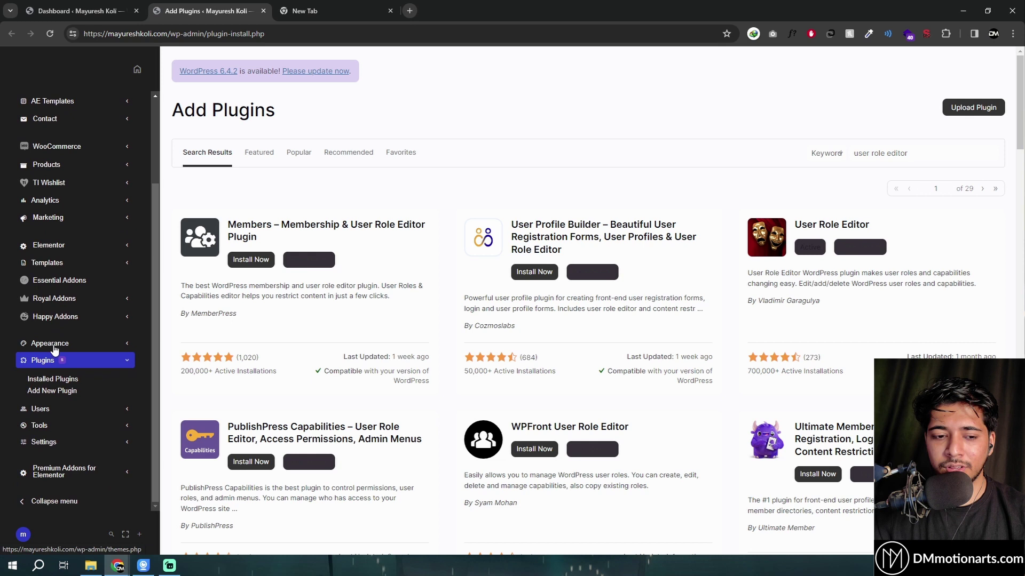
left_click(53, 424)
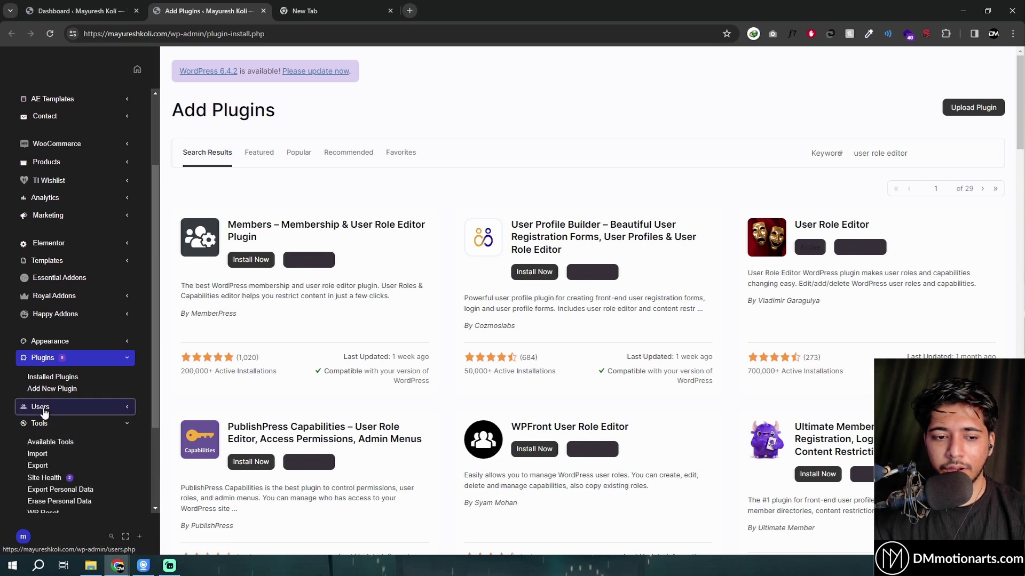
left_click(40, 407)
scroll(64, 368, "down", 2)
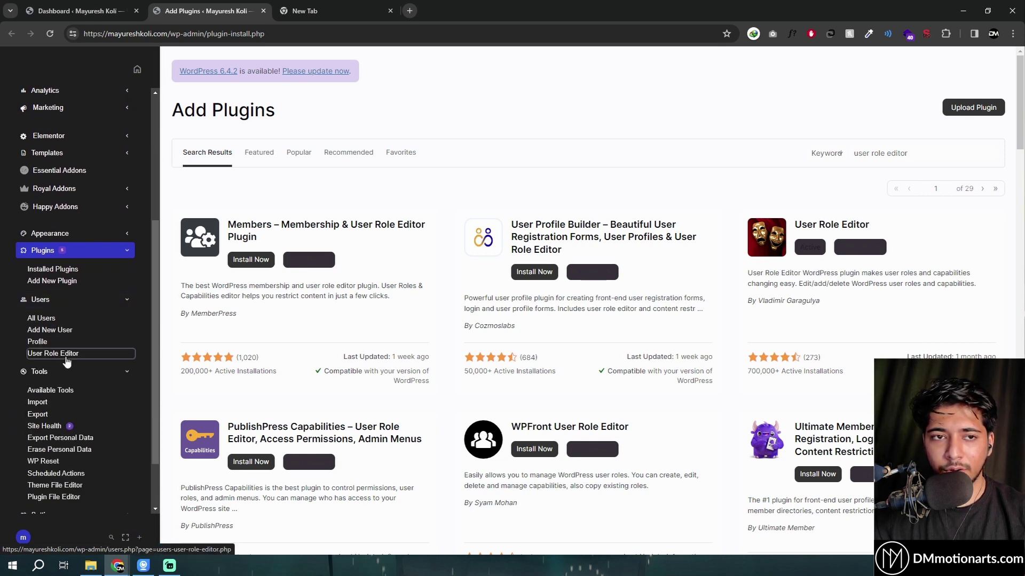
left_click(65, 356)
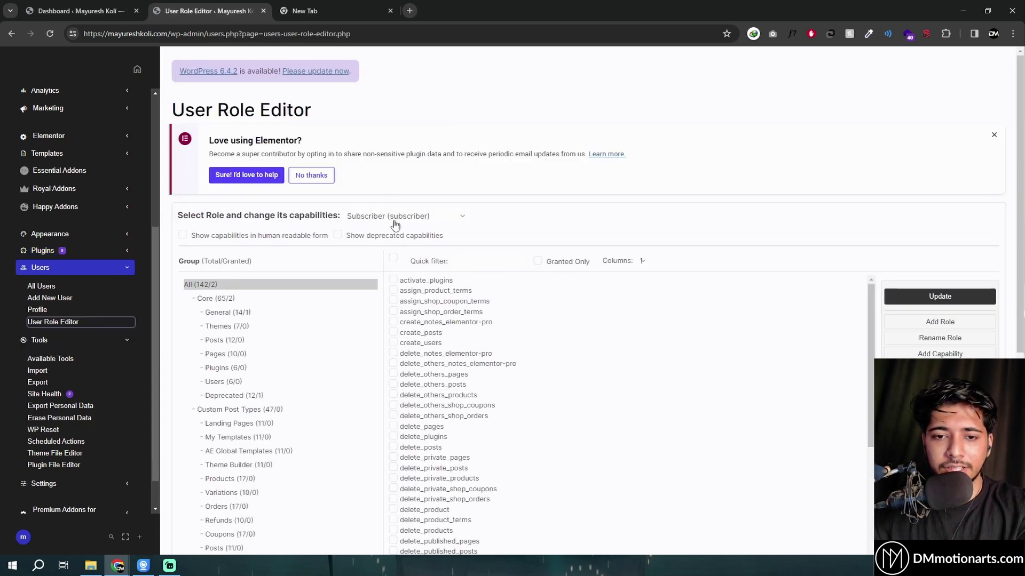
Step: Select the Checking Manager (managertest) role and review which capabilities it is granted
left_click(395, 224)
left_click(388, 296)
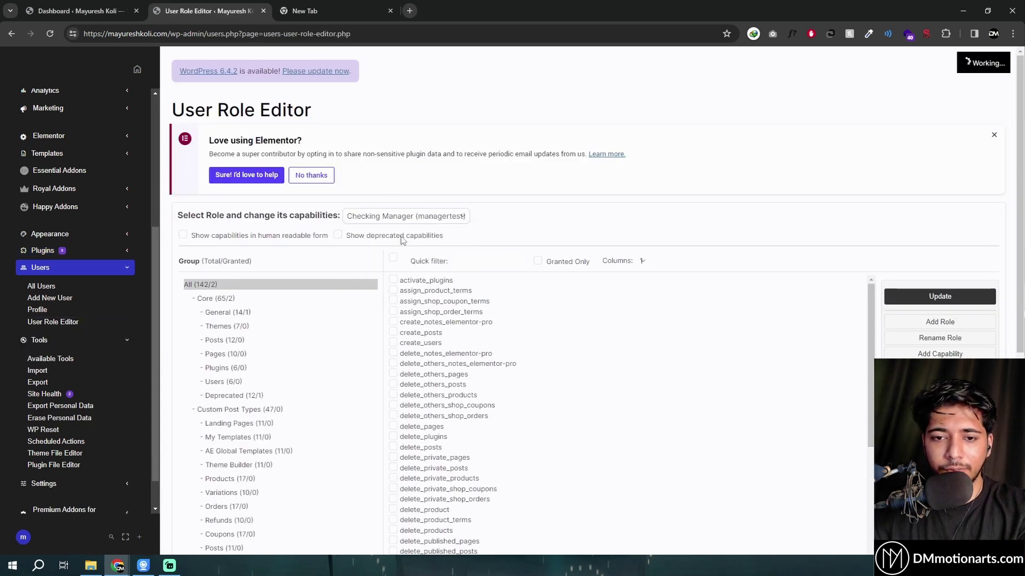
scroll(403, 321, "down", 3)
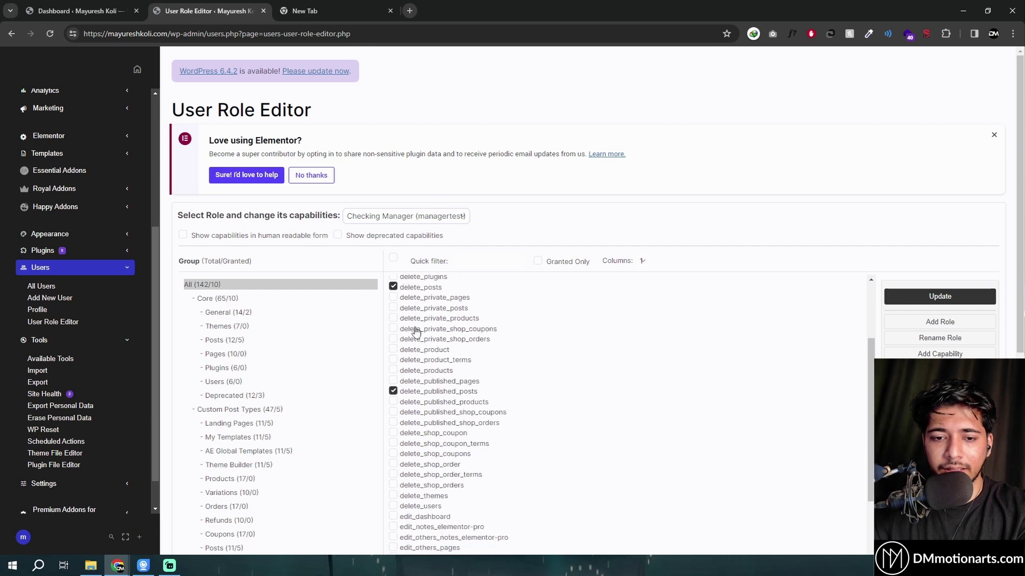
scroll(415, 332, "down", 12)
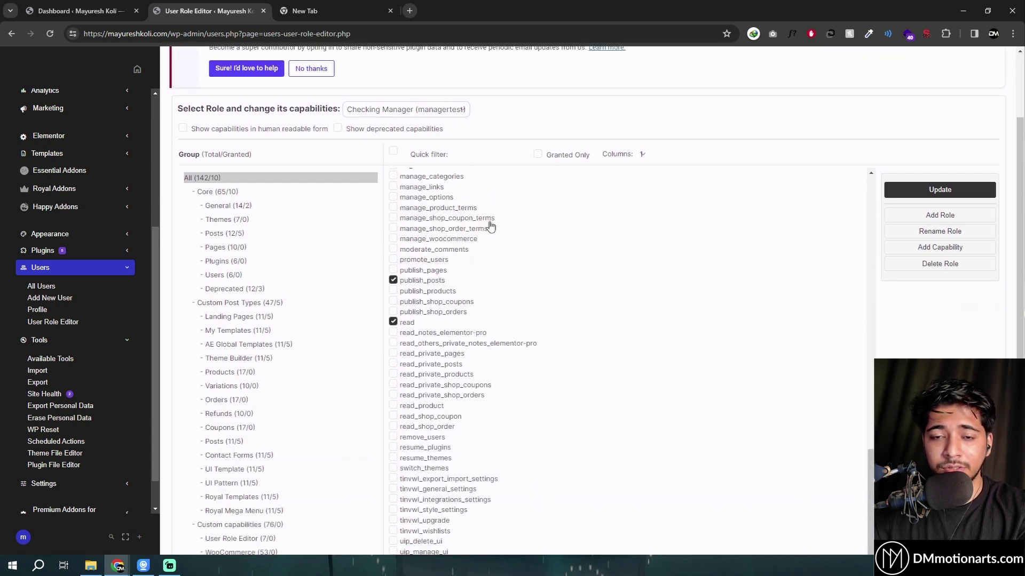
Step: Glance at the test user's dashboard in the incognito window, returning to the Checking Manager capability list
key("alt+Tab")
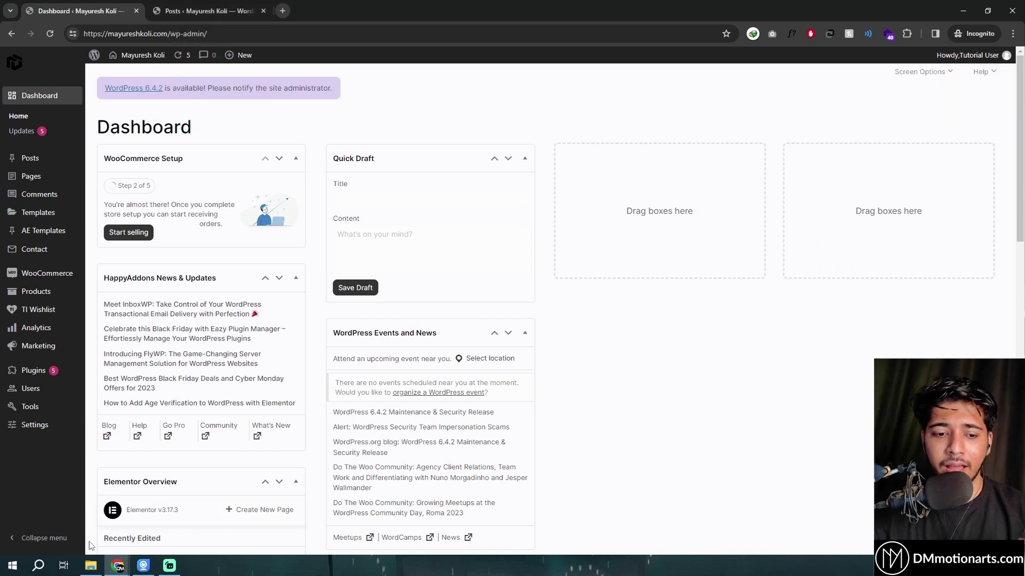
mouse_move(114, 566)
left_click(144, 534)
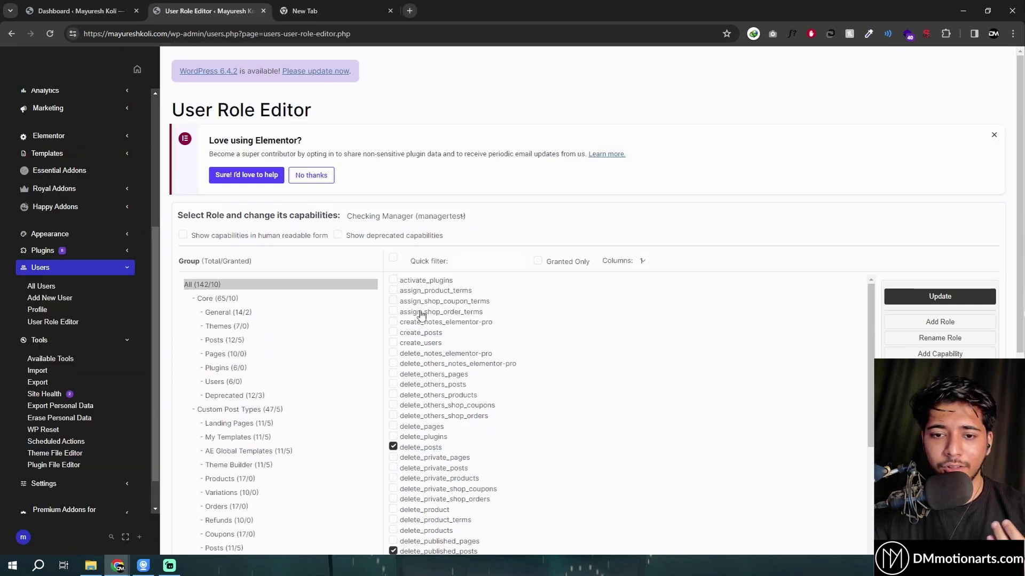
scroll(436, 285, "down", 2)
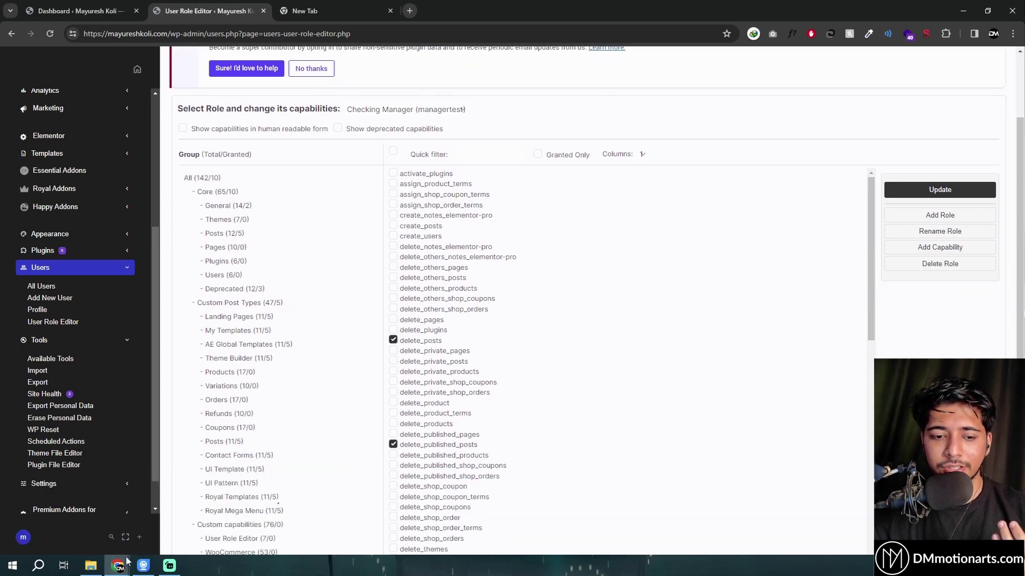
Step: Switch to the incognito window and check the WooCommerce home and Posts list as the test user
mouse_move(118, 565)
left_click(267, 523)
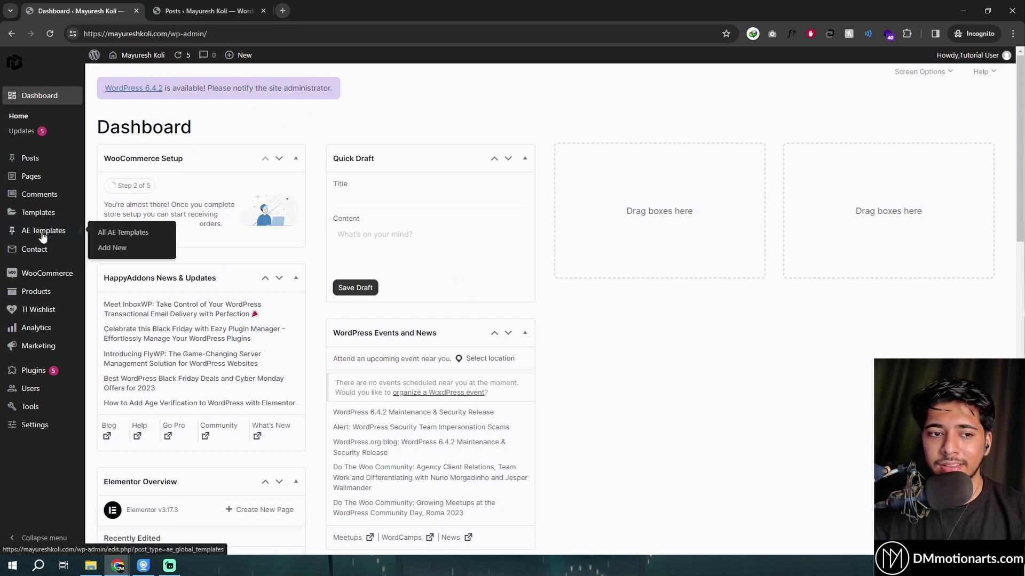
mouse_move(43, 245)
mouse_move(40, 276)
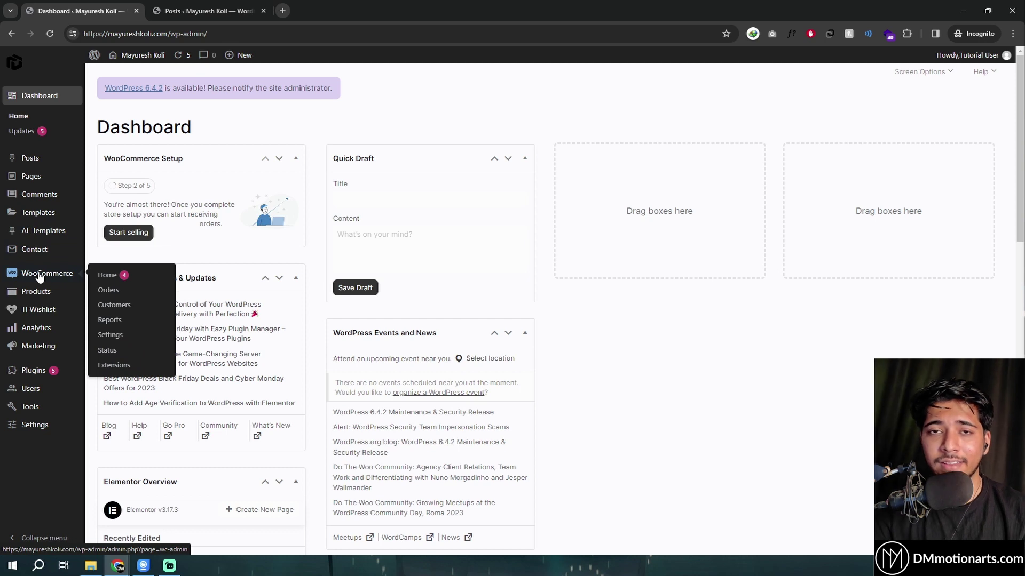
left_click(40, 277)
left_click(209, 11)
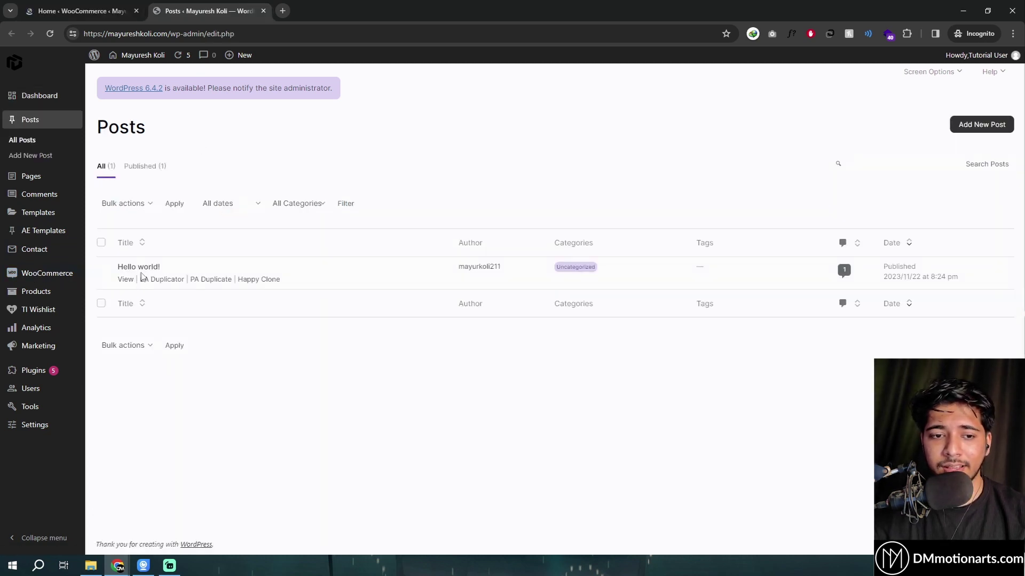
mouse_move(126, 279)
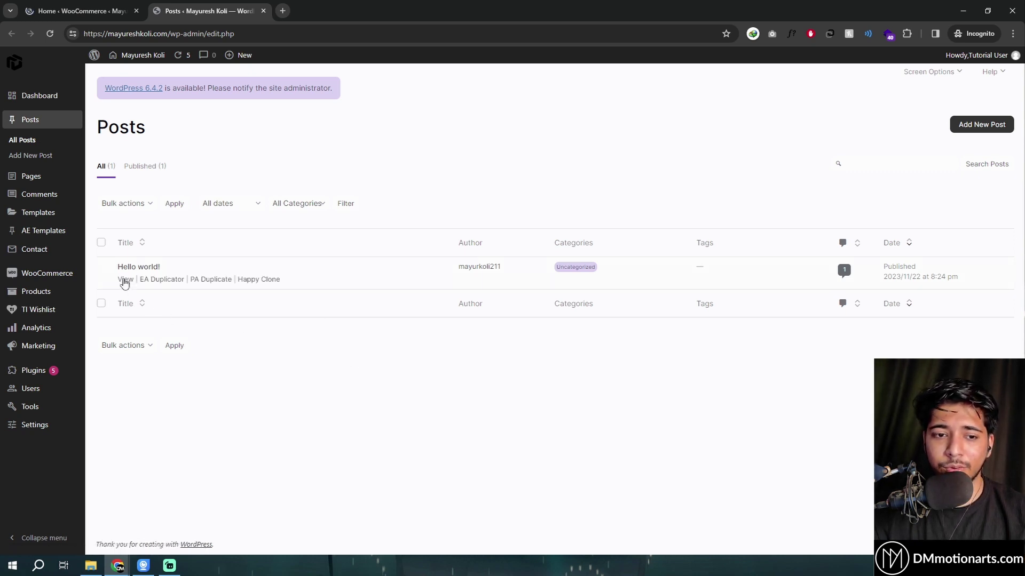
left_click(44, 7)
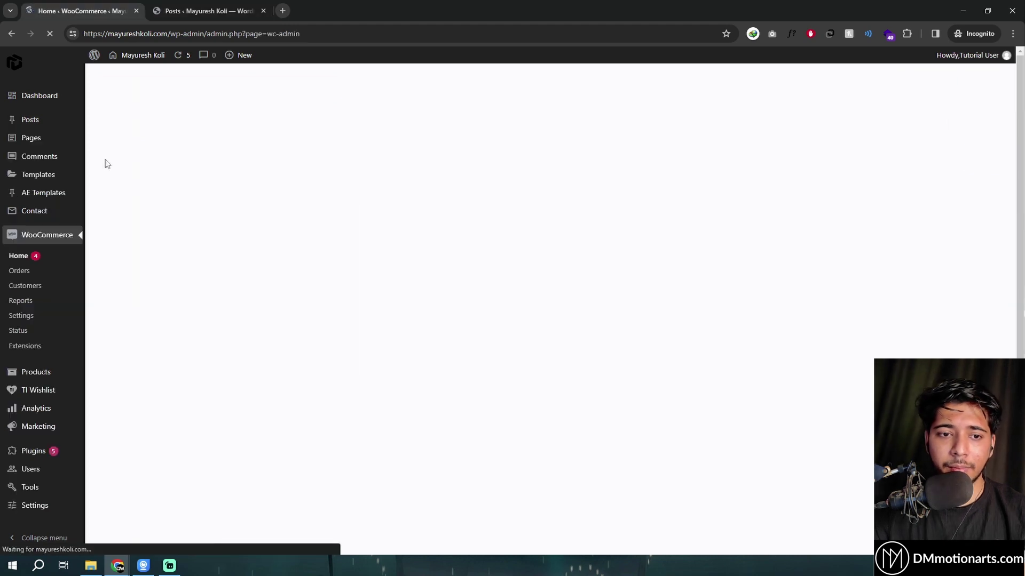
Step: Return to the administrator's browser window and reopen the User Role Editor page
mouse_move(118, 565)
left_click(176, 520)
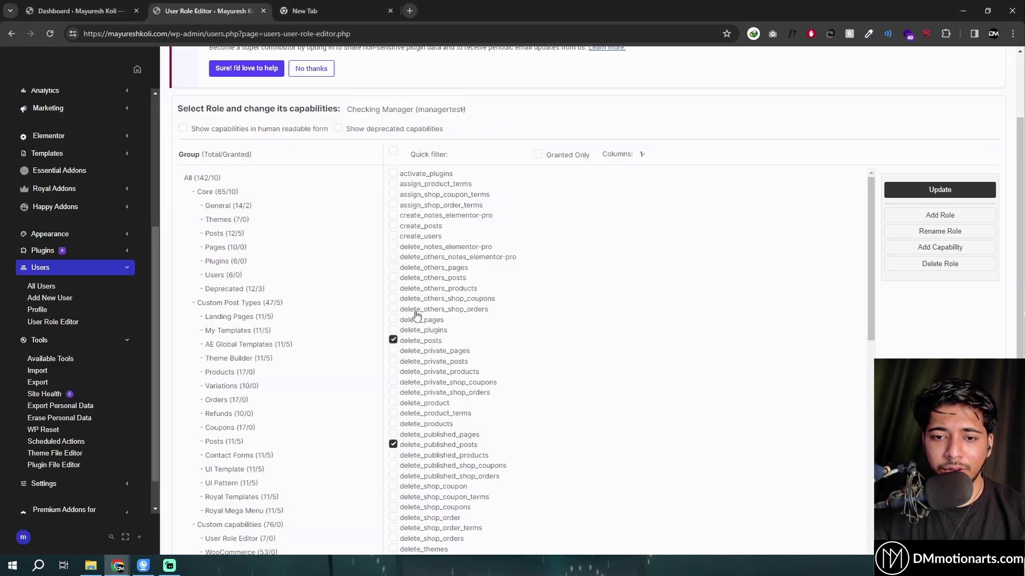
scroll(63, 328, "up", 2)
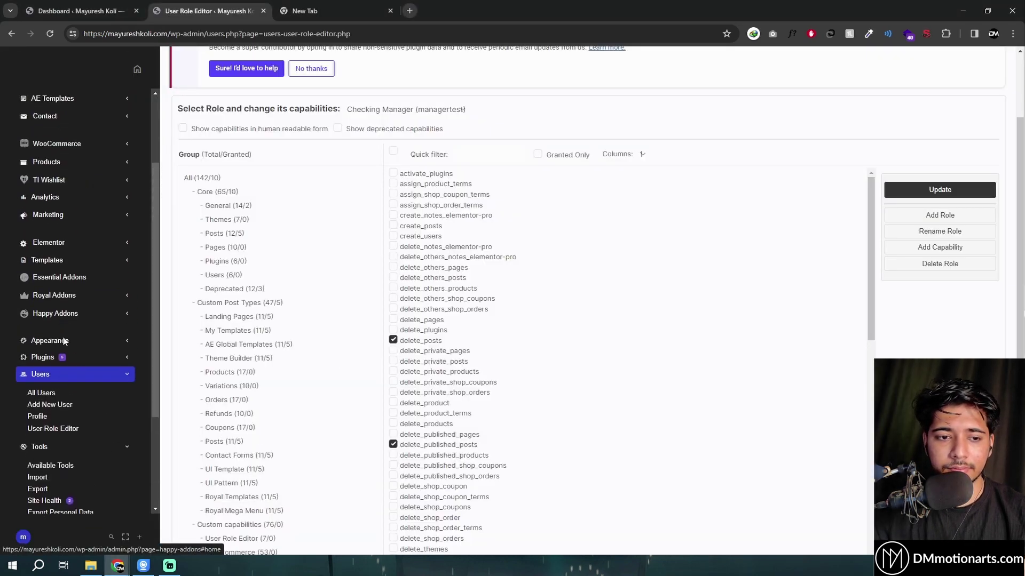
left_click(82, 430)
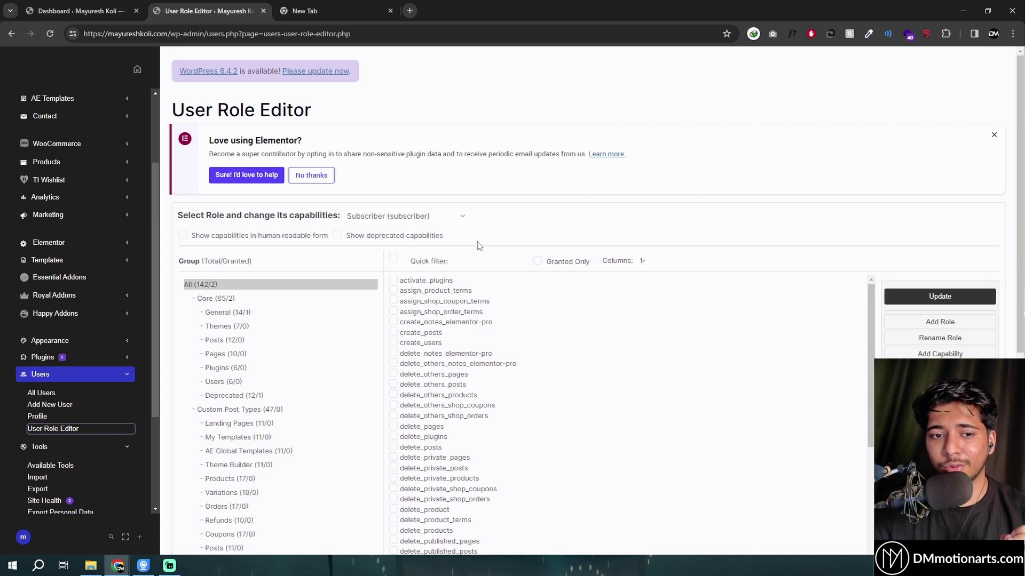
Step: Open the User Role Editor options page from the site settings
scroll(48, 433, "down", 3)
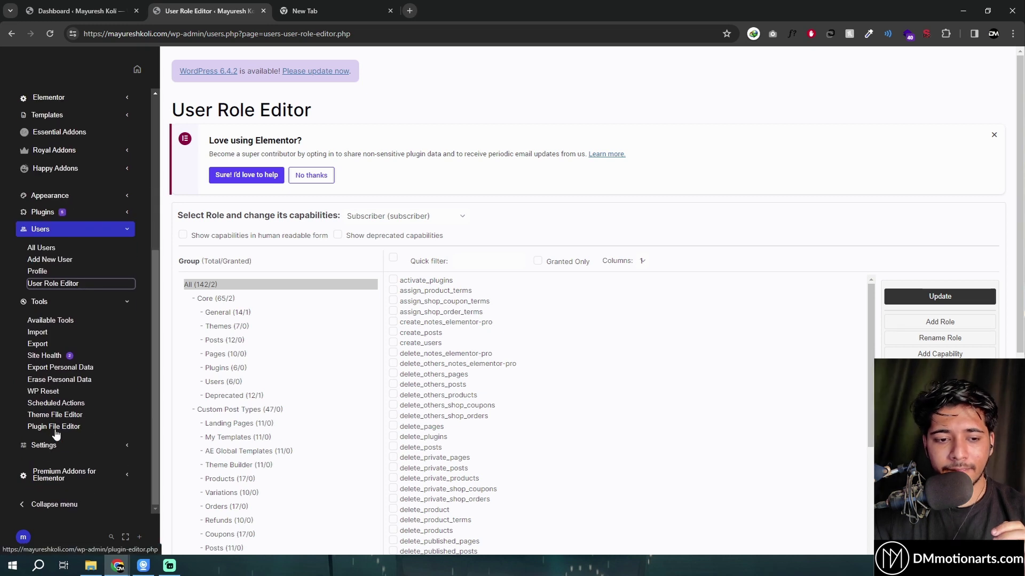
left_click(50, 444)
scroll(105, 404, "down", 3)
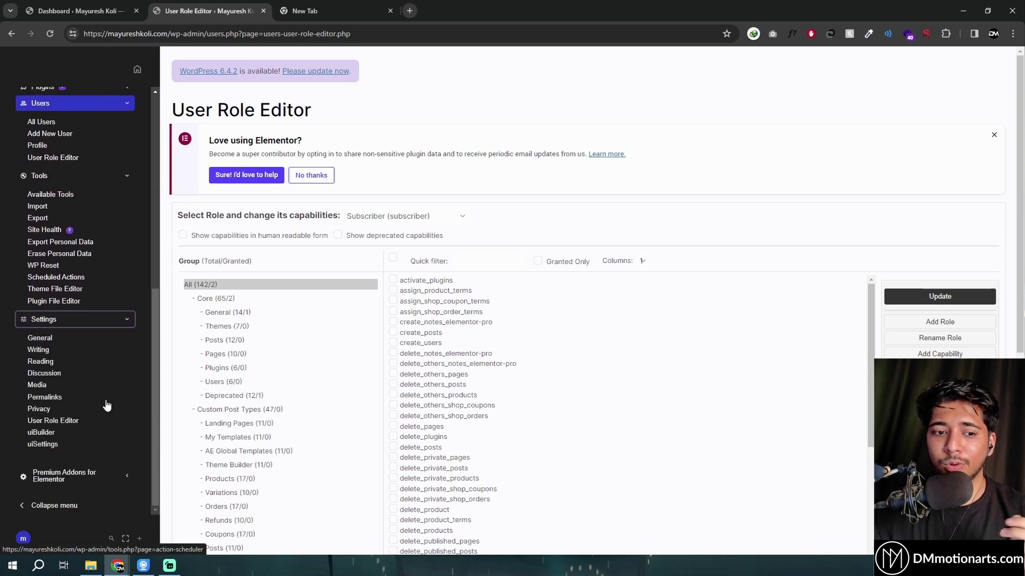
left_click(72, 421)
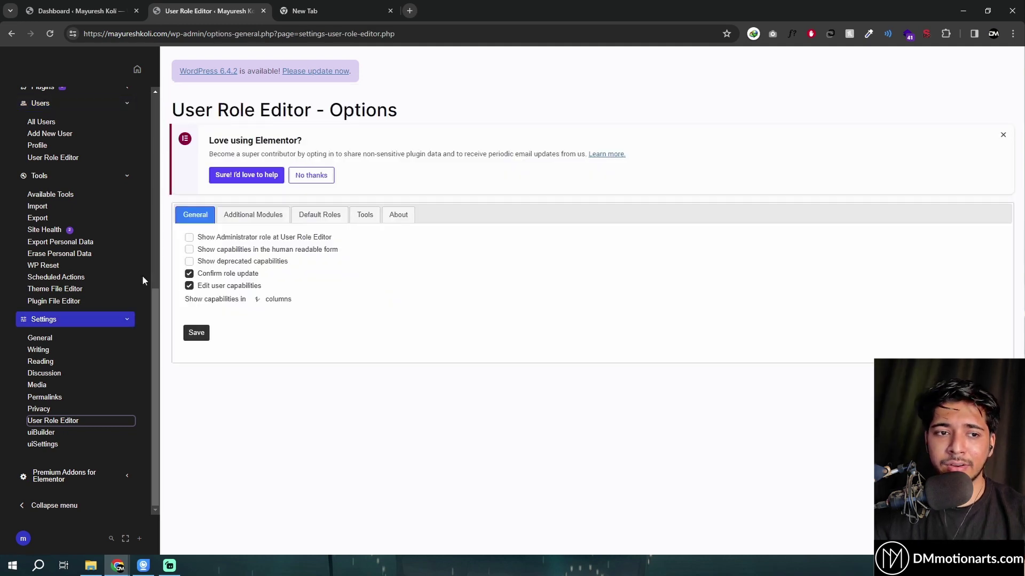
Step: Return to the WordPress Dashboard home page
scroll(143, 280, "up", 7)
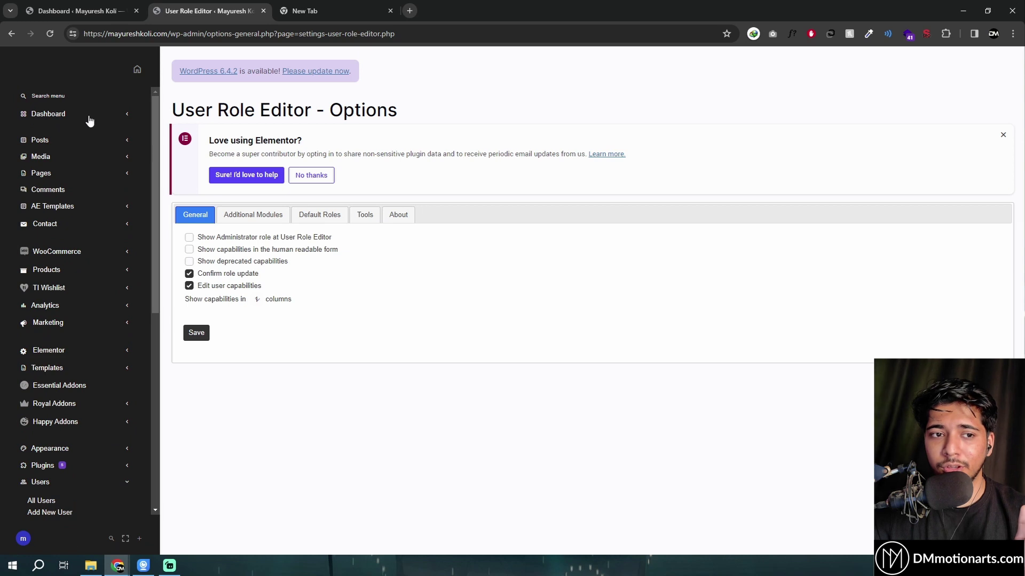
left_click(90, 117)
left_click(52, 133)
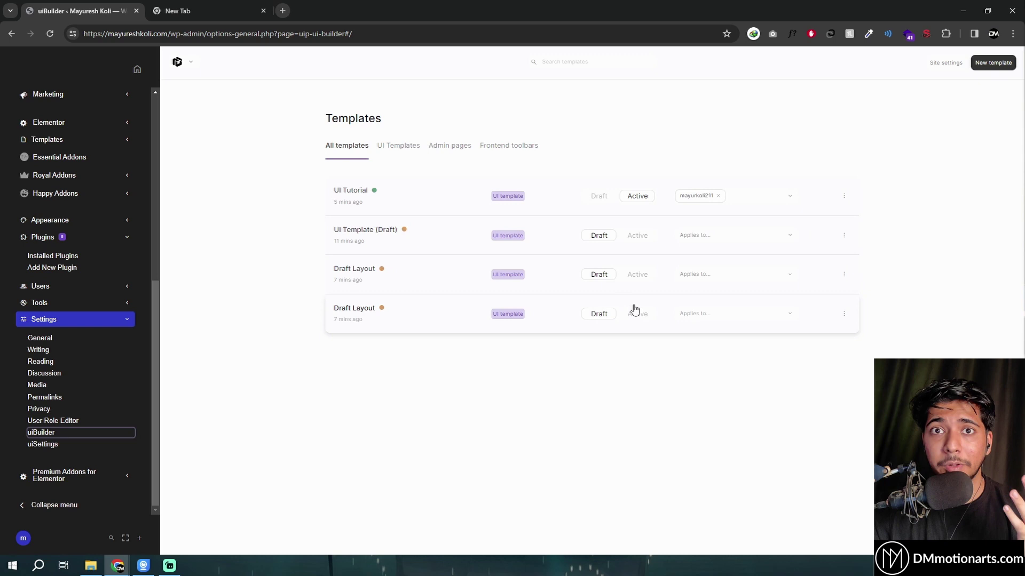
Step: Activate the first listed Draft Layout template, set UI Tutorial to Draft, and apply the Draft Layout to the administrator's user account
left_click(639, 275)
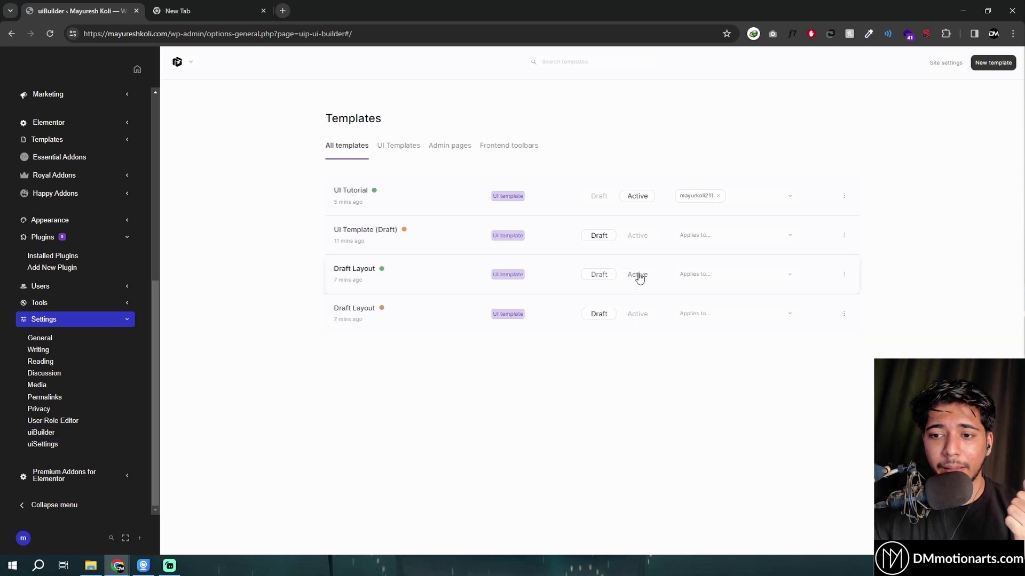
left_click(602, 196)
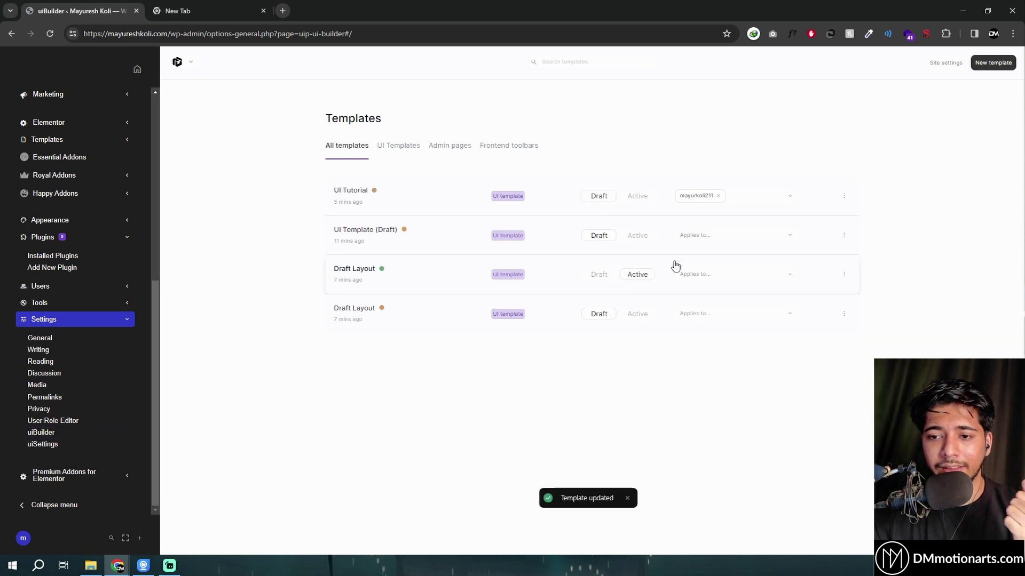
left_click(693, 274)
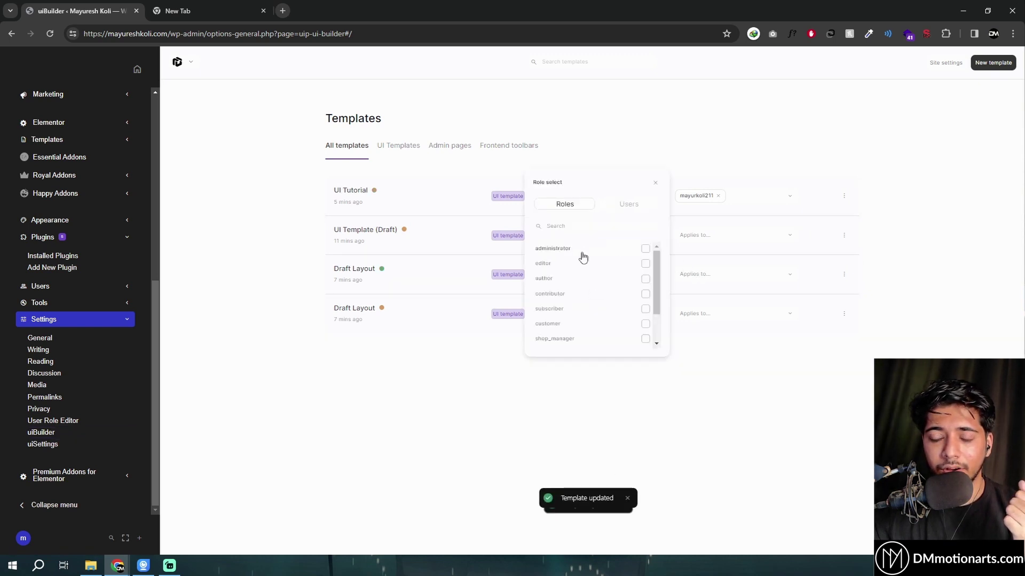
left_click(627, 206)
left_click(573, 248)
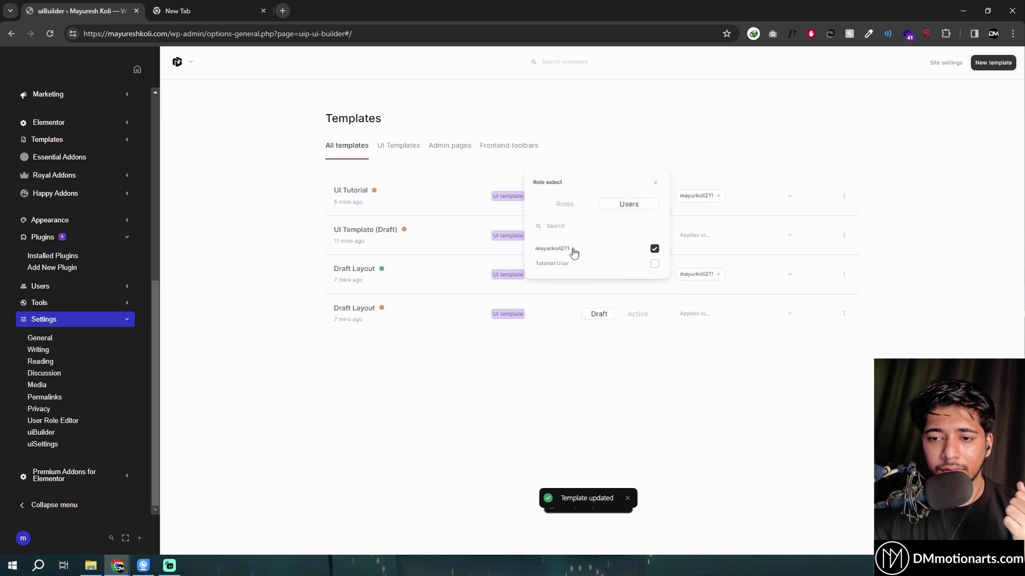
left_click(251, 203)
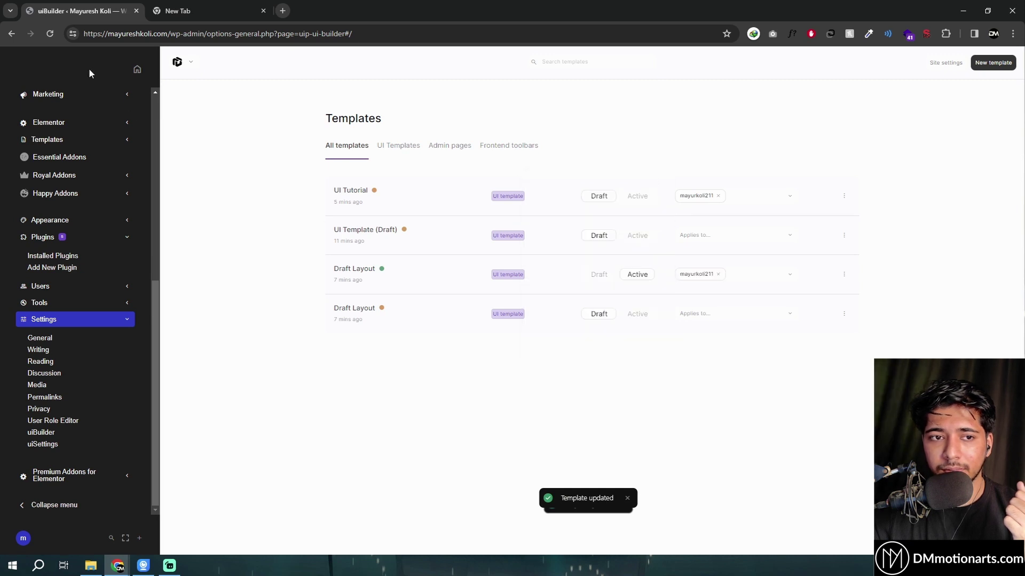
Step: Go to the Dashboard home page and reload it to view the newly activated template
scroll(52, 120, "up", 6)
left_click(48, 134)
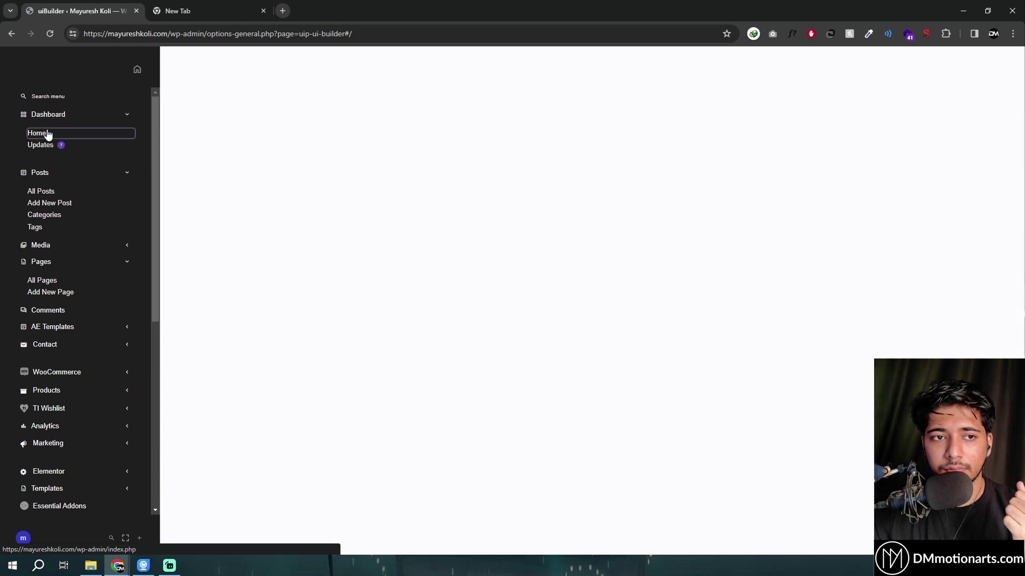
left_click(50, 34)
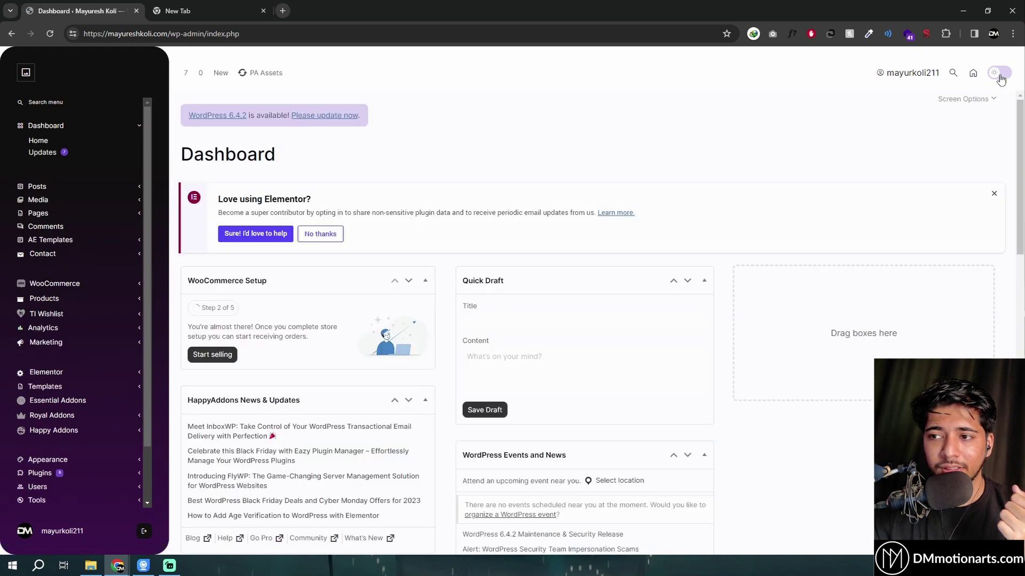
Step: Switch the dashboard between dark and light mode several times, ending in light mode
left_click(999, 76)
left_click(1000, 76)
left_click(999, 73)
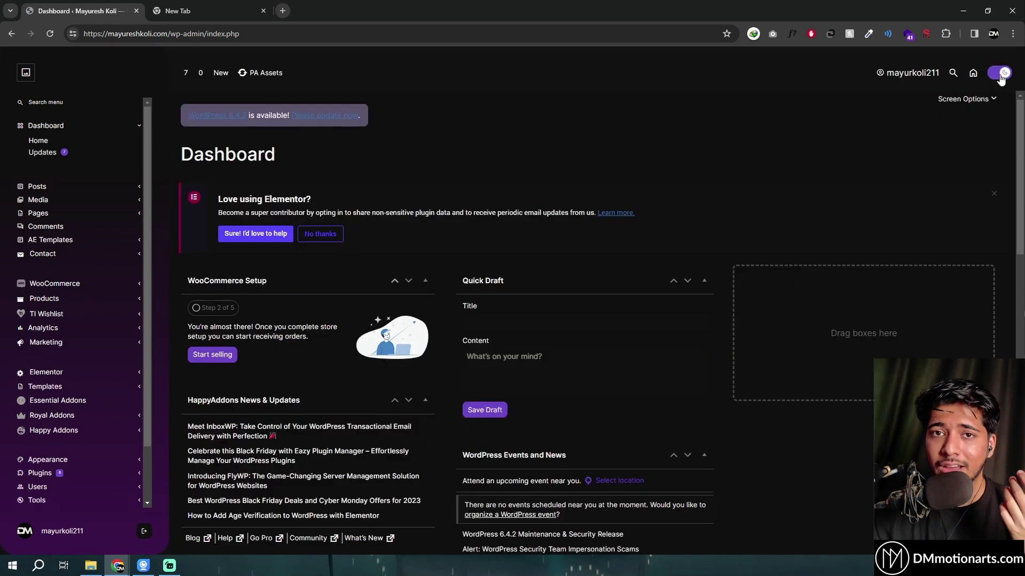
left_click(999, 73)
left_click(999, 73)
left_click(999, 73)
left_click(1000, 73)
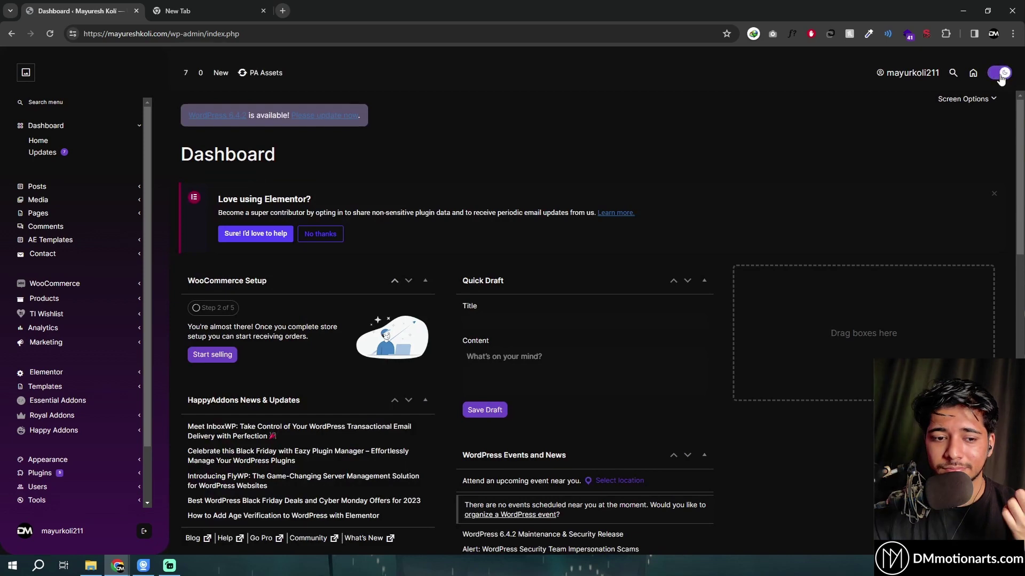
left_click(999, 73)
left_click(1000, 73)
left_click(1000, 73)
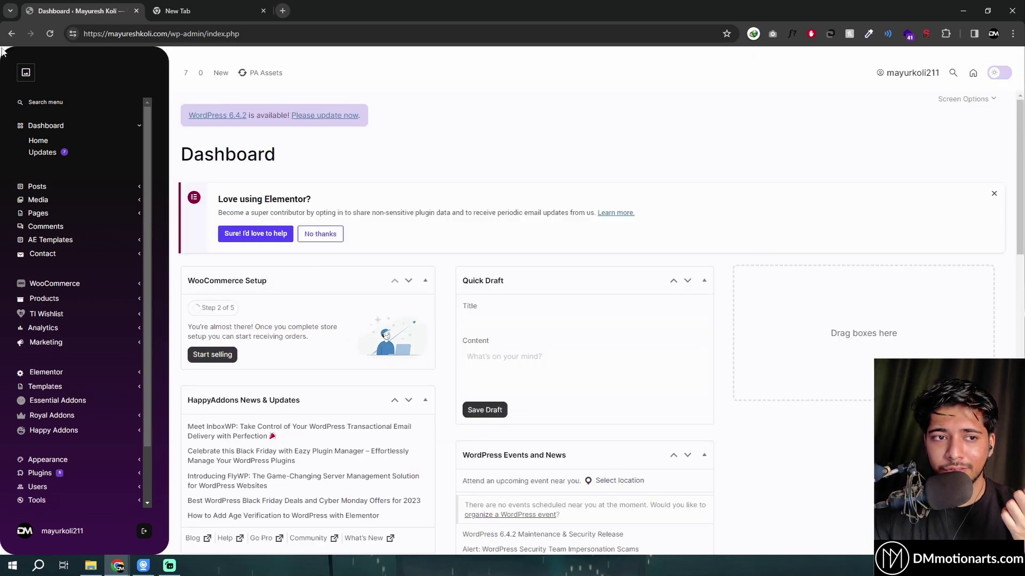
Step: Return to the uiBuilder templates list and open the account dropdown in the admin toolbar
scroll(60, 268, "down", 2)
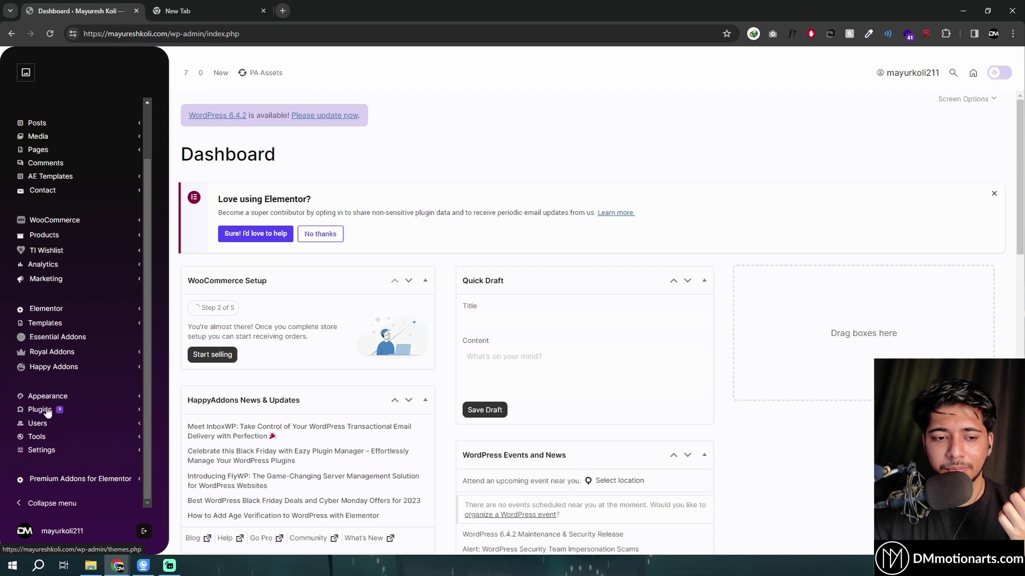
left_click(41, 450)
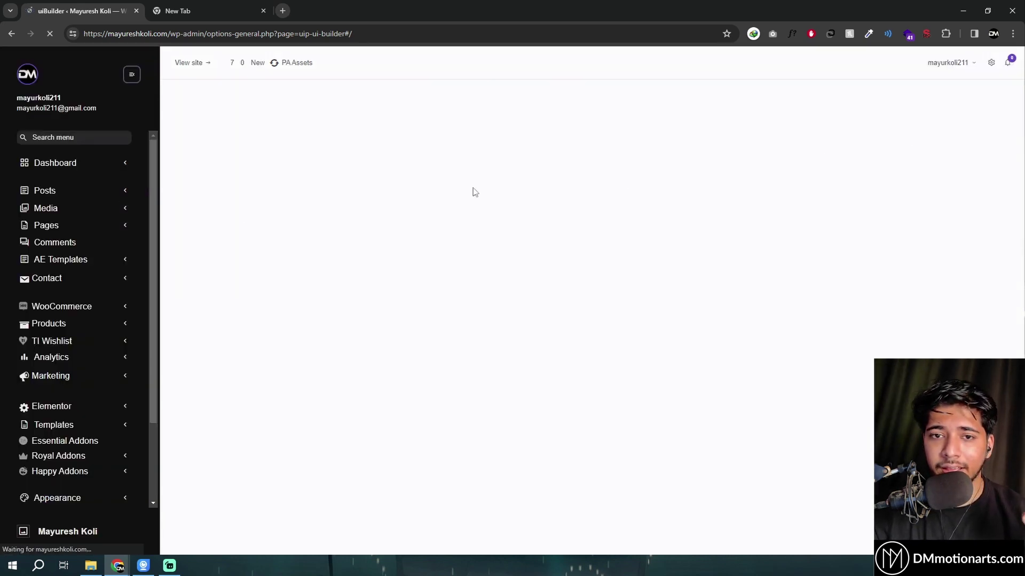
left_click(963, 67)
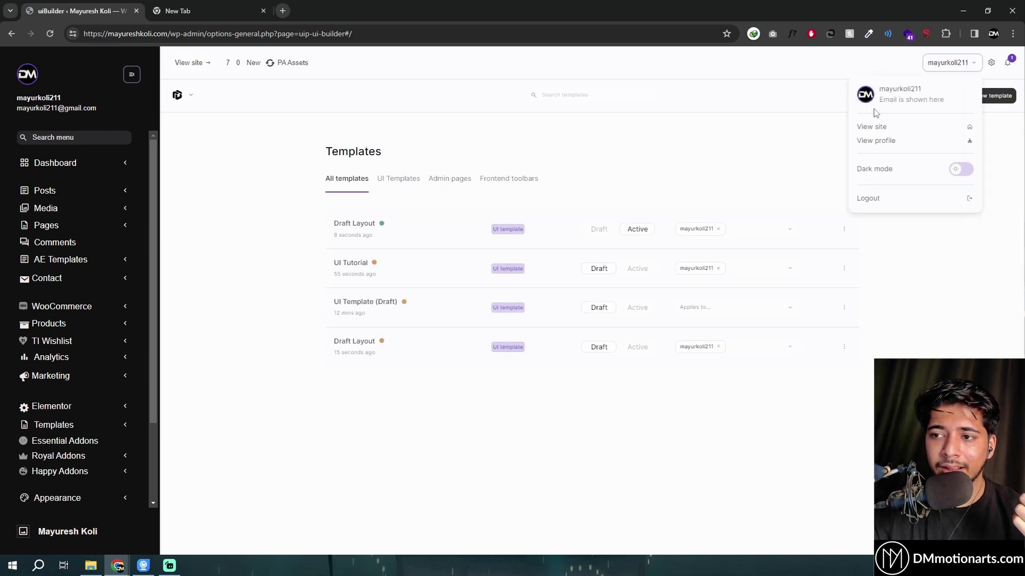
Step: Examine the "Email is shown here" placeholder in the account dropdown and try the dark mode switch on and off
left_click_drag(883, 100, 944, 109)
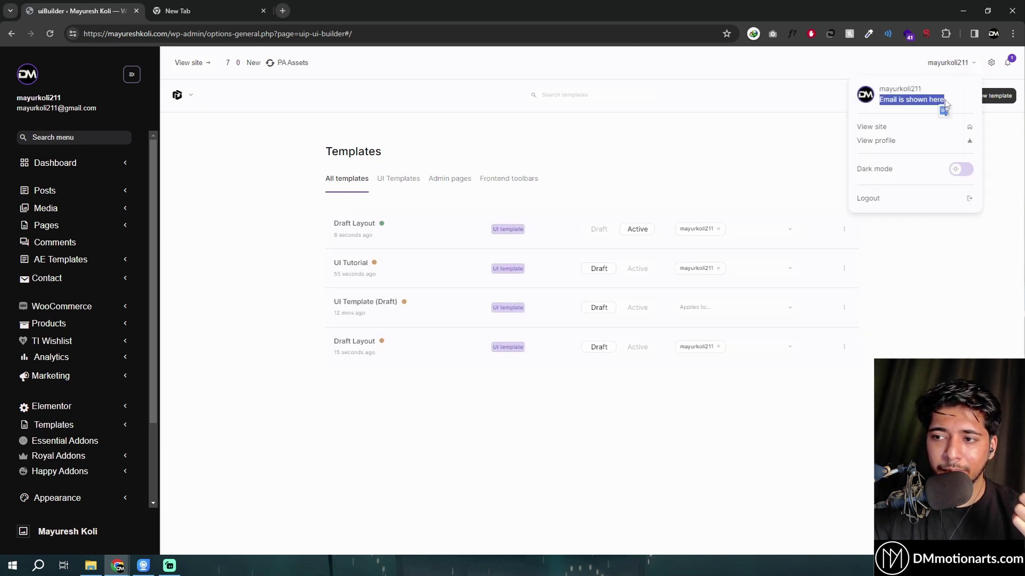
left_click(936, 100)
triple_click(936, 99)
left_click(887, 101)
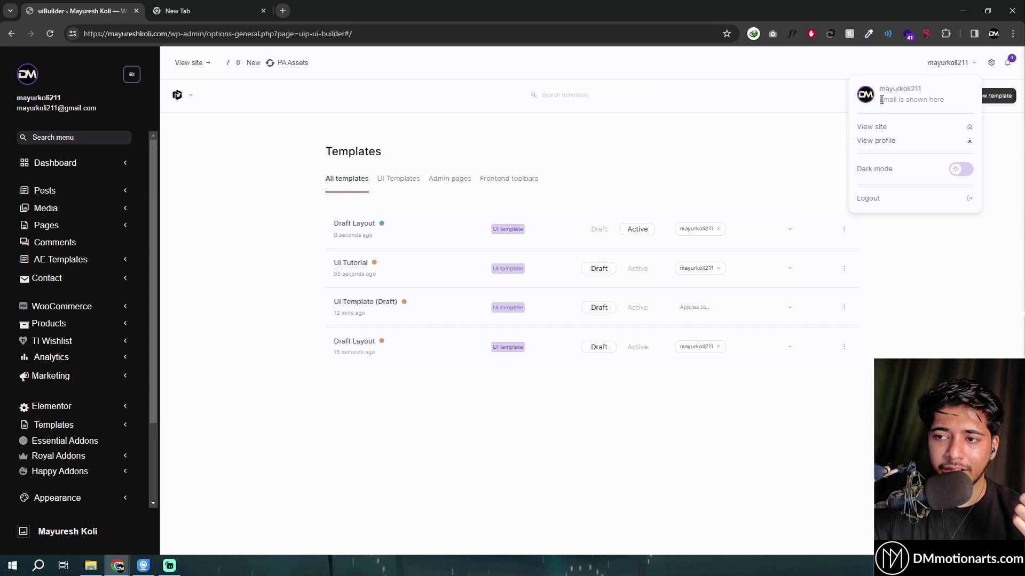
left_click_drag(881, 100, 946, 102)
triple_click(929, 101)
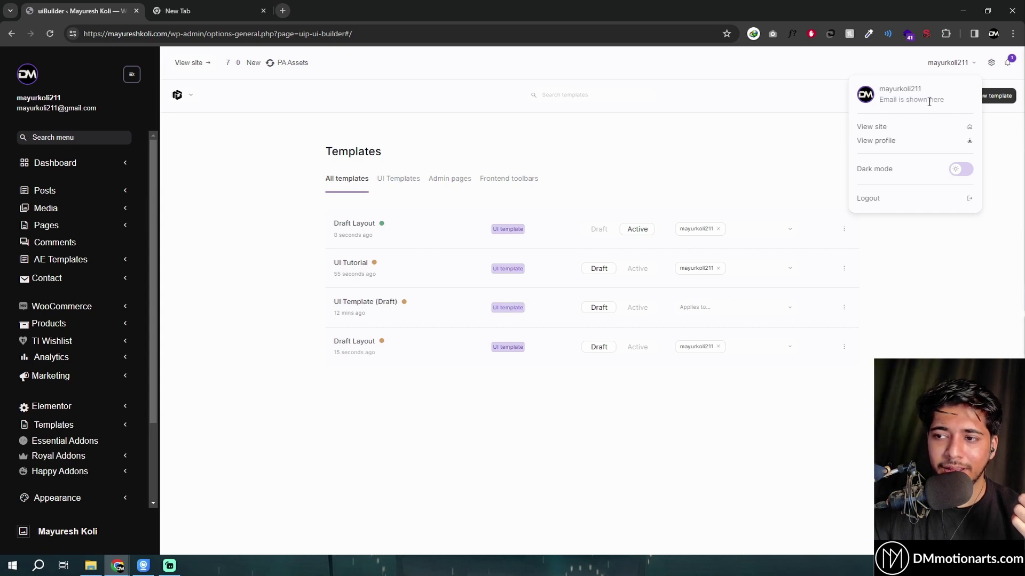
left_click(882, 103)
left_click_drag(881, 102, 923, 102)
left_click(882, 102)
left_click(923, 102)
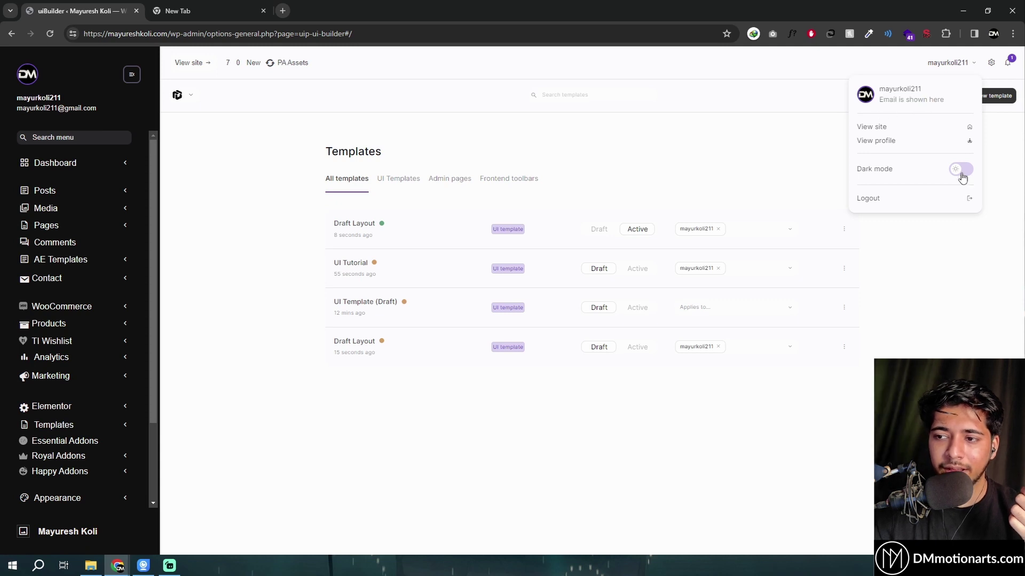
left_click(963, 177)
left_click(963, 177)
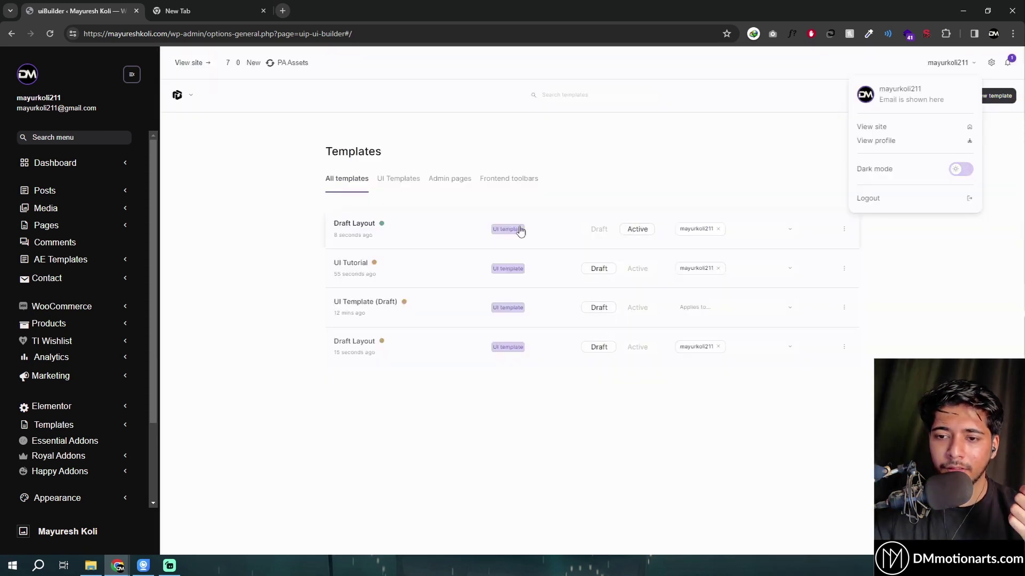
Step: Open the active Draft Layout template in the builder and show the toolbar's username dropdown in the layer tree
left_click(454, 232)
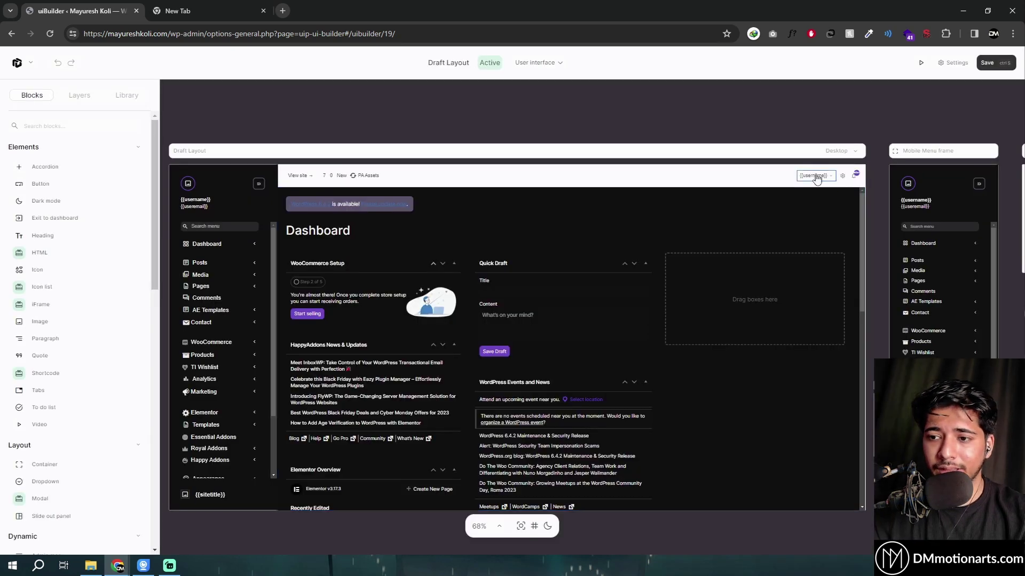
left_click(816, 178)
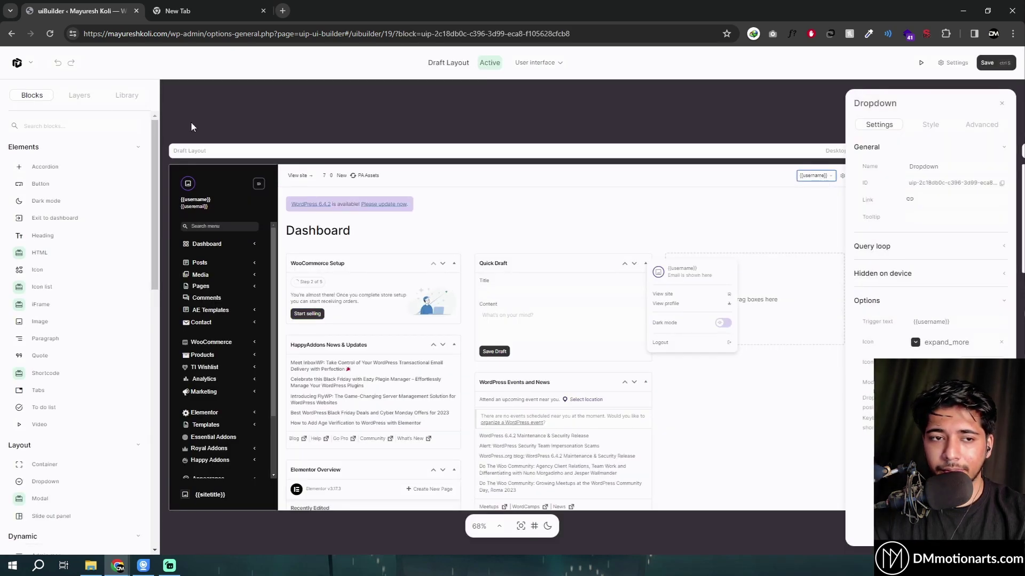
left_click(85, 97)
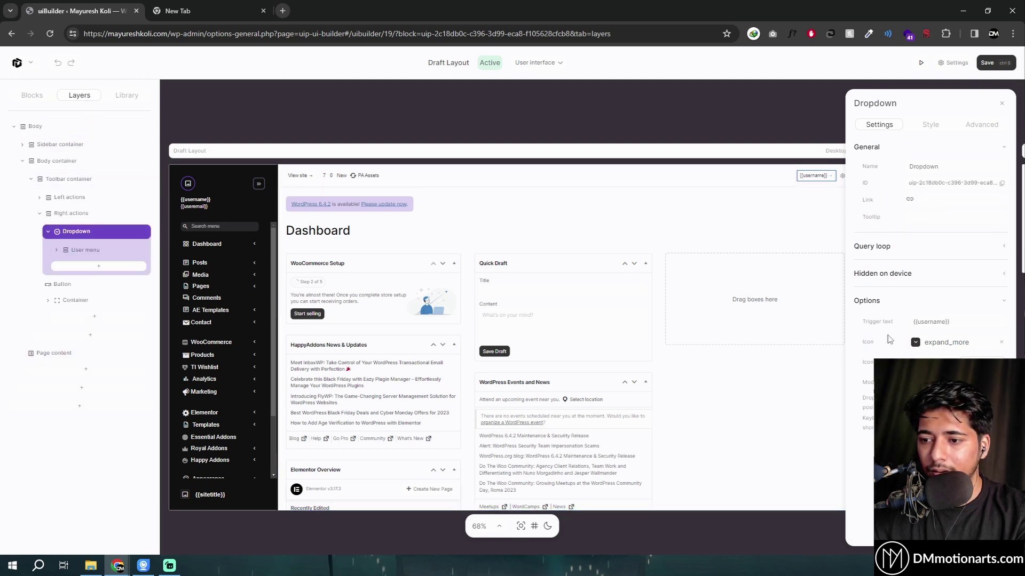
Step: Inspect the trigger text in the username dropdown's options
left_click(954, 323)
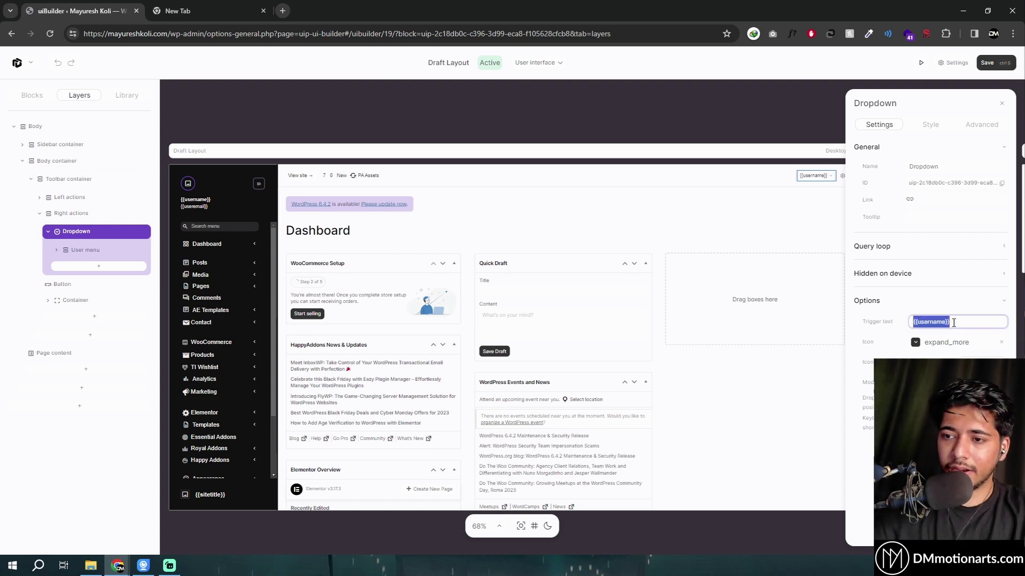
left_click_drag(917, 322, 955, 321)
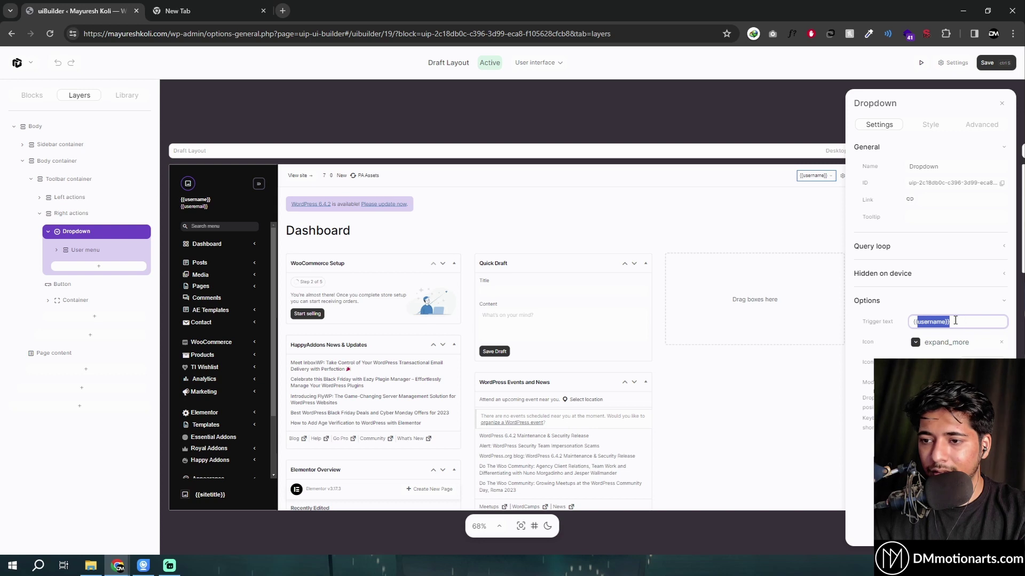
left_click(955, 320)
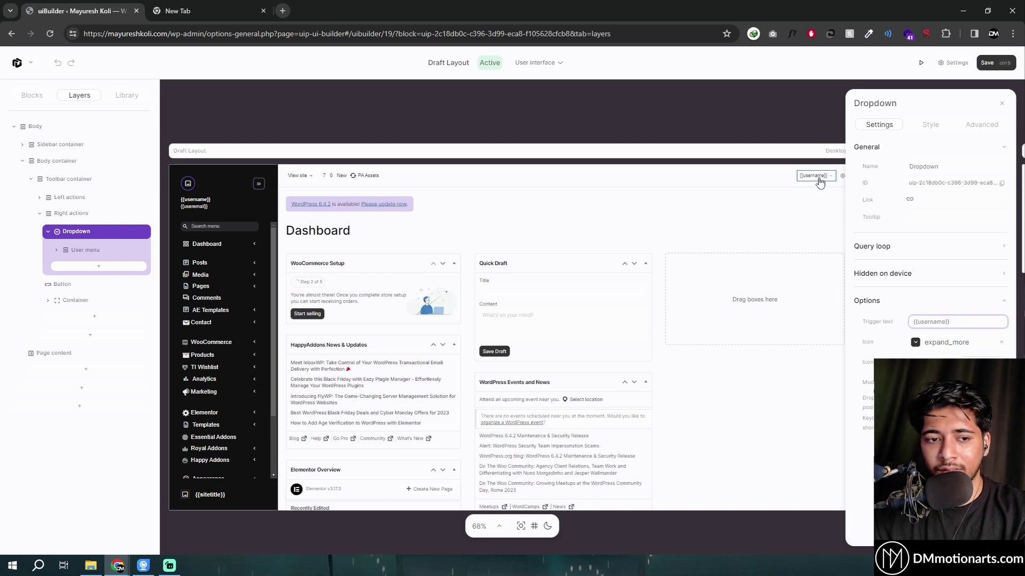
Step: Expand the dropdown's User menu and User info layers and select the heading containing "Email is shown here"
left_click(85, 250)
left_click(91, 268)
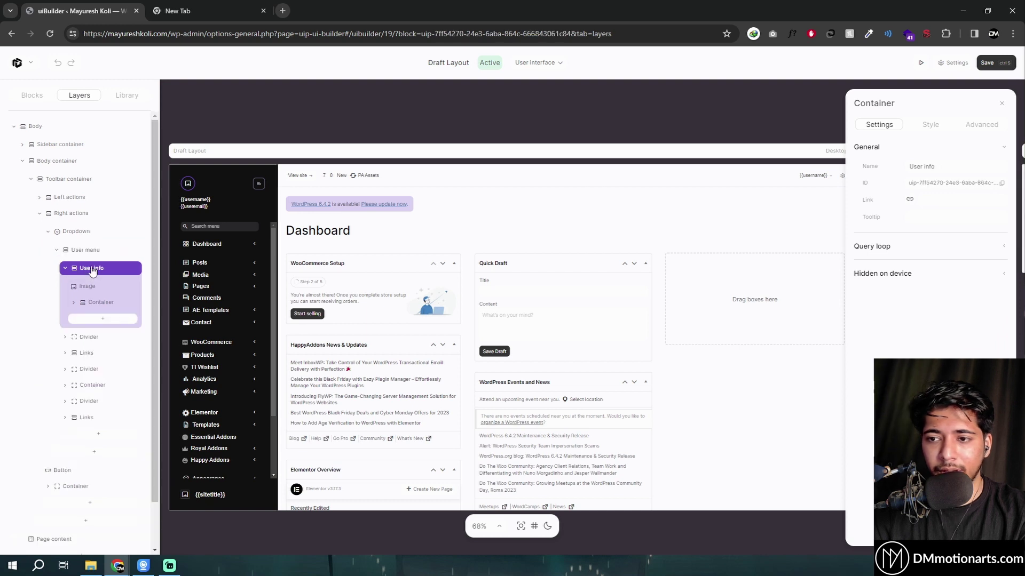
left_click(85, 250)
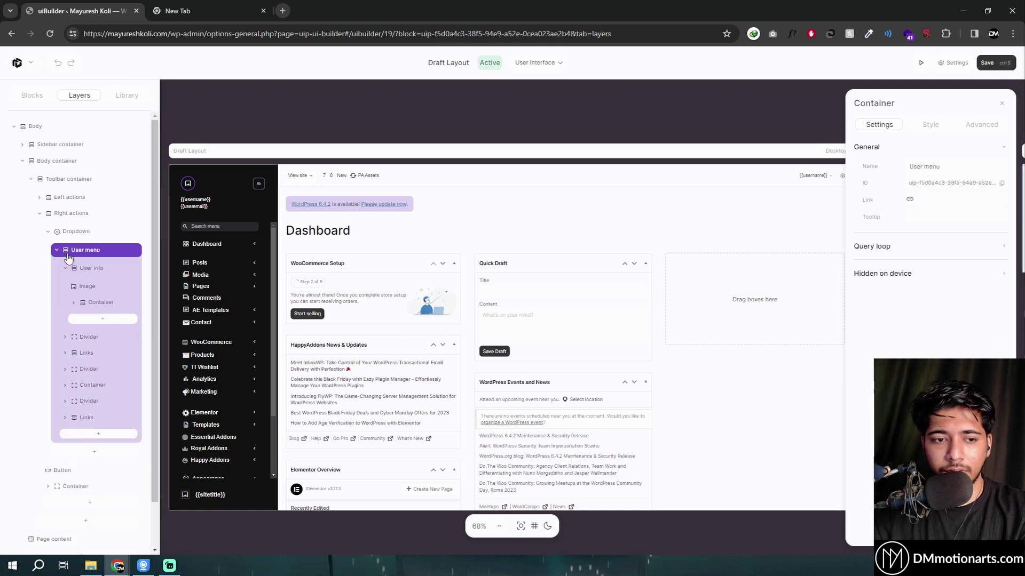
left_click(826, 176)
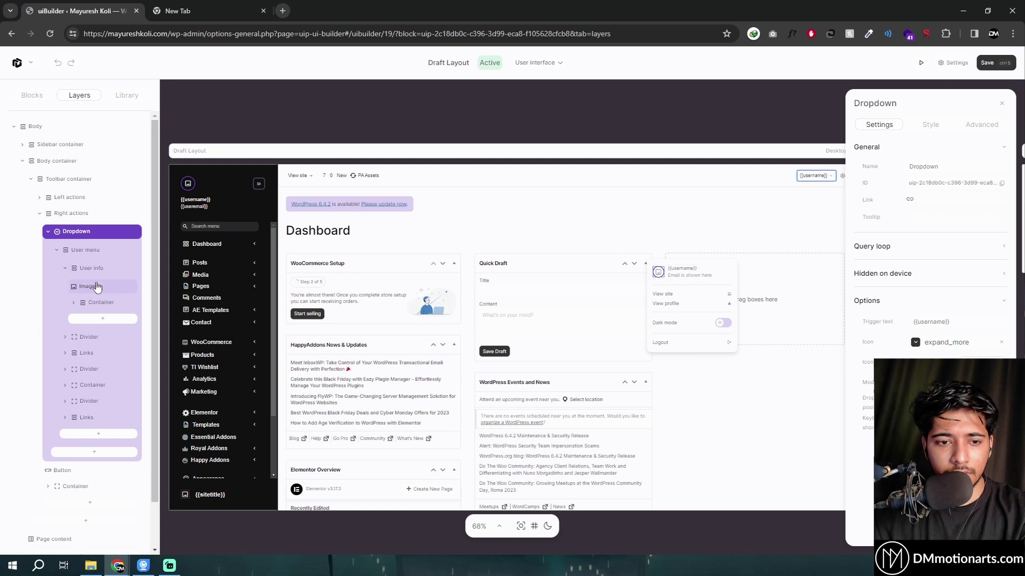
left_click(101, 303)
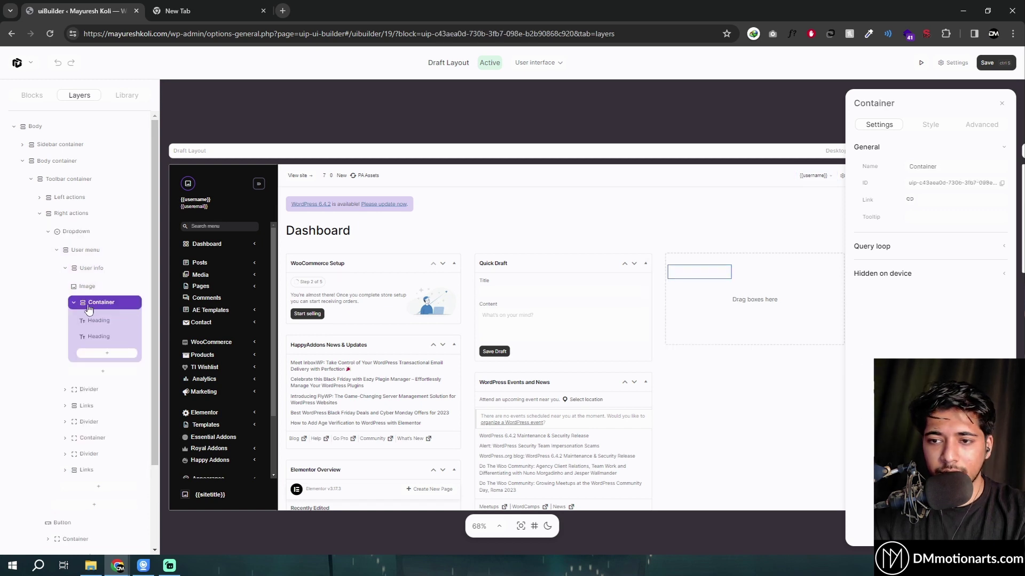
left_click(99, 322)
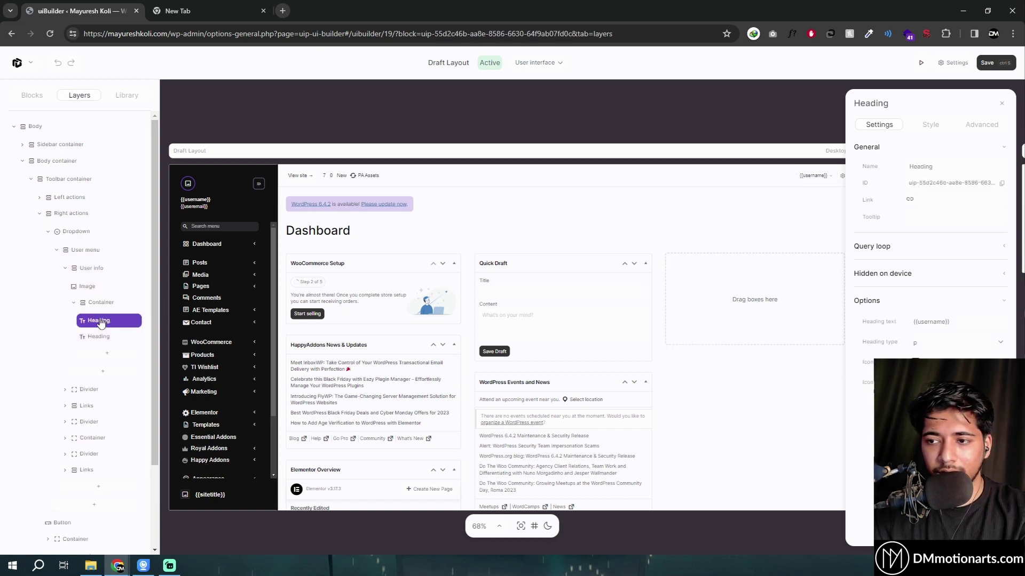
left_click(99, 337)
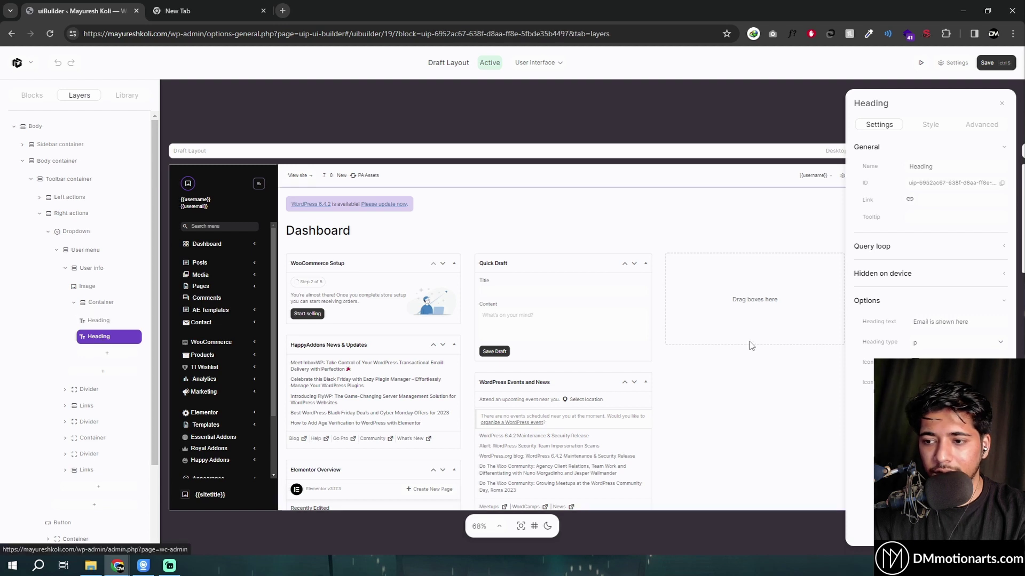
Step: Replace the selected heading's text with the User email dynamic text value and preview it in the username dropdown
triple_click(931, 323)
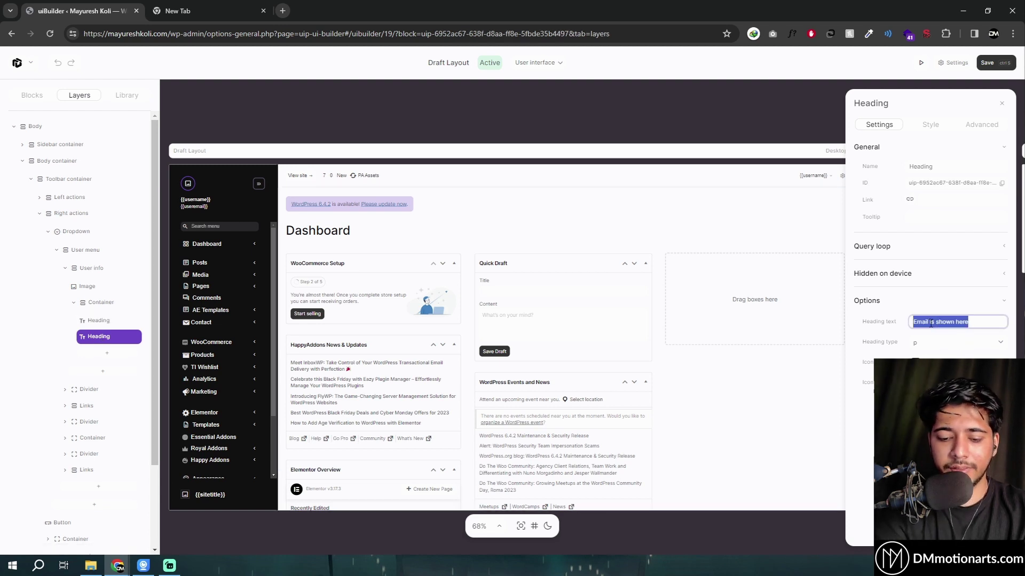
type("{{")
key("BackSpace")
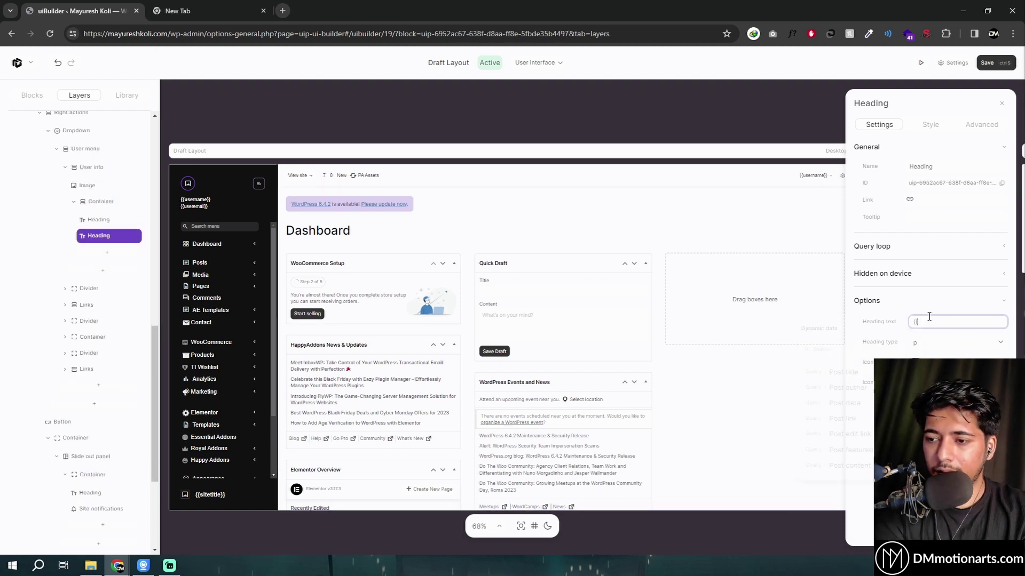
type("{")
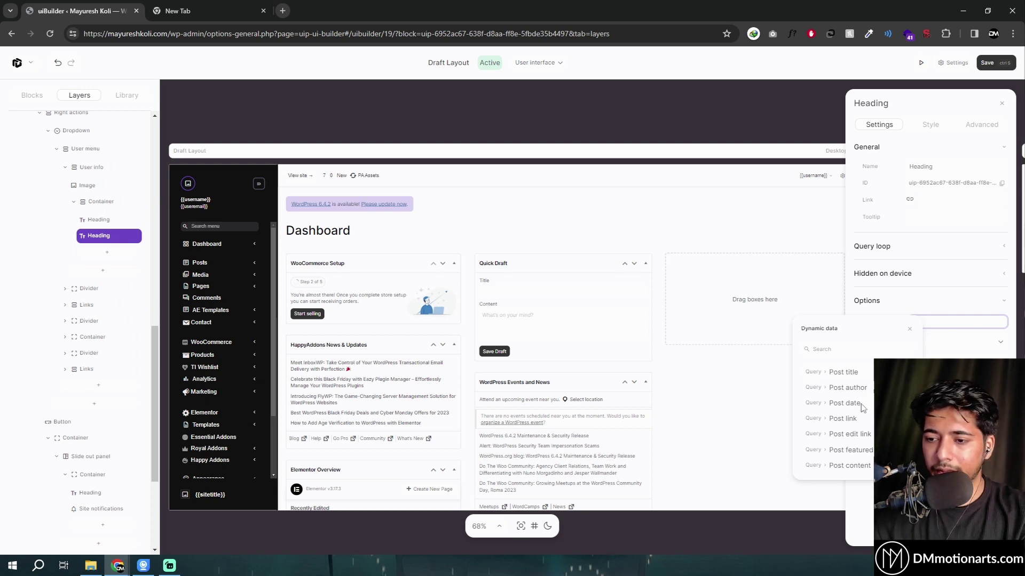
left_click(844, 350)
type("email")
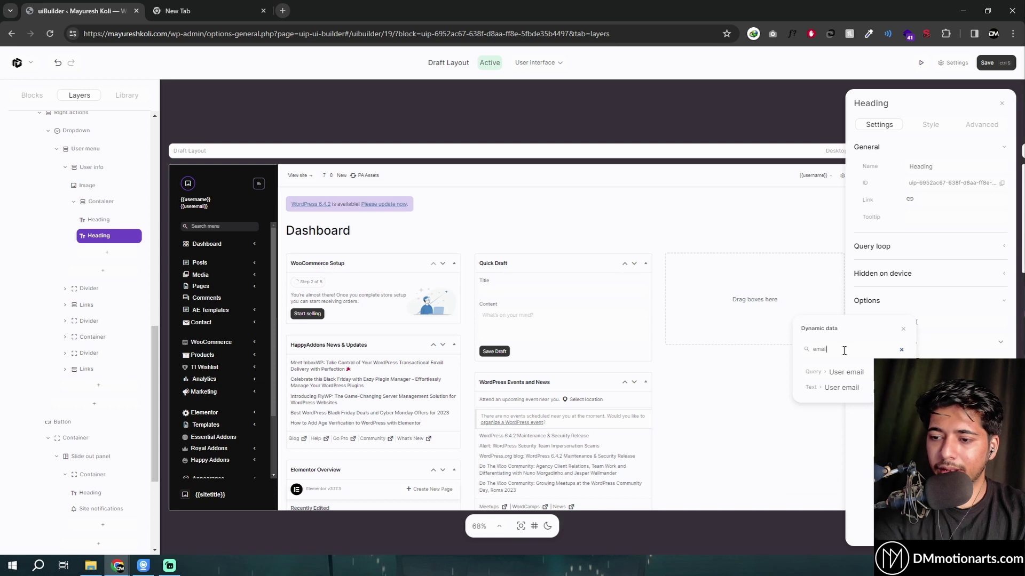
left_click(846, 388)
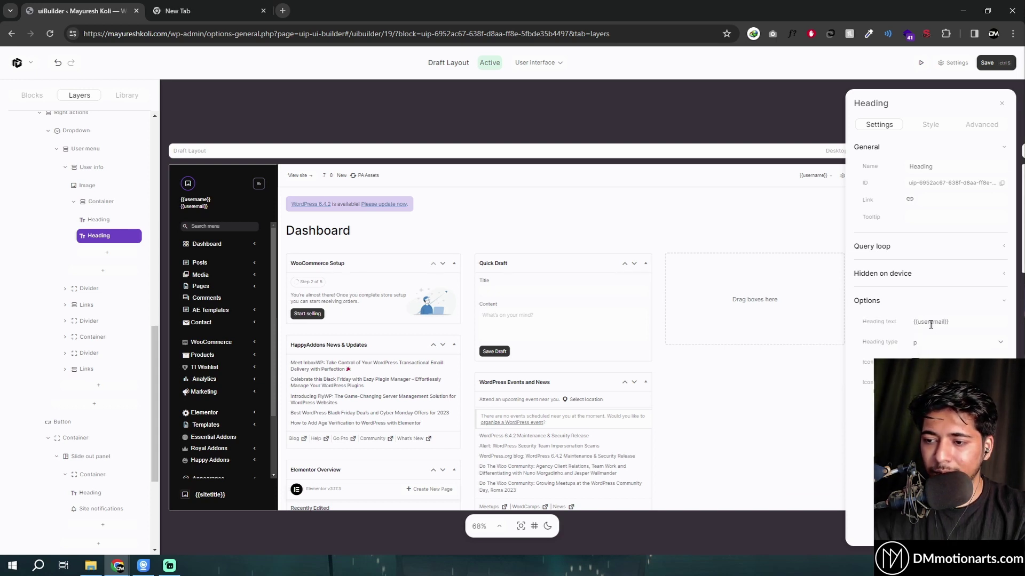
left_click(957, 322)
left_click(827, 178)
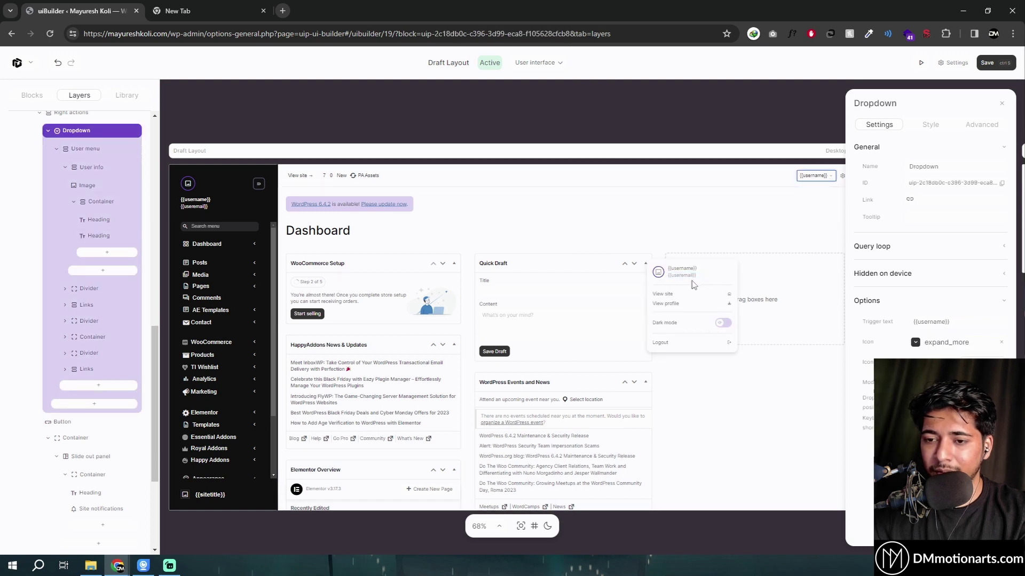
Step: Select the dropdown's Dark mode switch and try the builder's dark theme, returning it to light
left_click(722, 324)
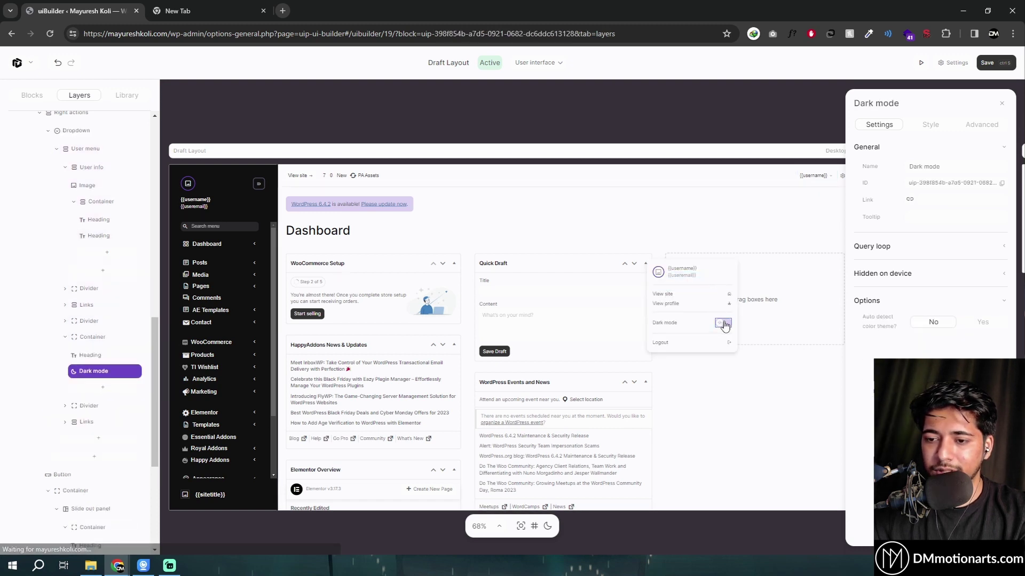
left_click(547, 527)
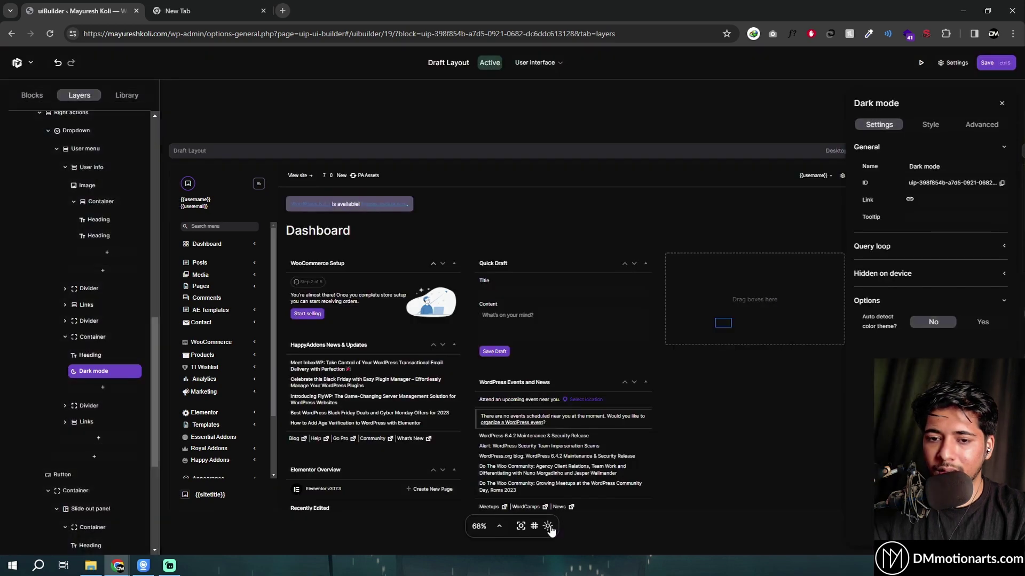
left_click(550, 528)
left_click(550, 528)
left_click(549, 528)
left_click(549, 528)
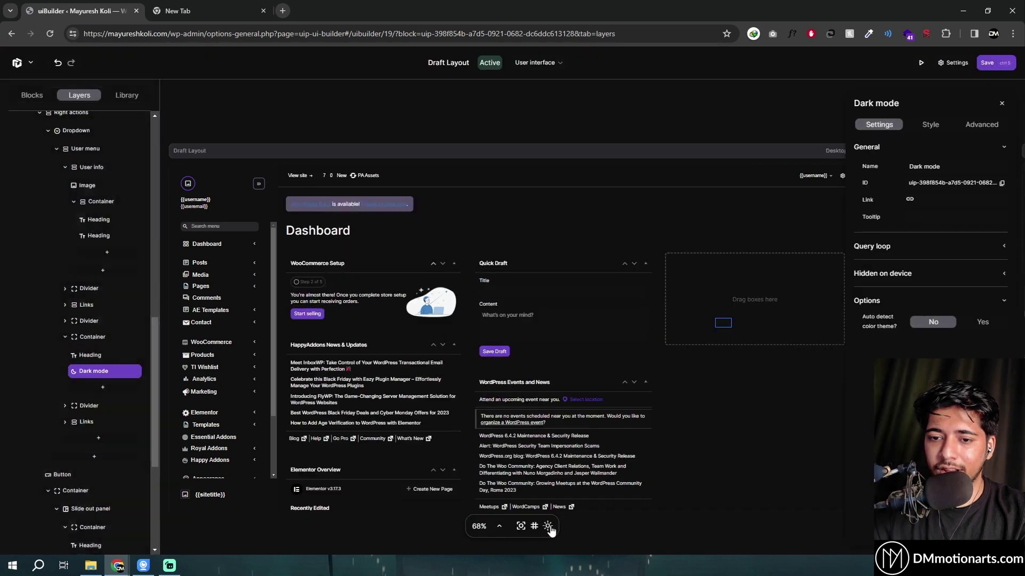
left_click(548, 526)
scroll(361, 350, "up", 4)
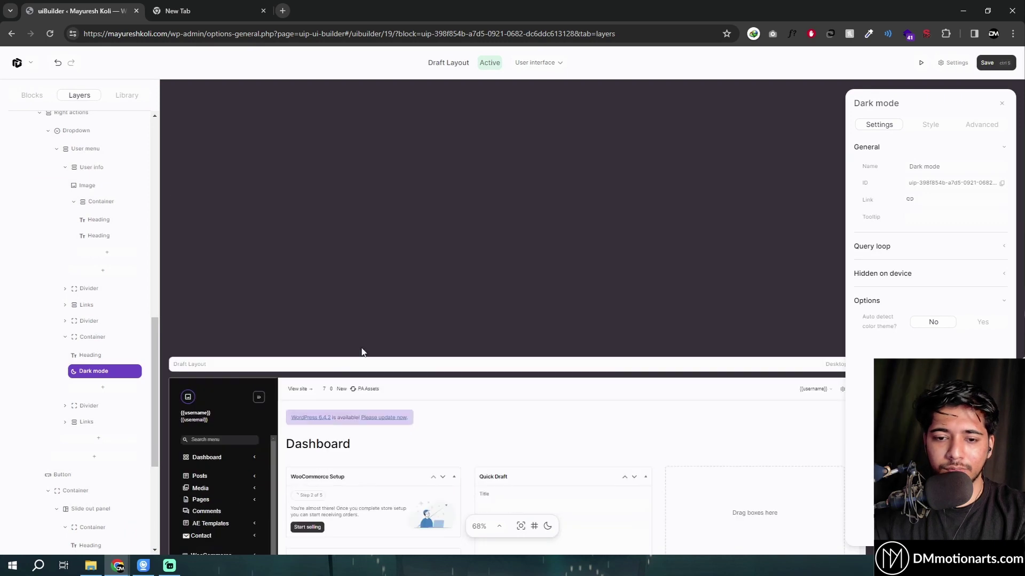
scroll(373, 356, "down", 8)
scroll(373, 357, "up", 8)
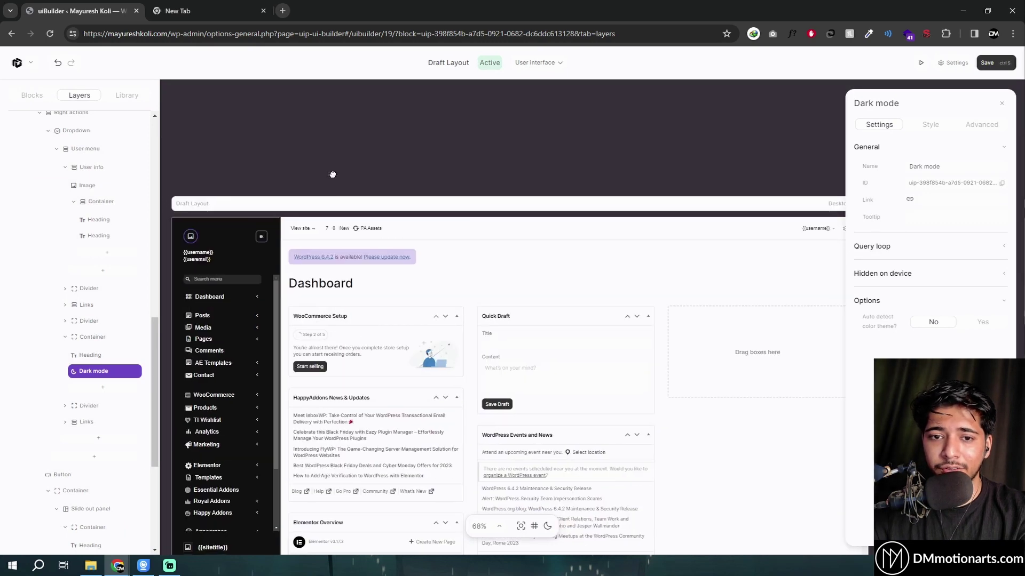
scroll(459, 202, "down", 3)
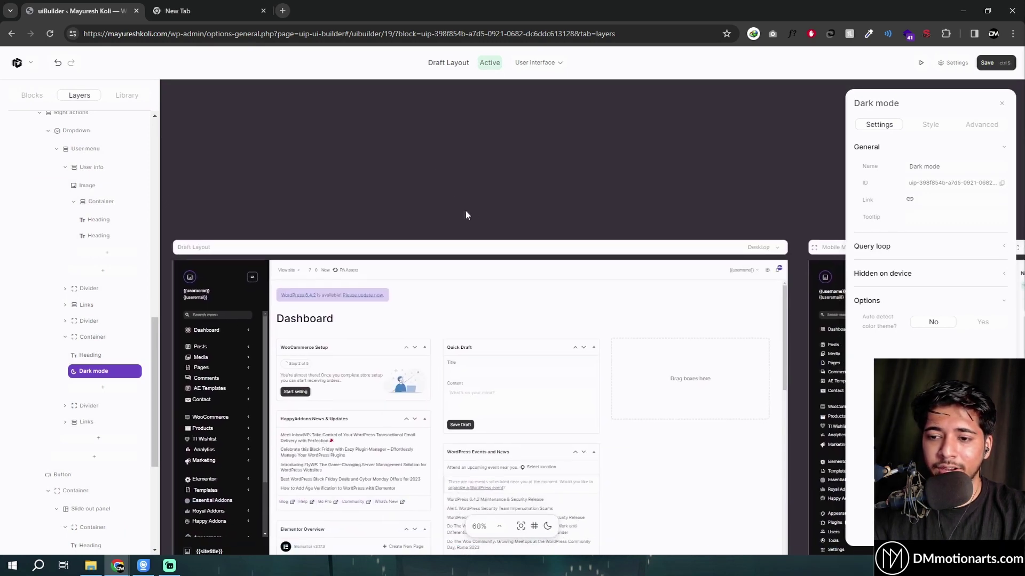
left_click_drag(547, 199, 507, 182)
left_click_drag(406, 207, 424, 184)
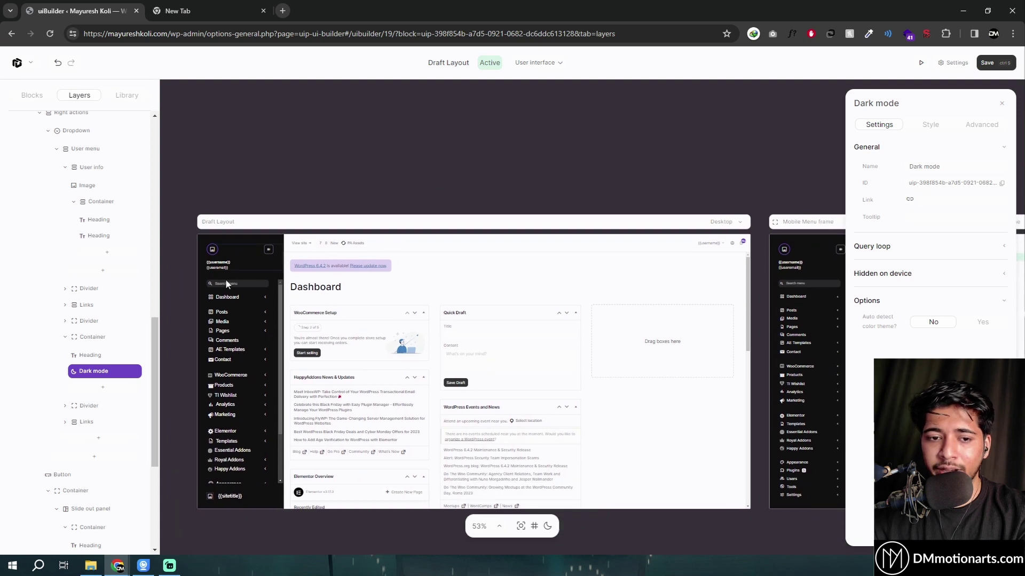
scroll(628, 533, "down", 2)
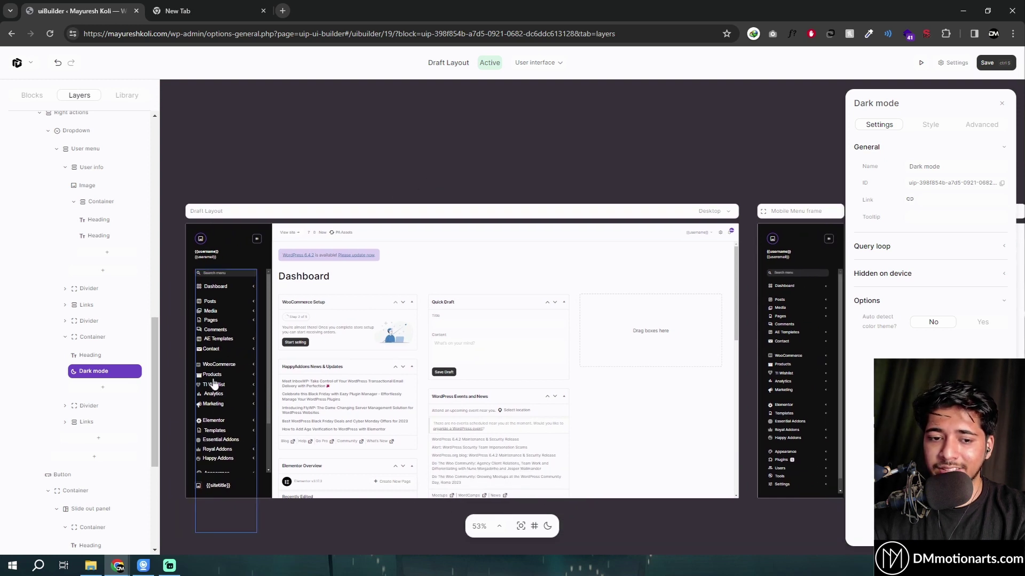
left_click_drag(635, 485, 638, 478)
scroll(237, 338, "up", 4)
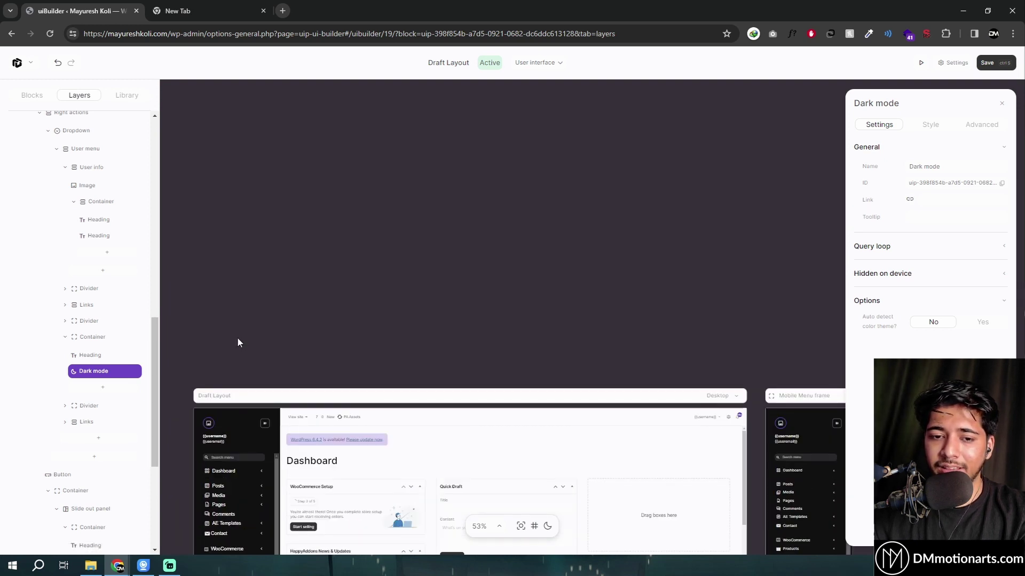
left_click_drag(277, 289, 313, 90)
scroll(291, 323, "up", 3)
scroll(291, 330, "down", 3)
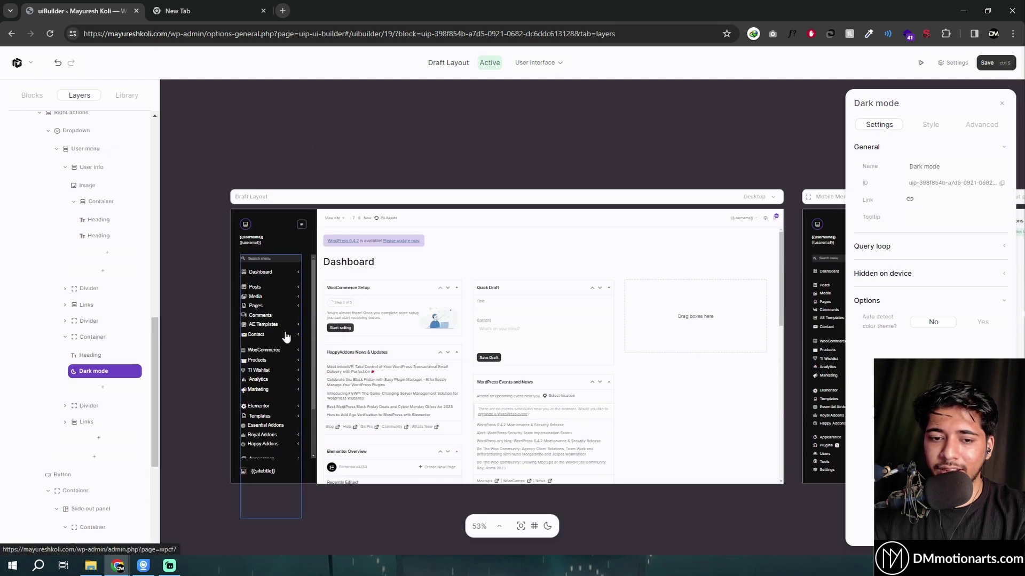
scroll(299, 341, "down", 2)
scroll(317, 356, "down", 2)
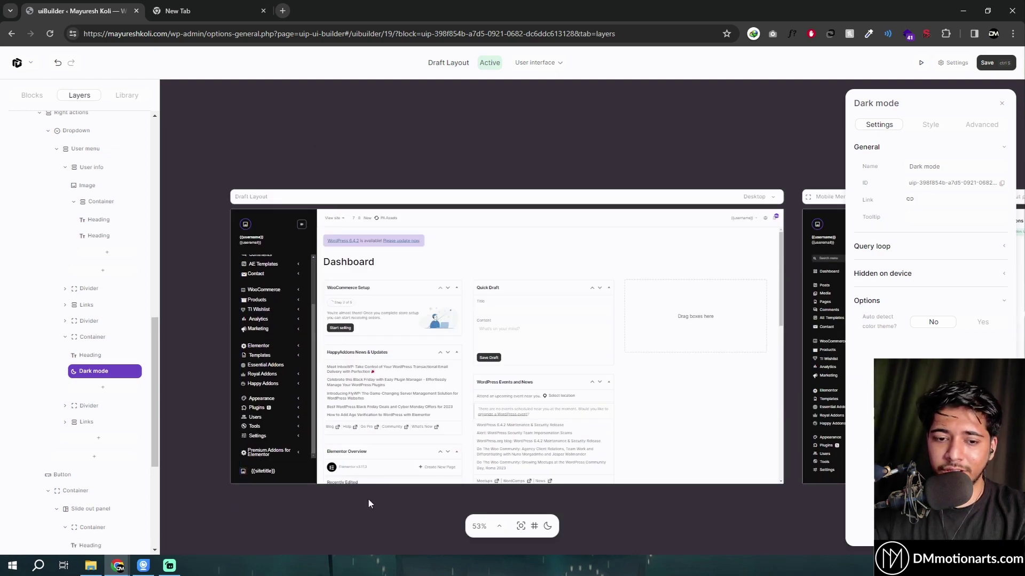
scroll(350, 368, "down", 3)
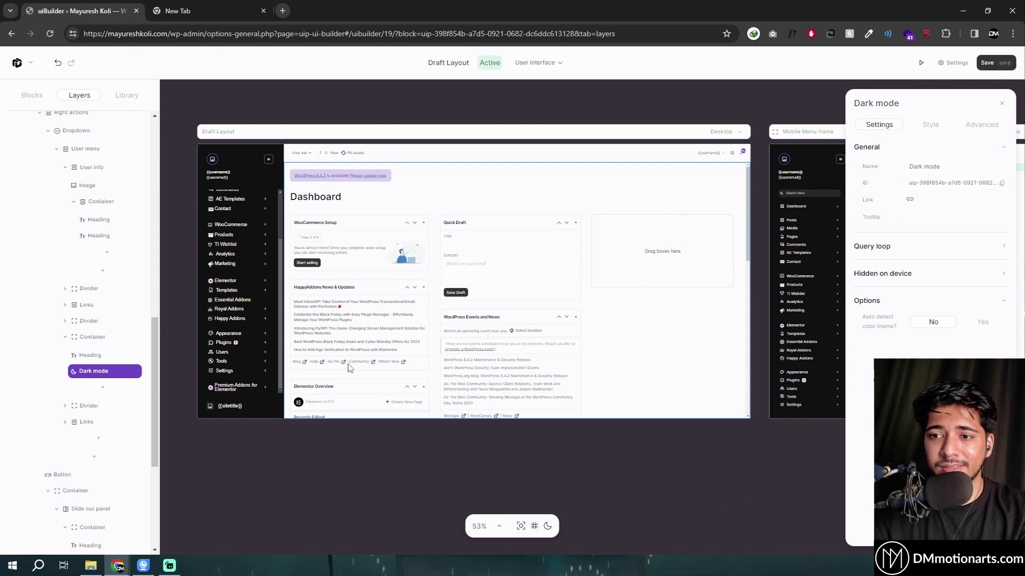
Step: Select the user image at the head of the layout's sidebar and inspect its link and image options
left_click(213, 160)
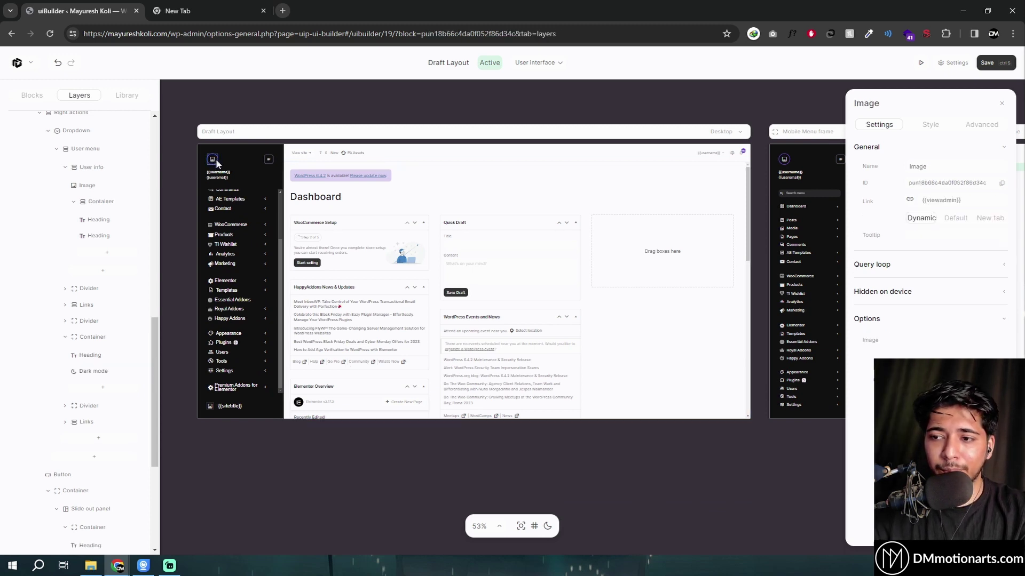
scroll(216, 161, "up", 3)
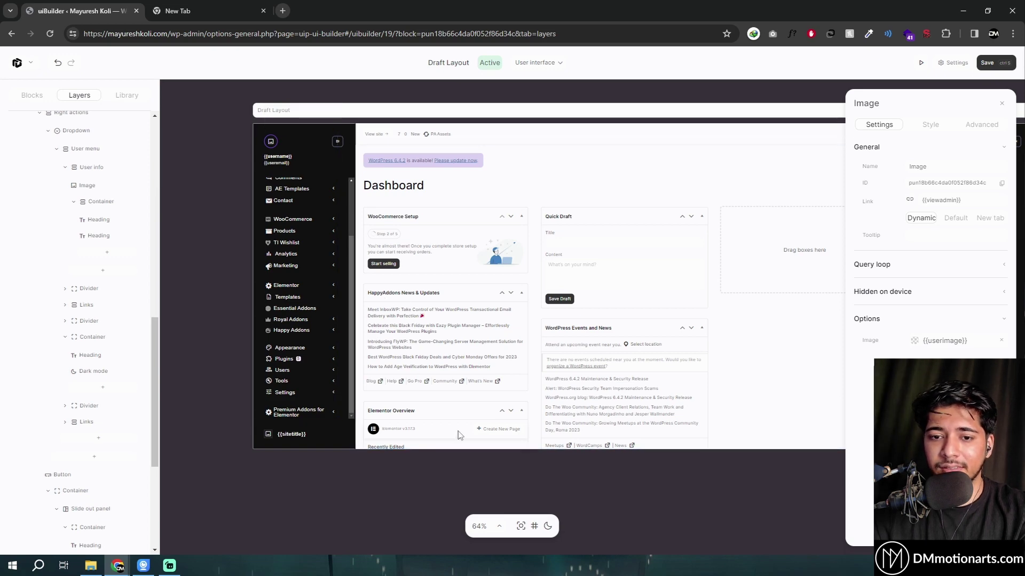
left_click_drag(627, 478, 615, 478)
scroll(615, 478, "right", 3)
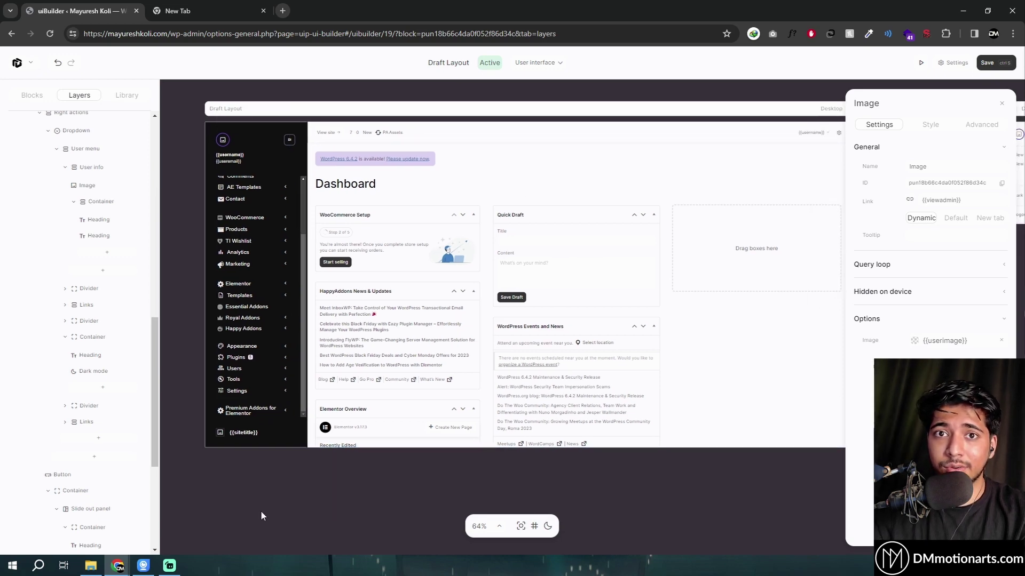